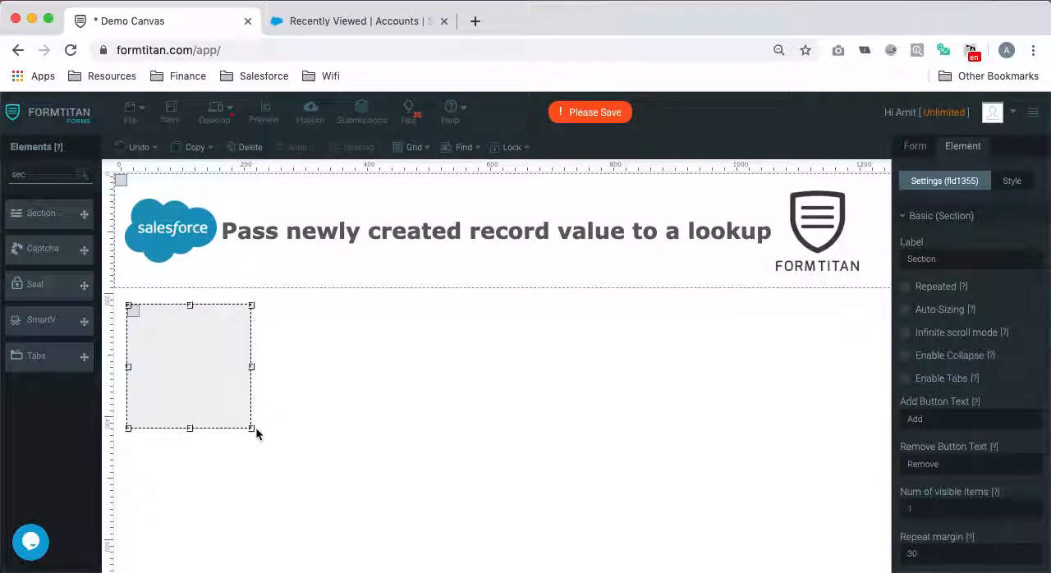
- Enlarge the new section to span nearly the full canvas width and place a FullName element in its upper-left corner
{"action": "left_click_drag", "start_coordinate": [252, 427], "coordinate": [882, 492]}
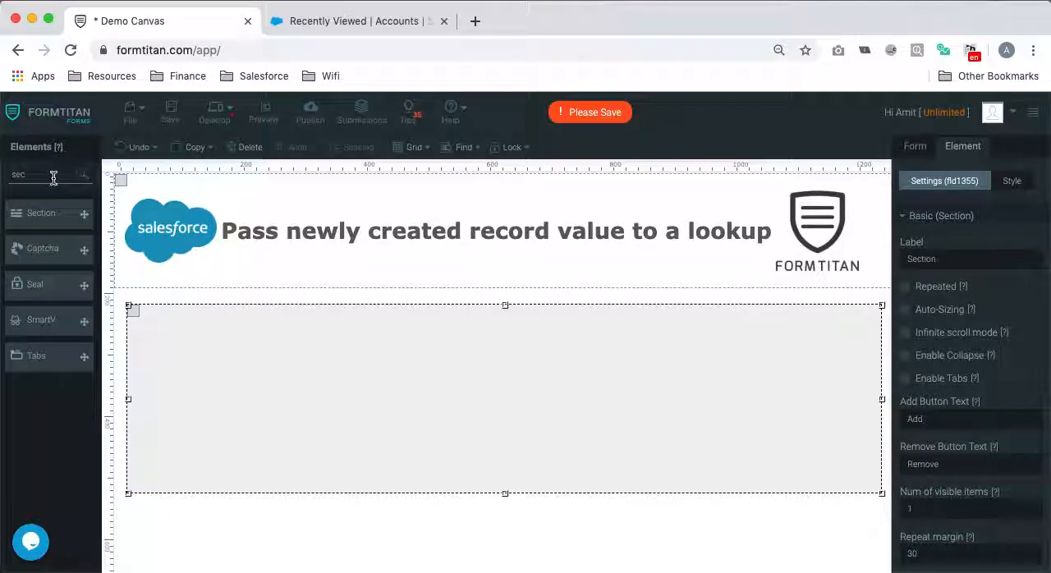
{"action": "type", "text": "full"}
{"action": "left_click_drag", "start_coordinate": [41, 213], "coordinate": [176, 336]}
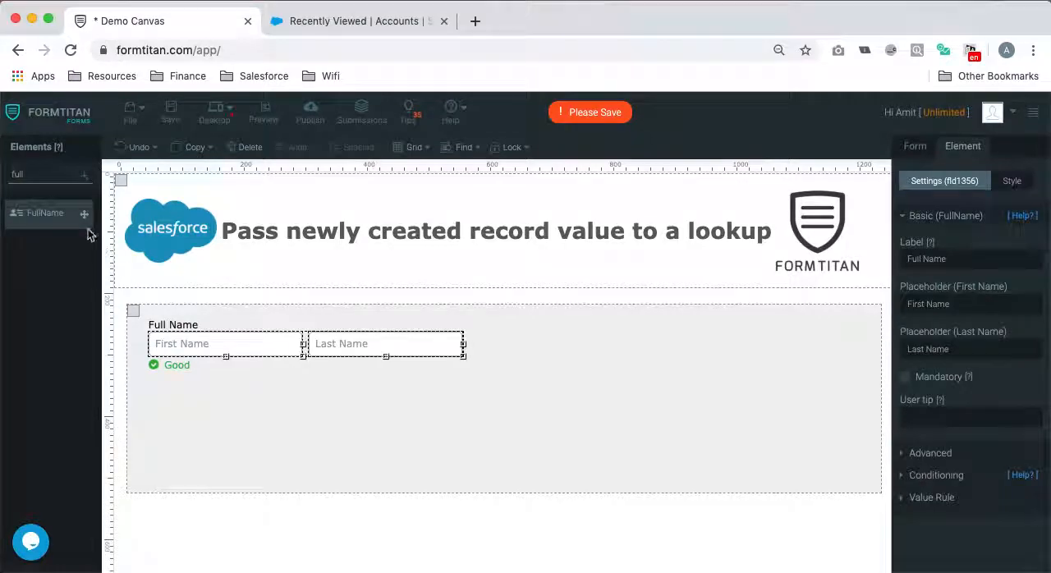
- Add an Email element below the full name fields and a Lookup element near the section's right edge, applying its default settings
{"action": "type", "text": "email"}
{"action": "left_click_drag", "start_coordinate": [37, 213], "coordinate": [286, 397]}
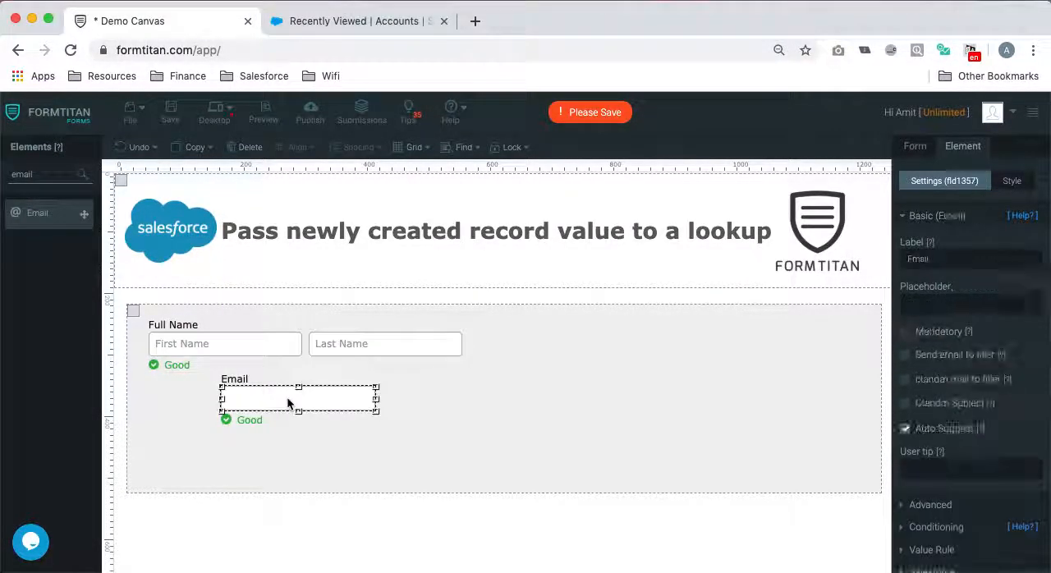
{"action": "type", "text": "look"}
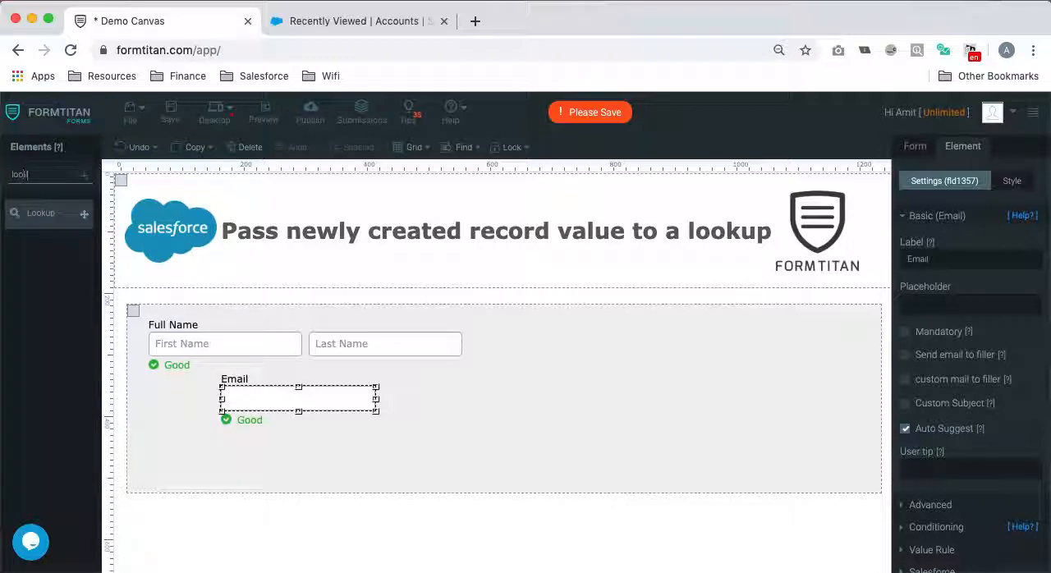
{"action": "left_click_drag", "start_coordinate": [37, 213], "coordinate": [713, 362]}
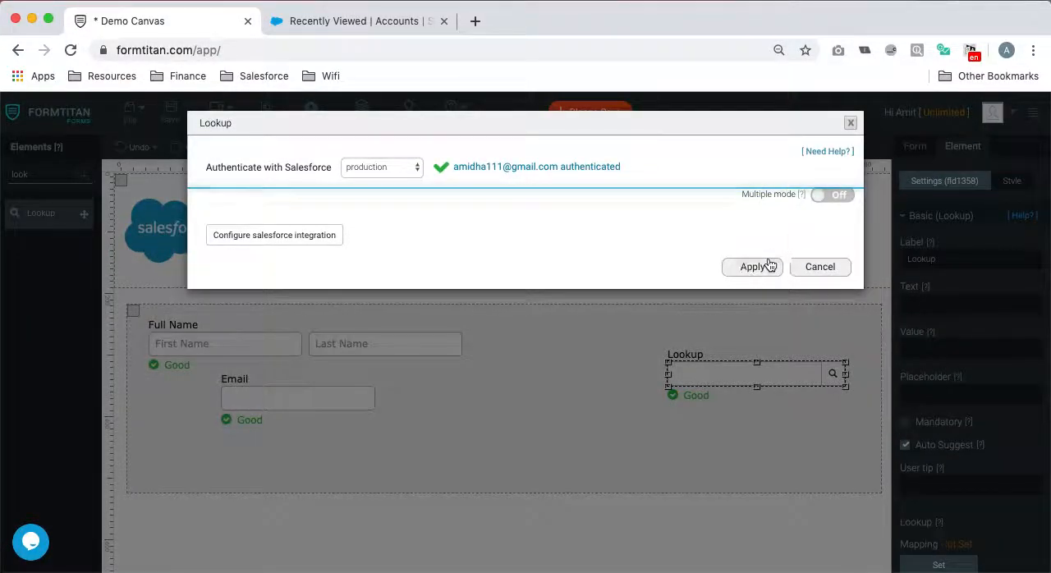
{"action": "left_click", "coordinate": [765, 267]}
- Label the lookup element "Accounts:" and save the form
{"action": "left_click_drag", "start_coordinate": [954, 261], "coordinate": [878, 263]}
{"action": "type", "text": "Organisati"}
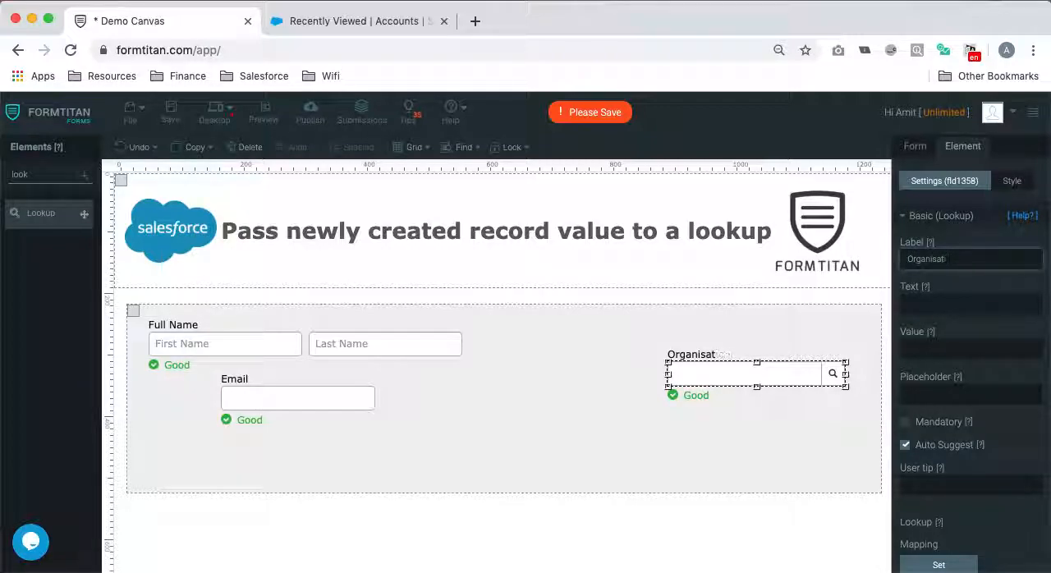
{"action": "key", "text": "BackSpace"}
{"action": "key", "text": "BackSpace"}
{"action": "key", "text": "BackSpace"}
{"action": "type", "text": "Acc"}
{"action": "left_click", "coordinate": [774, 421]}
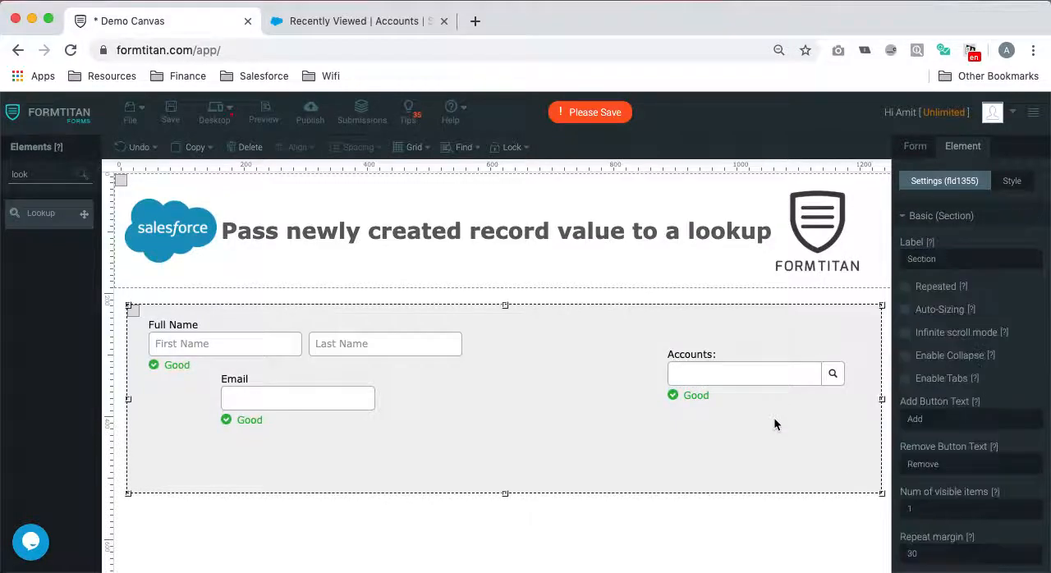
{"action": "left_click", "coordinate": [170, 111]}
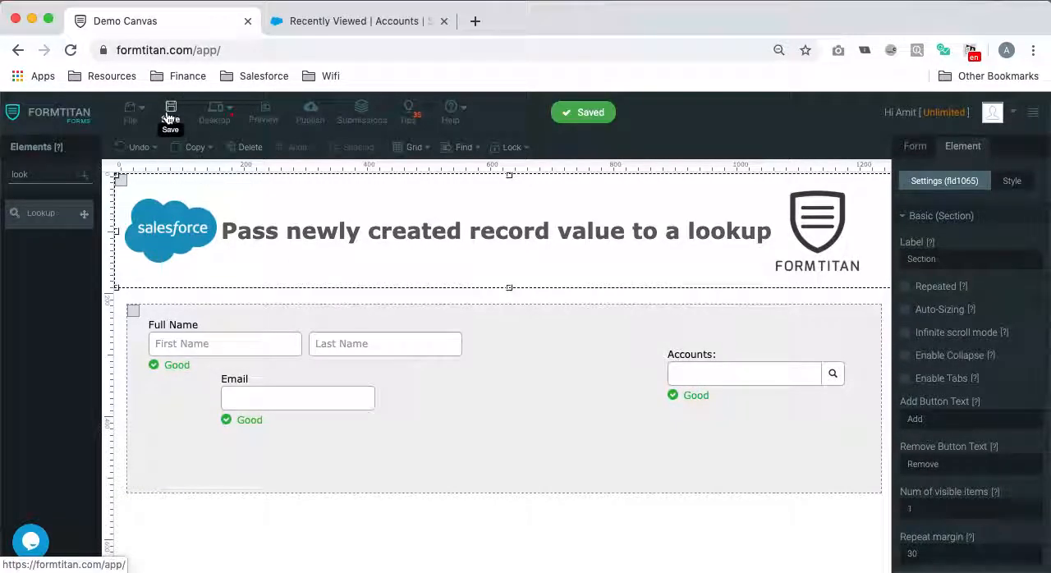
- Add a Button element centred below the section, apply its default Salesforce action settings, and save the form
{"action": "left_click_drag", "start_coordinate": [59, 178], "coordinate": [5, 169]}
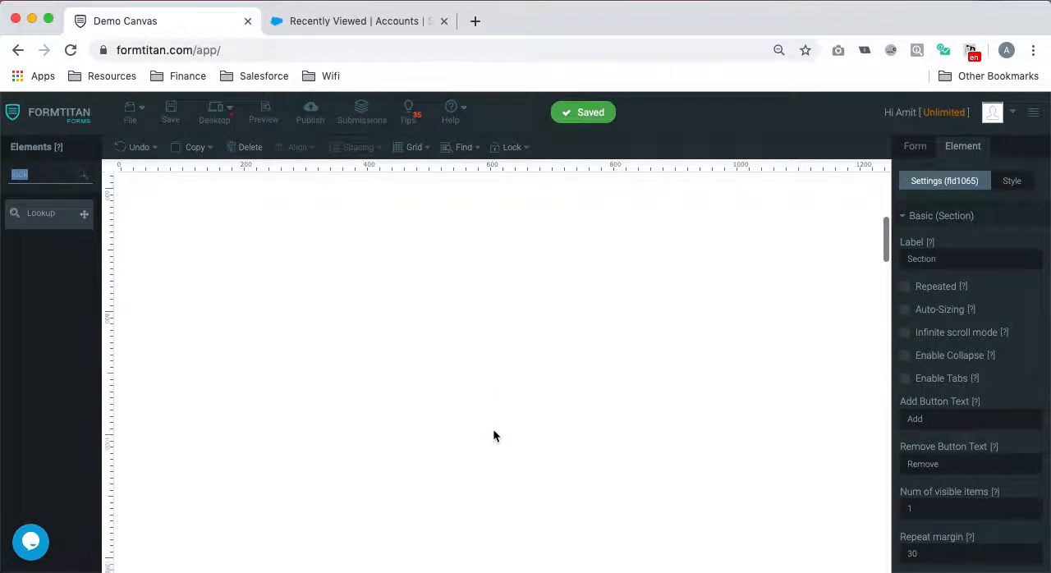
{"action": "type", "text": "butt"}
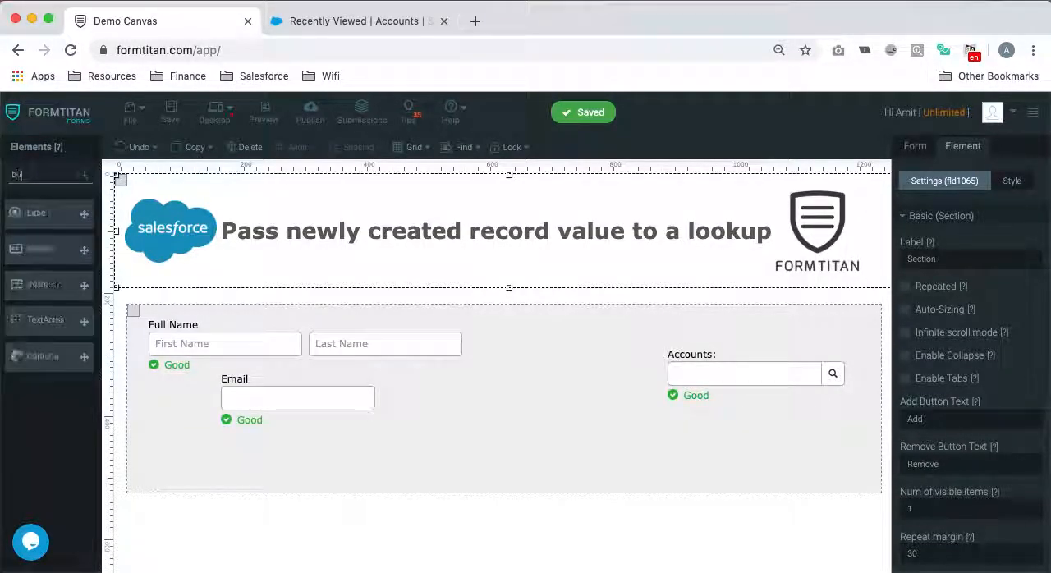
{"action": "left_click_drag", "start_coordinate": [40, 248], "coordinate": [499, 534]}
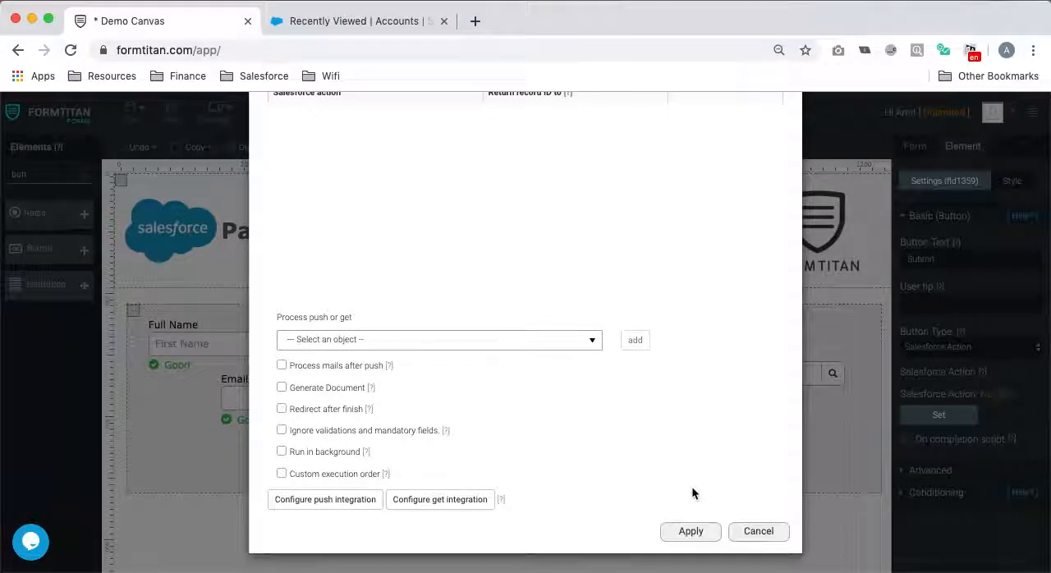
{"action": "left_click", "coordinate": [688, 532]}
{"action": "left_click", "coordinate": [171, 112]}
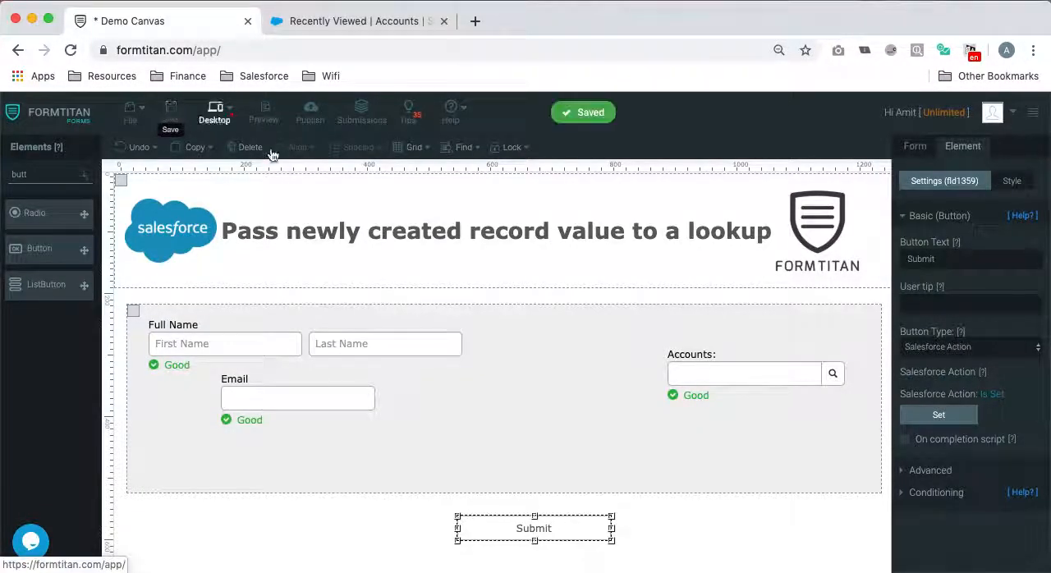
- Preview the form to check the Accounts lookup's search window, and close the preview
{"action": "left_click", "coordinate": [264, 112]}
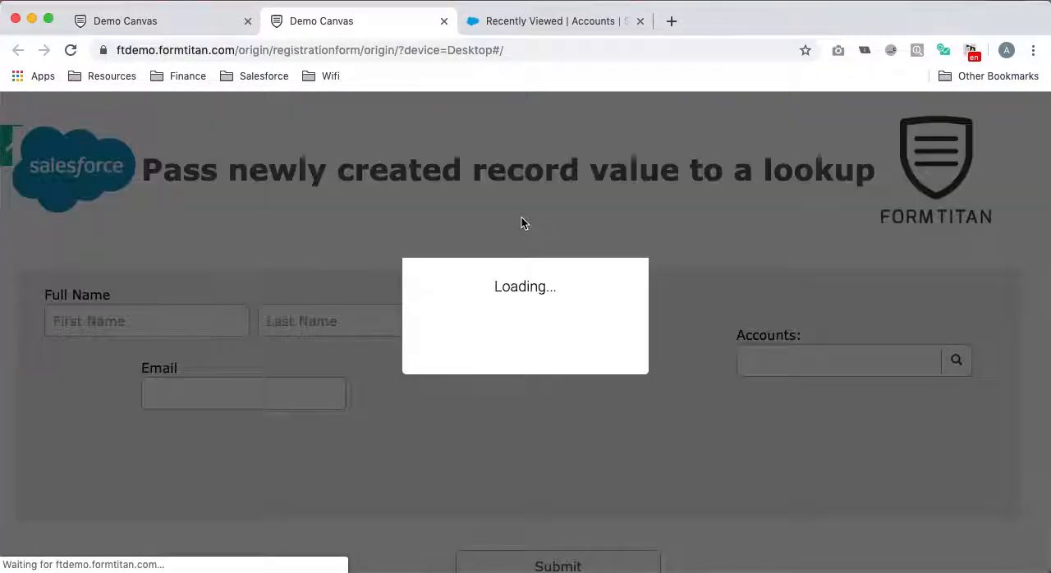
{"action": "scroll", "coordinate": [666, 353], "scroll_direction": "down", "scroll_amount": 1}
{"action": "scroll", "coordinate": [665, 358], "scroll_direction": "up", "scroll_amount": 1}
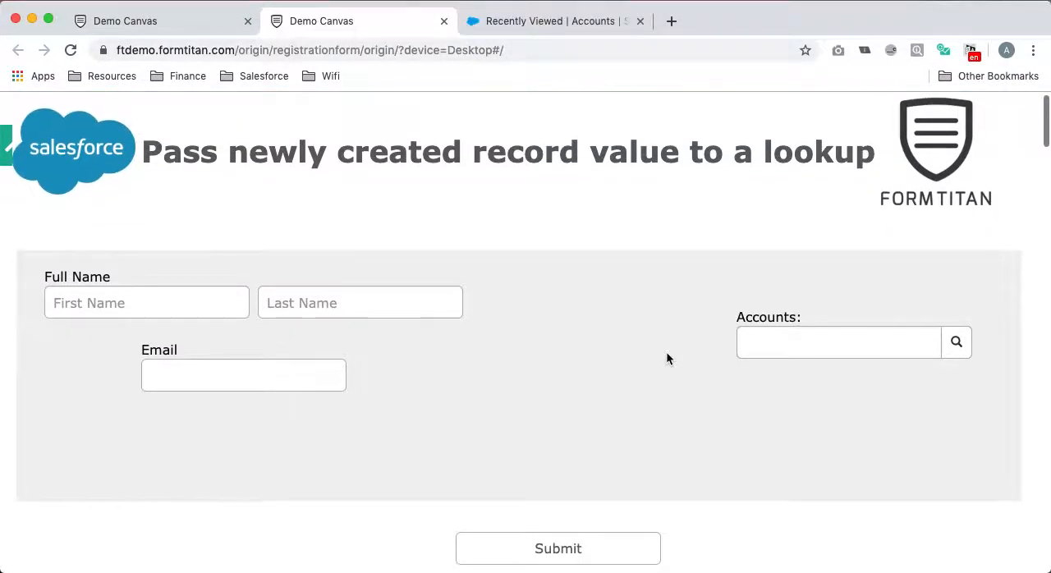
{"action": "left_click", "coordinate": [965, 349]}
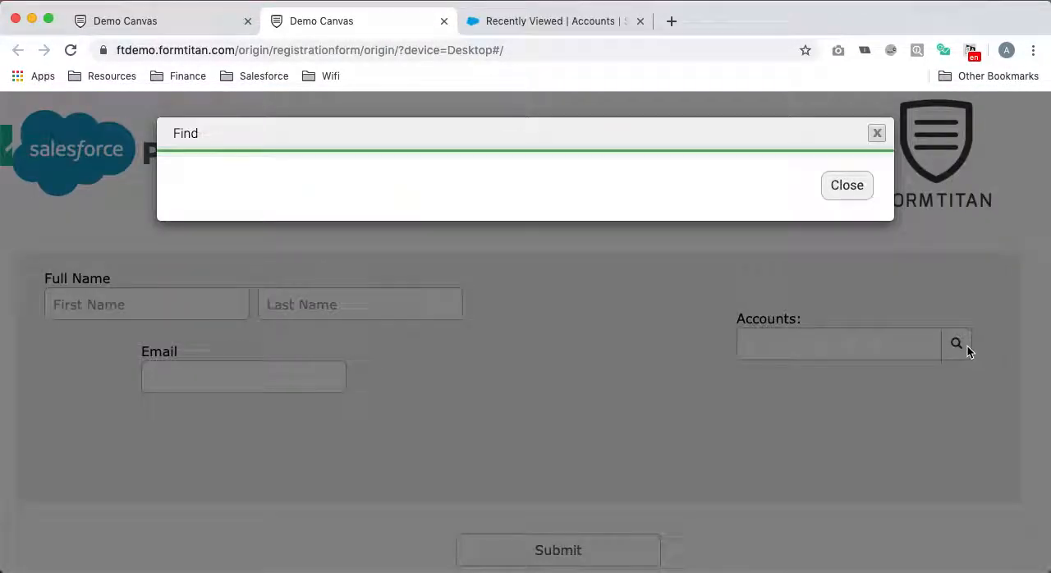
{"action": "left_click", "coordinate": [876, 132]}
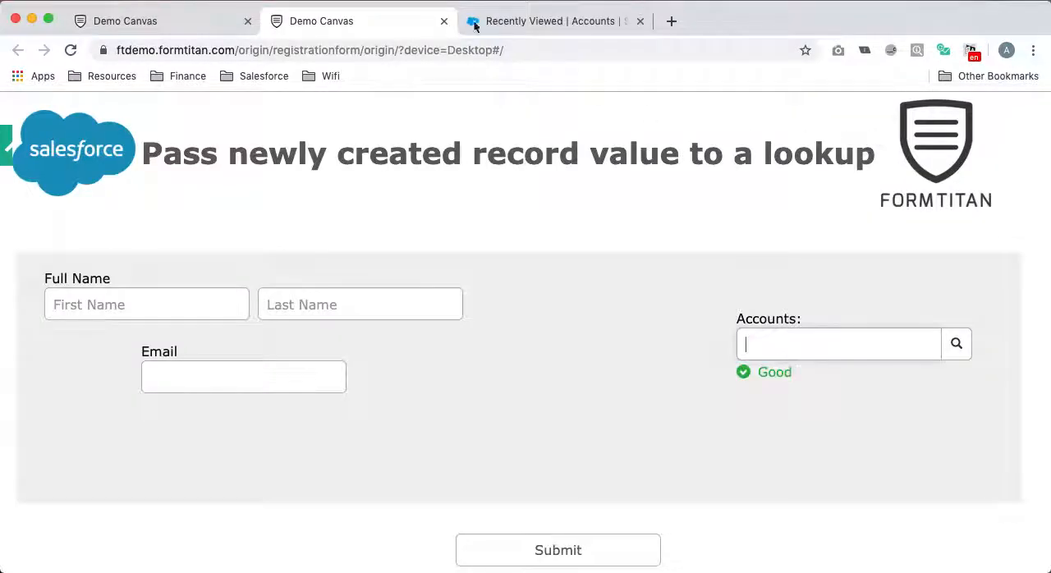
{"action": "left_click", "coordinate": [444, 20]}
- Configure the Accounts lookup's Salesforce integration to use the Account object and apply the mapping
{"action": "left_click", "coordinate": [730, 372]}
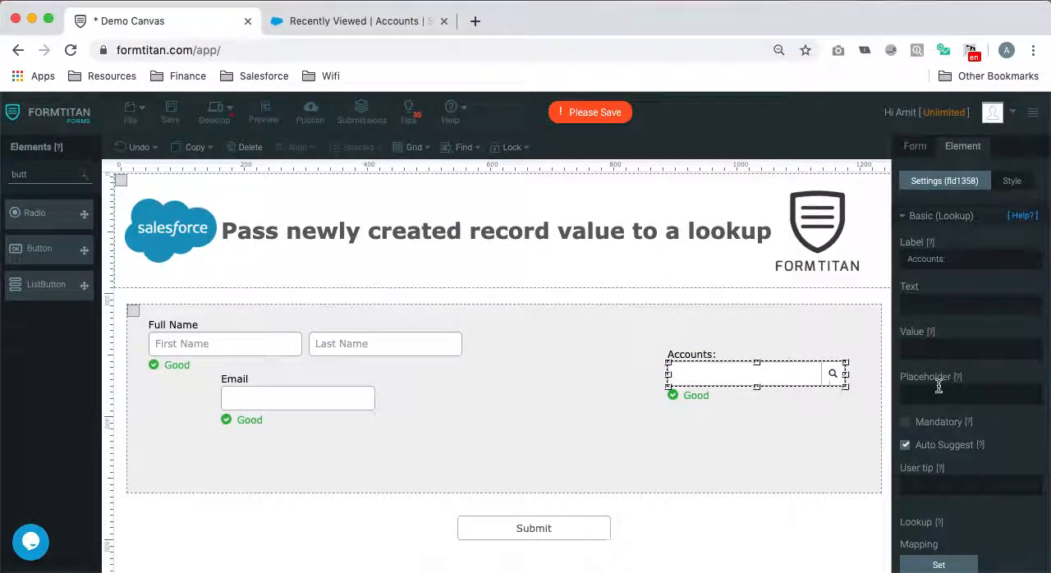
{"action": "left_click", "coordinate": [942, 562]}
{"action": "left_click", "coordinate": [322, 230]}
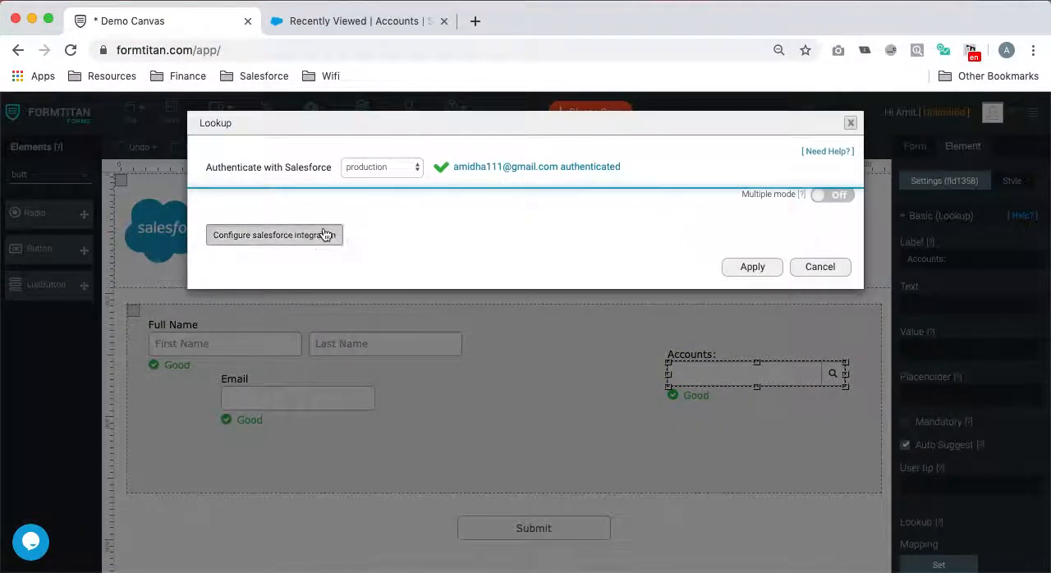
{"action": "left_click", "coordinate": [351, 202]}
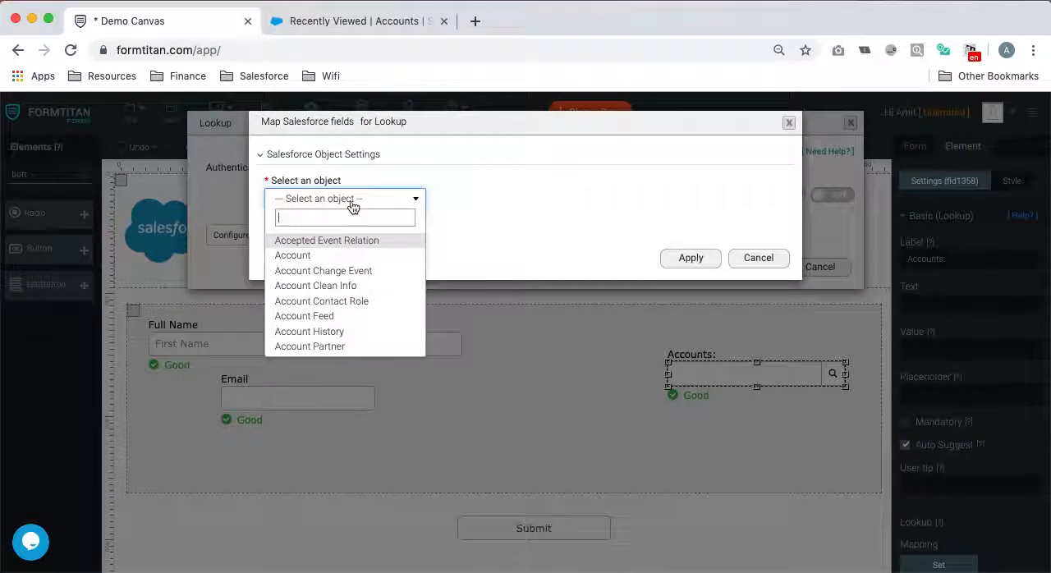
{"action": "left_click", "coordinate": [331, 255]}
{"action": "left_click", "coordinate": [704, 331]}
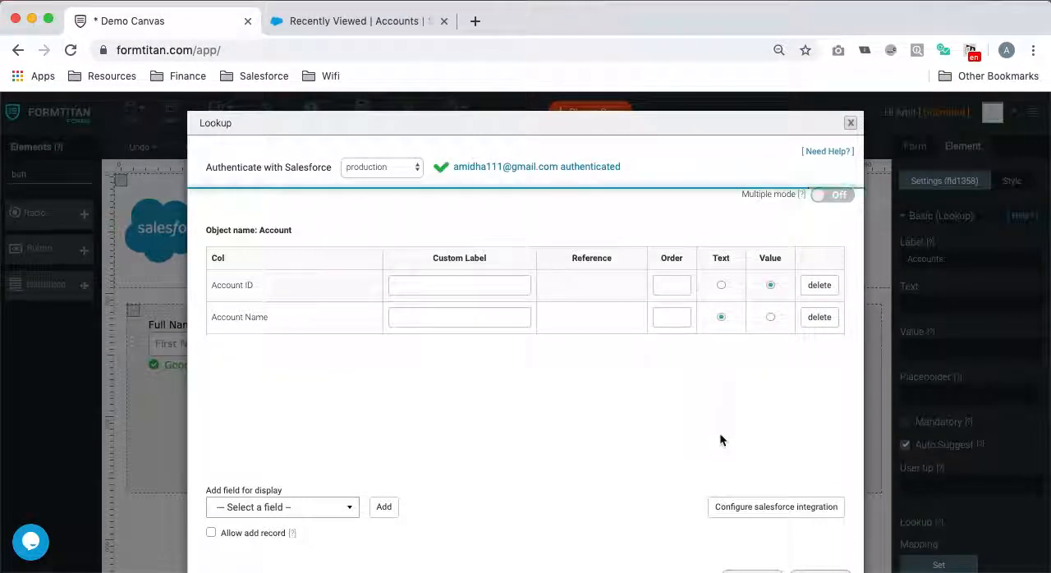
{"action": "scroll", "coordinate": [716, 505], "scroll_direction": "down", "scroll_amount": 1}
{"action": "left_click", "coordinate": [752, 531]}
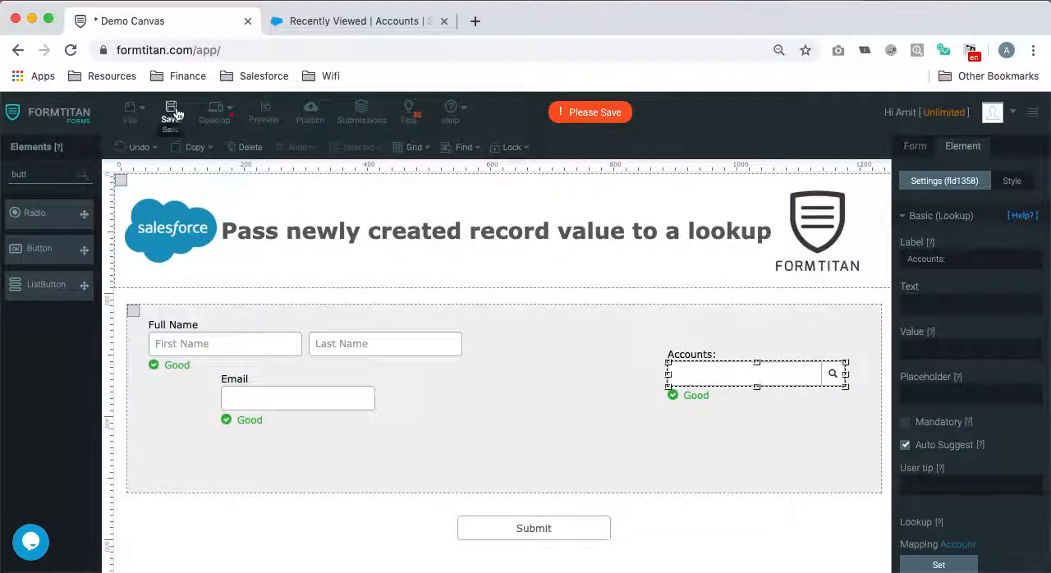
- Preview the form, browse the account list in the Accounts lookup, and search it for "`zz`x`zx"
{"action": "left_click", "coordinate": [261, 111]}
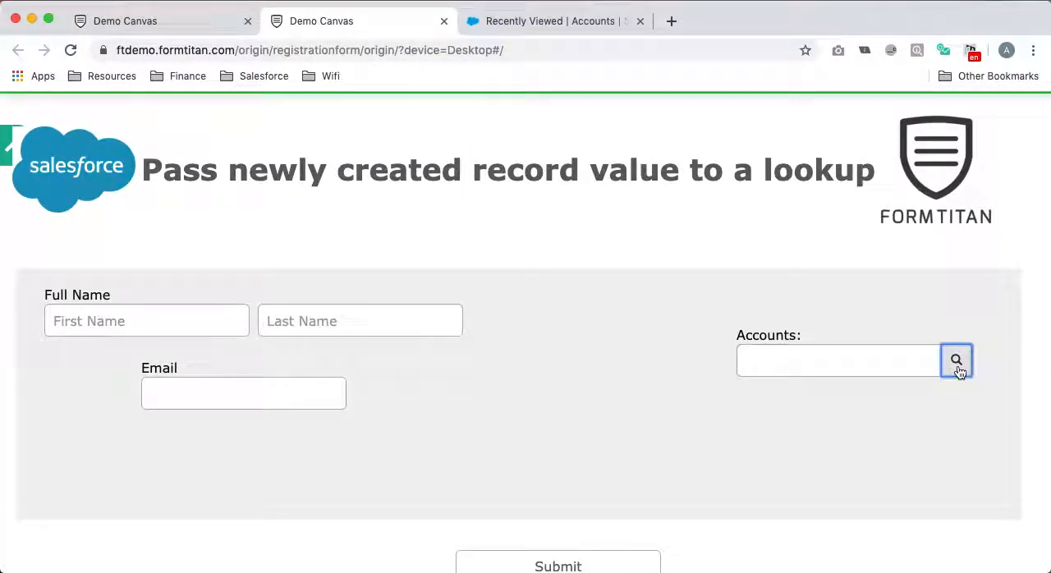
{"action": "left_click", "coordinate": [955, 359]}
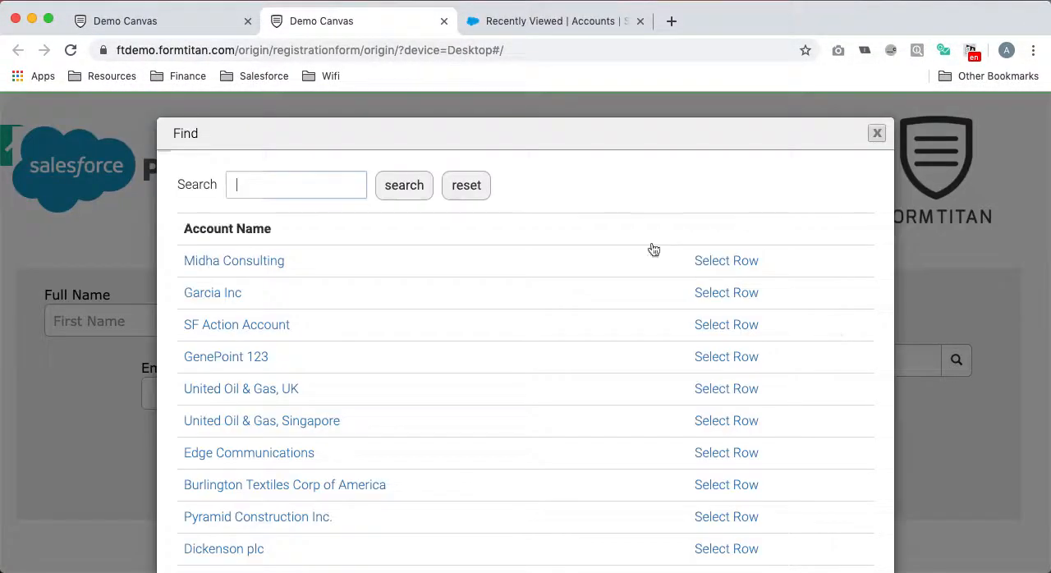
{"action": "scroll", "coordinate": [536, 314], "scroll_direction": "down", "scroll_amount": 5}
{"action": "scroll", "coordinate": [509, 320], "scroll_direction": "up", "scroll_amount": 3}
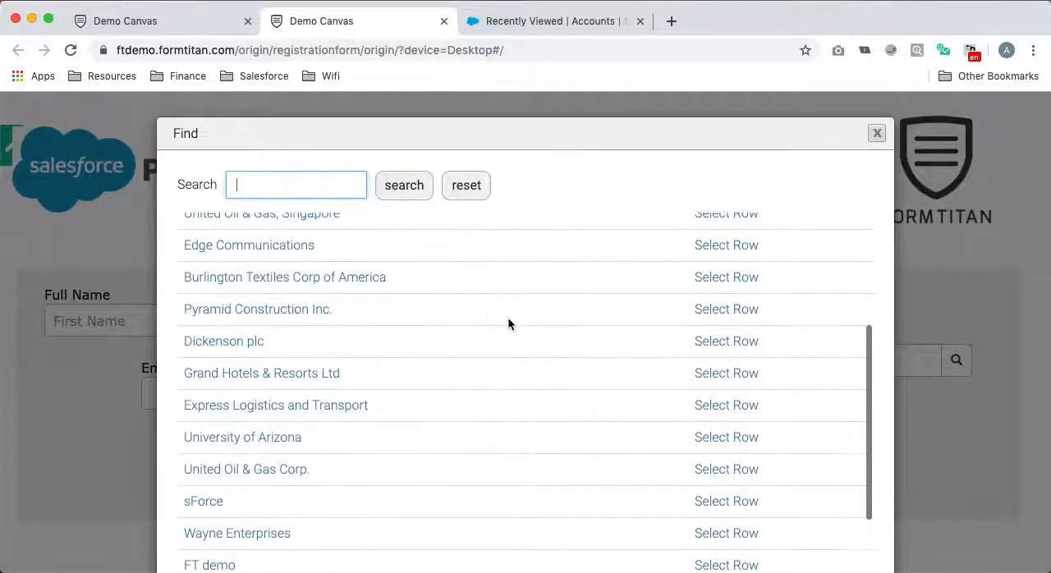
{"action": "type", "text": "`zz`x`zx"}
{"action": "left_click", "coordinate": [396, 190]}
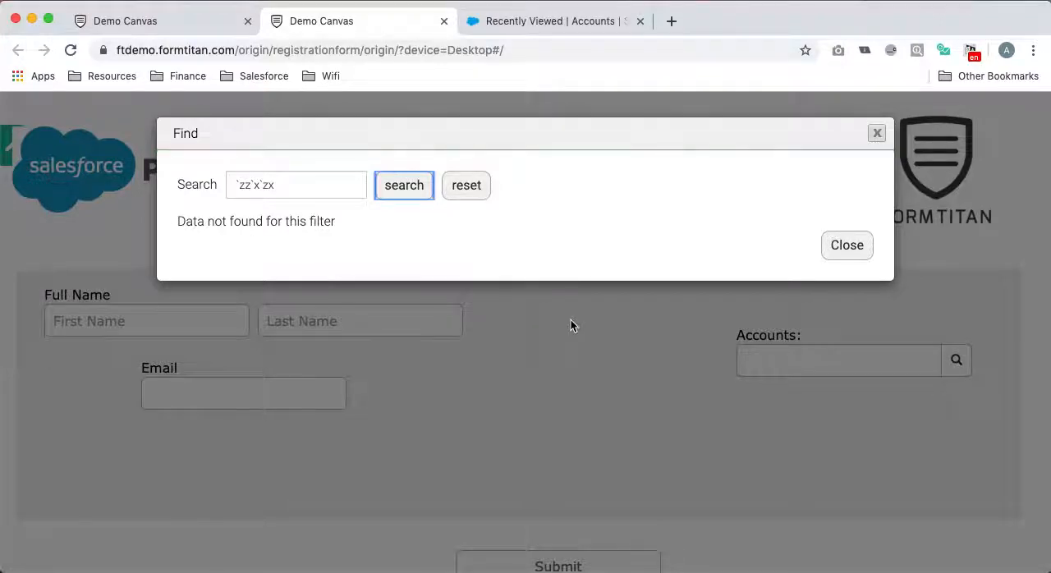
{"action": "left_click", "coordinate": [846, 245]}
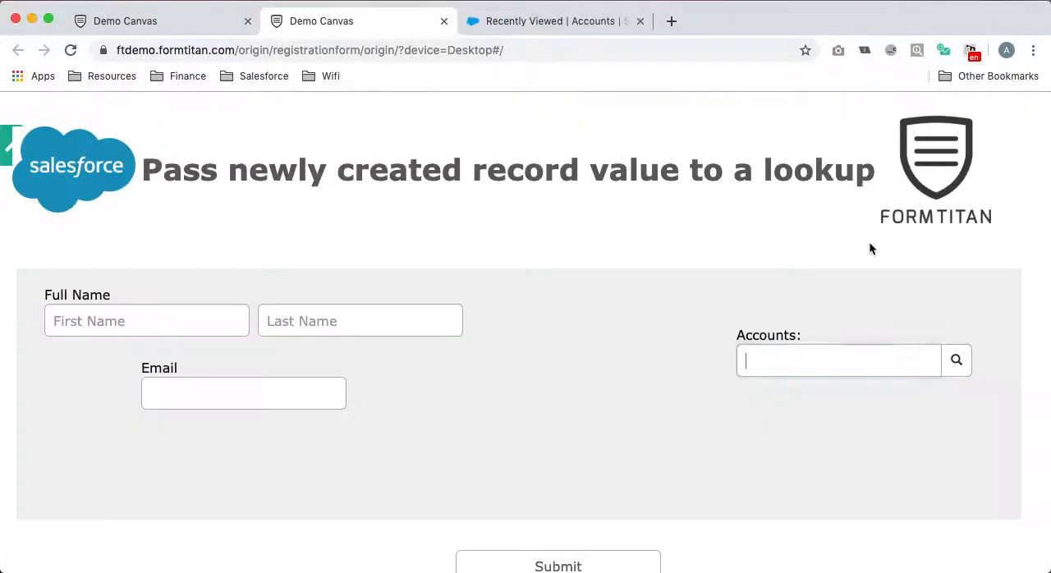
- Return to the form builder and enable Allow add record in the Accounts lookup's mapping settings
{"action": "left_click", "coordinate": [170, 23]}
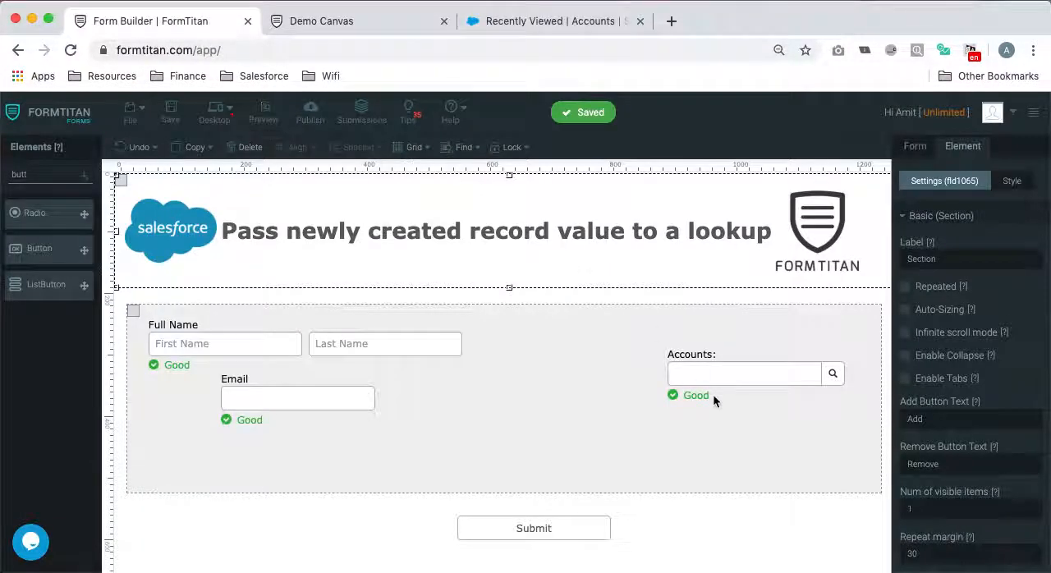
{"action": "left_click", "coordinate": [717, 365]}
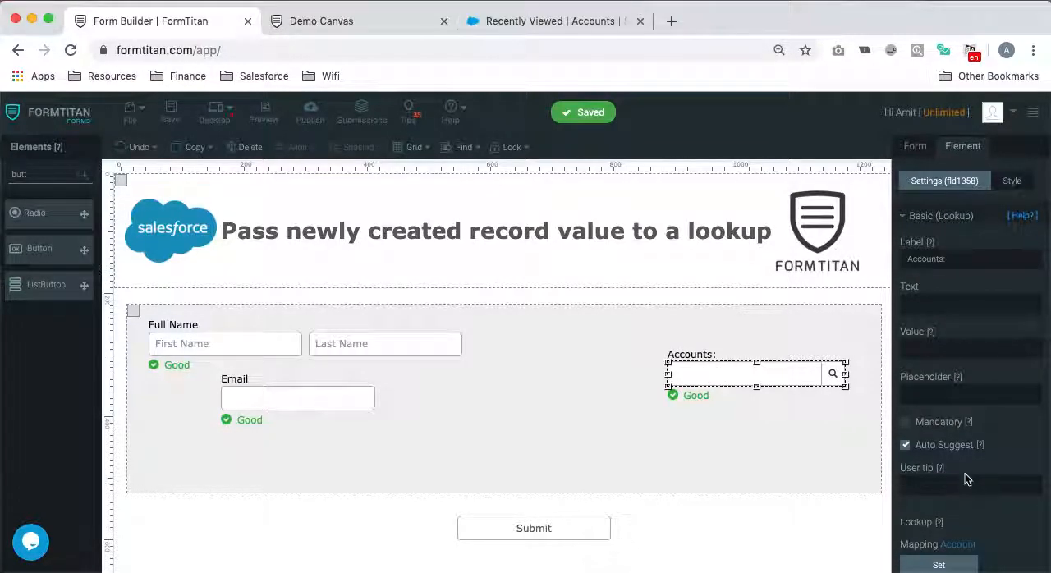
{"action": "scroll", "coordinate": [965, 473], "scroll_direction": "down", "scroll_amount": 1}
{"action": "left_click", "coordinate": [945, 508]}
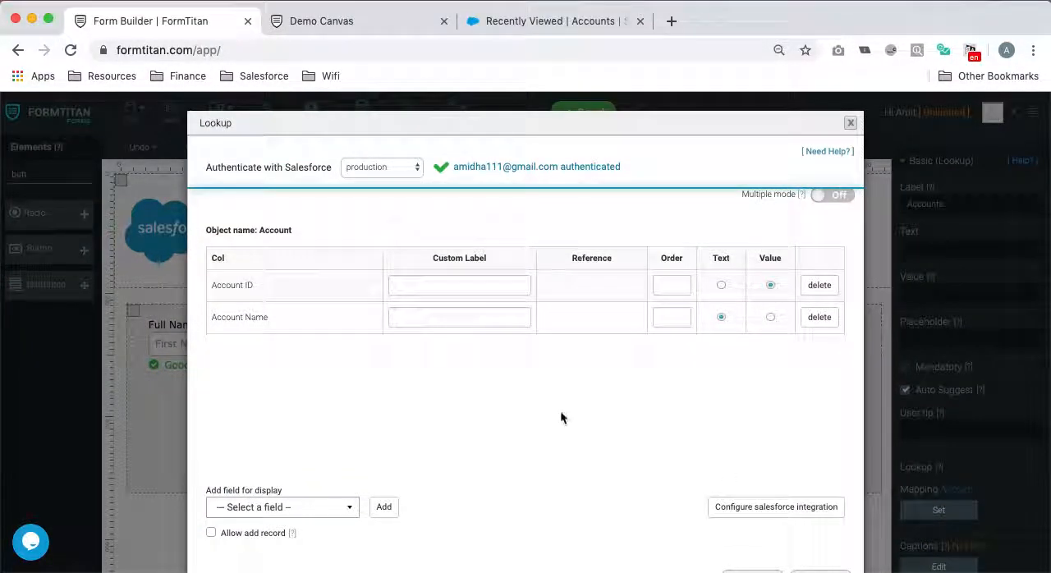
{"action": "scroll", "coordinate": [560, 413], "scroll_direction": "down", "scroll_amount": 1}
{"action": "left_click", "coordinate": [211, 485]}
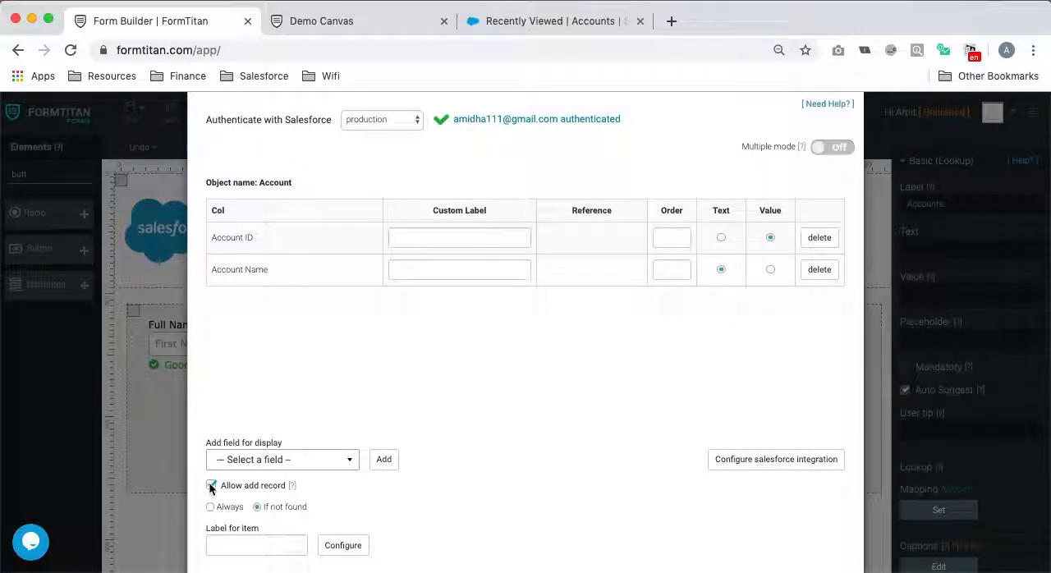
- Set the add-record option to Always with the item label "Add Account" and apply the lookup settings
{"action": "scroll", "coordinate": [306, 517], "scroll_direction": "down", "scroll_amount": 1}
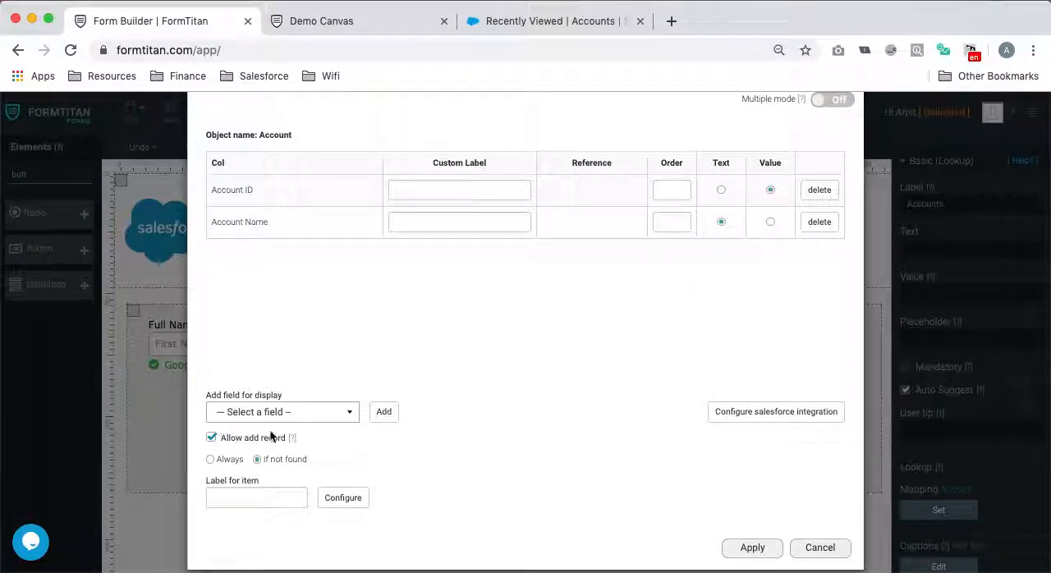
{"action": "left_click", "coordinate": [211, 459]}
{"action": "left_click", "coordinate": [244, 503]}
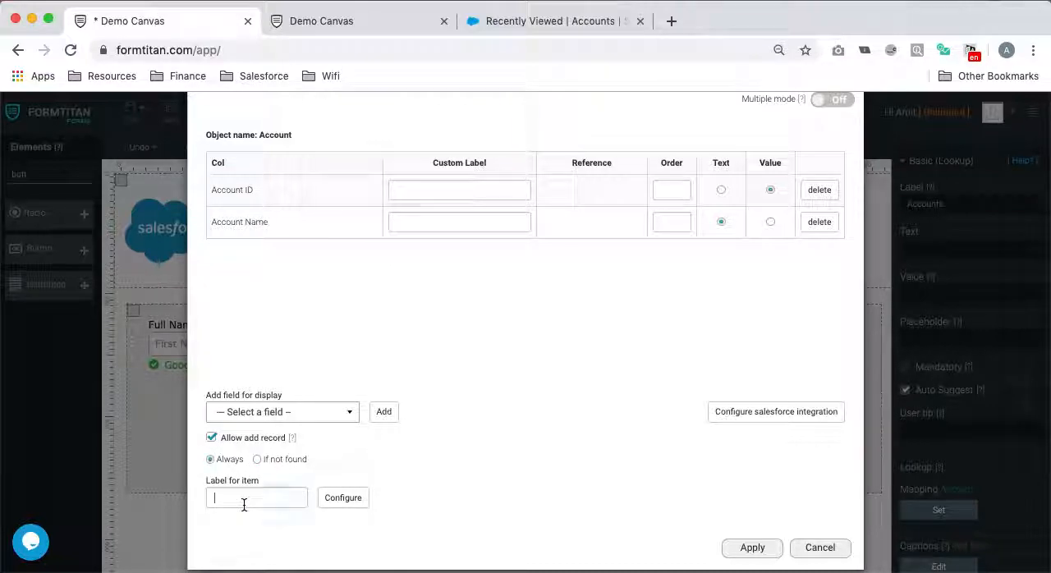
{"action": "type", "text": "Add Account"}
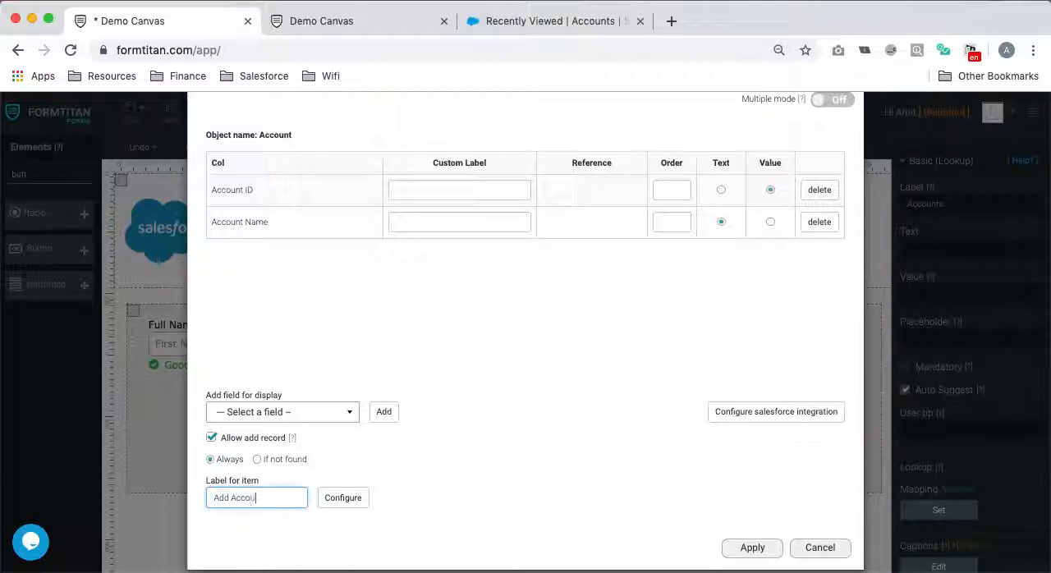
{"action": "left_click", "coordinate": [760, 550]}
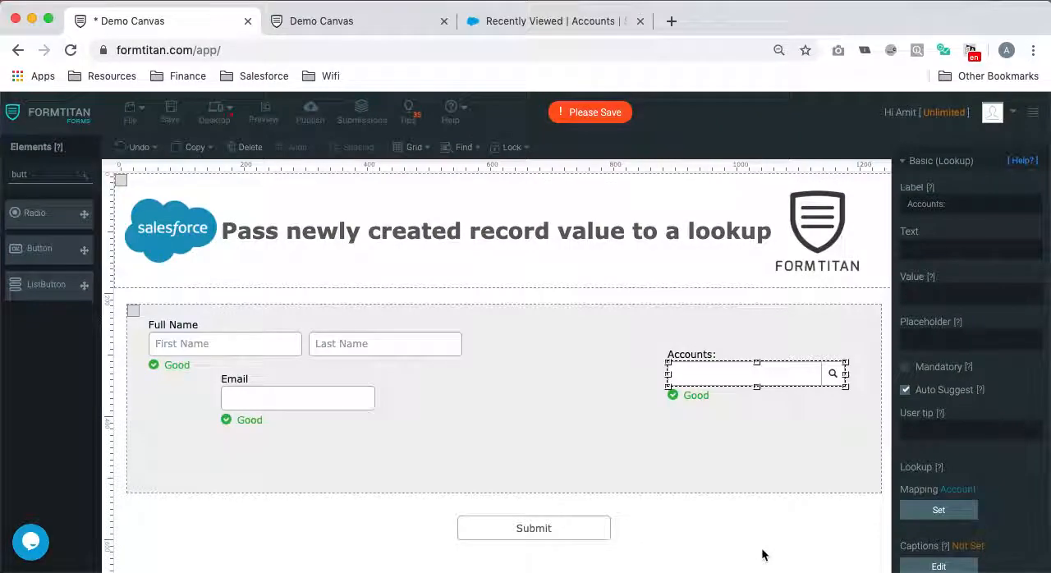
- Reword the add-record item label in the Accounts lookup's mapping settings, apply the change and save the form
{"action": "left_click", "coordinate": [962, 521]}
{"action": "scroll", "coordinate": [258, 517], "scroll_direction": "down", "scroll_amount": 3}
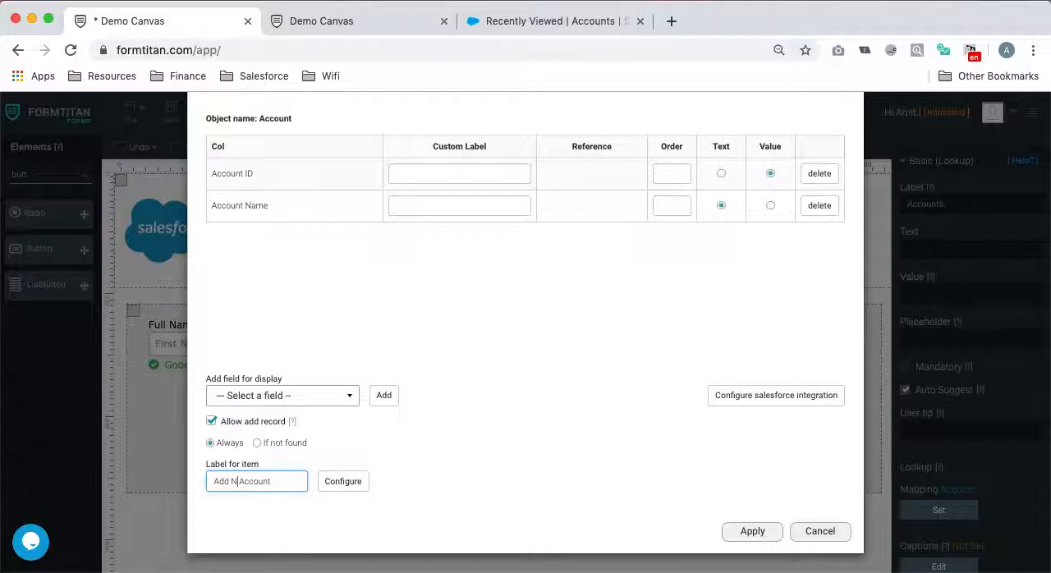
{"action": "left_click", "coordinate": [751, 531]}
{"action": "scroll", "coordinate": [750, 526], "scroll_direction": "down", "scroll_amount": 3}
{"action": "scroll", "coordinate": [750, 534], "scroll_direction": "up", "scroll_amount": 3}
{"action": "left_click", "coordinate": [170, 113]}
- Open the FormTitan dashboard in a new tab and close the second Demo Canvas tab
{"action": "right_click", "coordinate": [41, 112]}
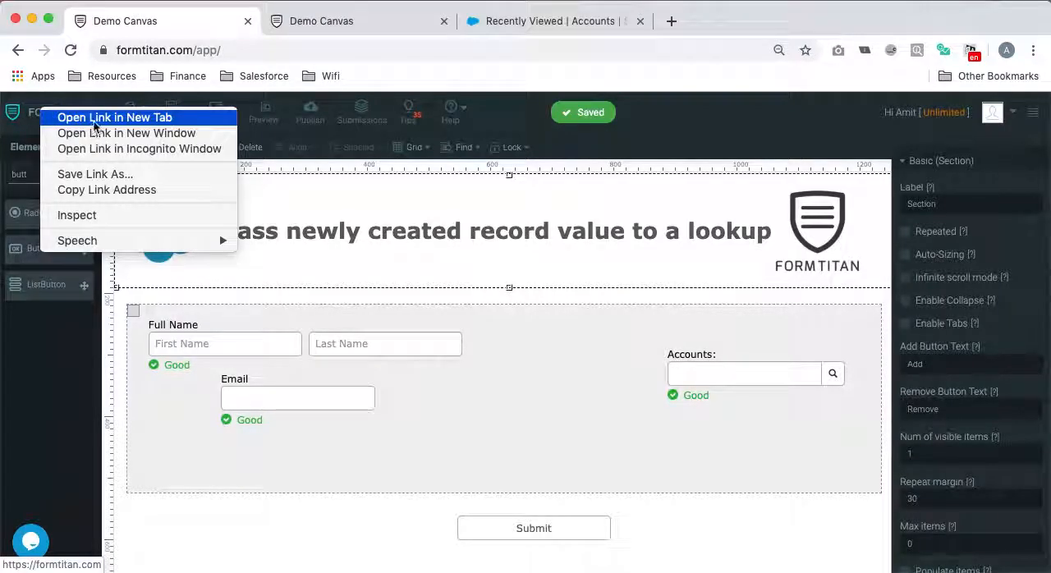
{"action": "left_click", "coordinate": [66, 117]}
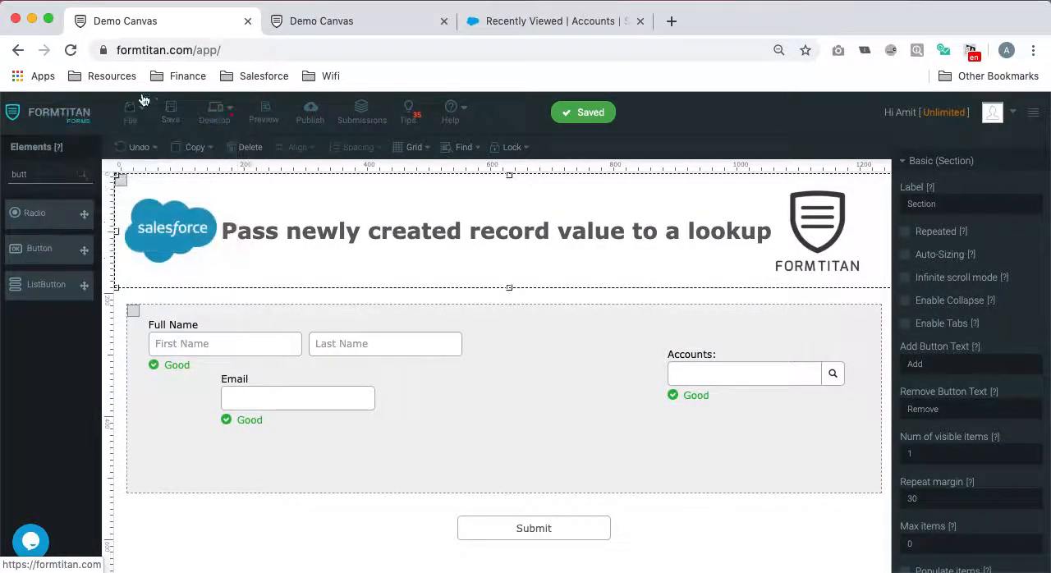
{"action": "left_click", "coordinate": [444, 22]}
{"action": "left_click", "coordinate": [379, 22]}
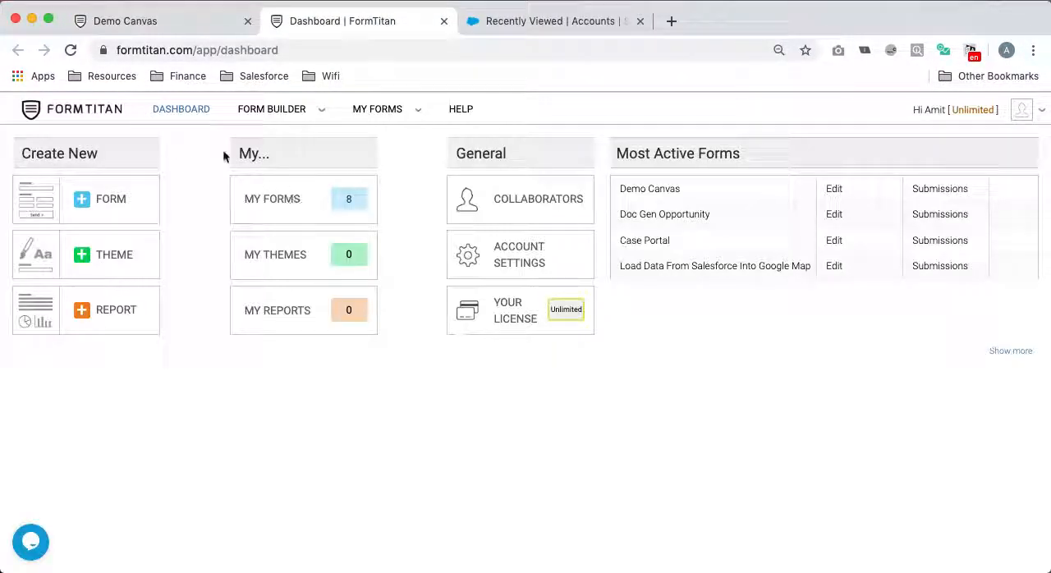
- Create a new blank form from the My Forms list
{"action": "left_click", "coordinate": [270, 195]}
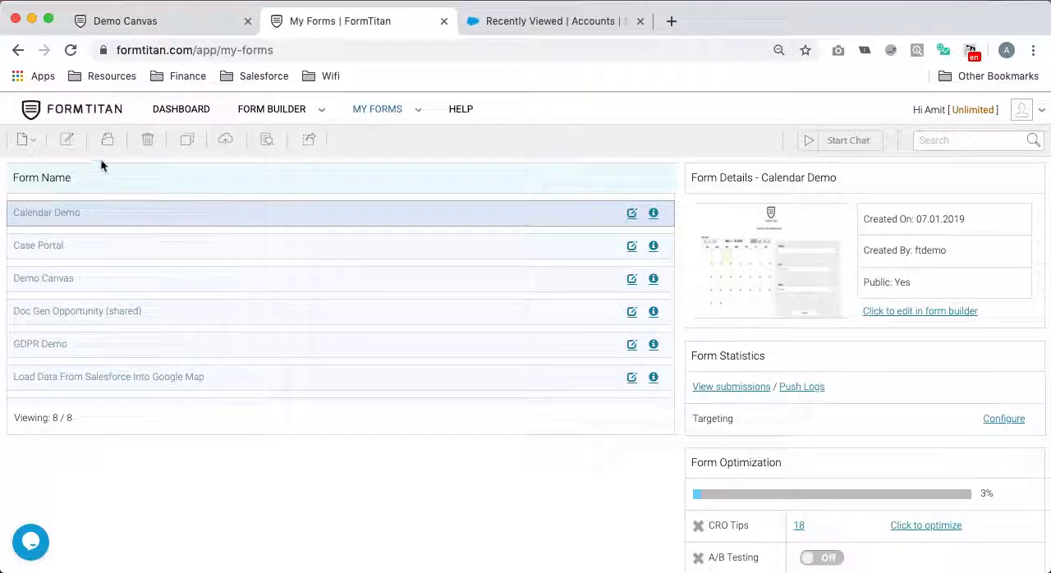
{"action": "left_click", "coordinate": [27, 141]}
{"action": "left_click", "coordinate": [56, 170]}
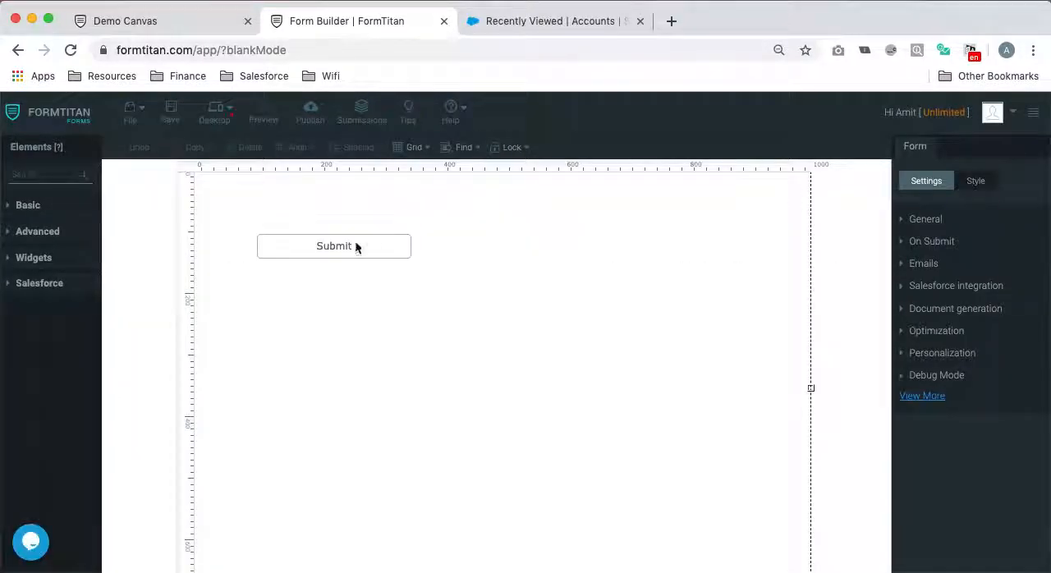
- Move the Submit button down the form and add a single-line heading reading "Account Creation" near the form's upper edge
{"action": "left_click_drag", "start_coordinate": [368, 246], "coordinate": [553, 484]}
{"action": "left_click", "coordinate": [33, 182]}
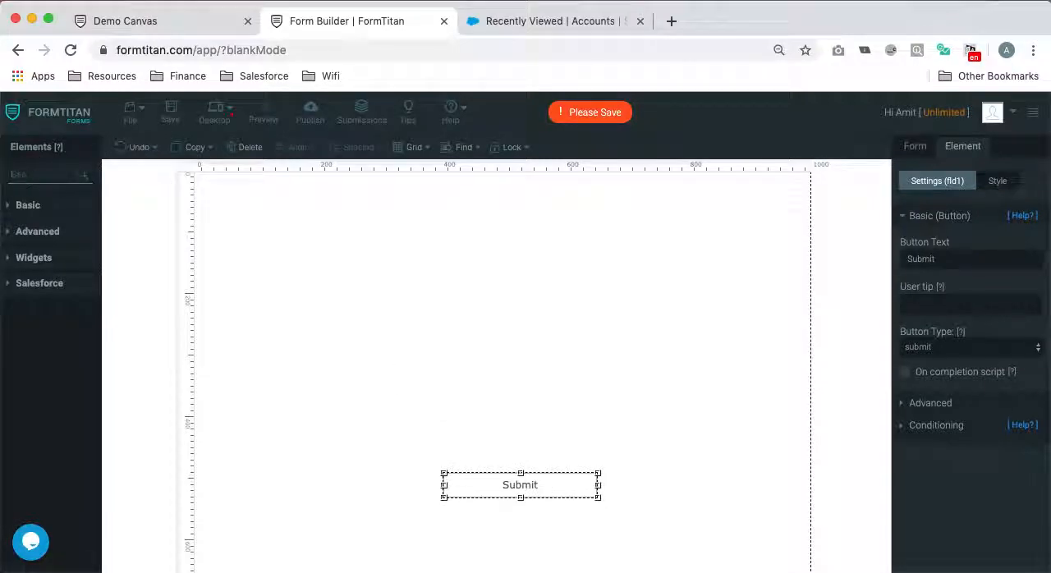
{"action": "type", "text": "hea"}
{"action": "left_click_drag", "start_coordinate": [24, 215], "coordinate": [480, 249]}
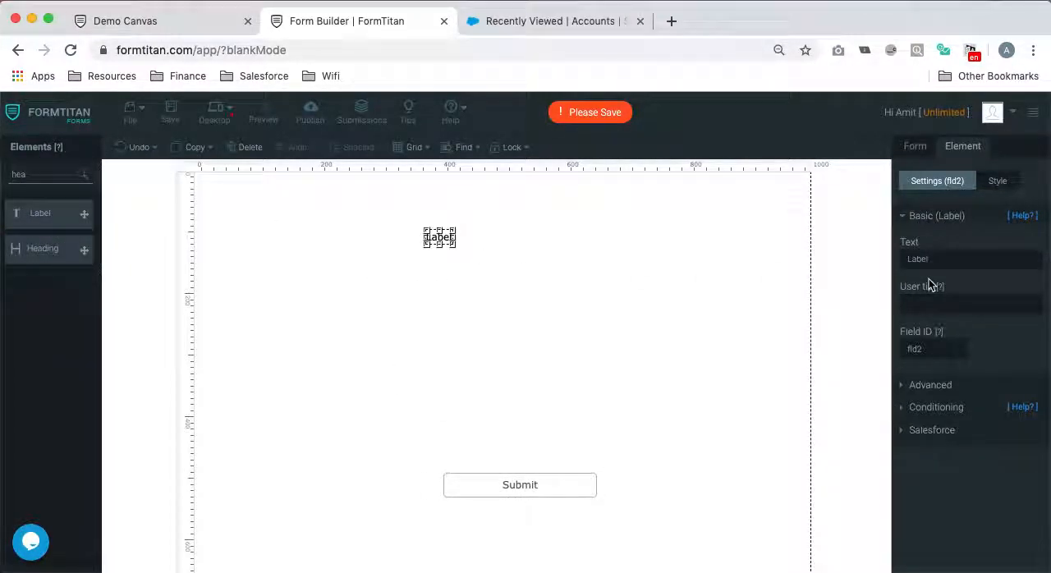
{"action": "left_click", "coordinate": [236, 146]}
{"action": "left_click_drag", "start_coordinate": [30, 248], "coordinate": [545, 248]}
{"action": "double_click", "coordinate": [972, 259]}
{"action": "type", "text": "A"}
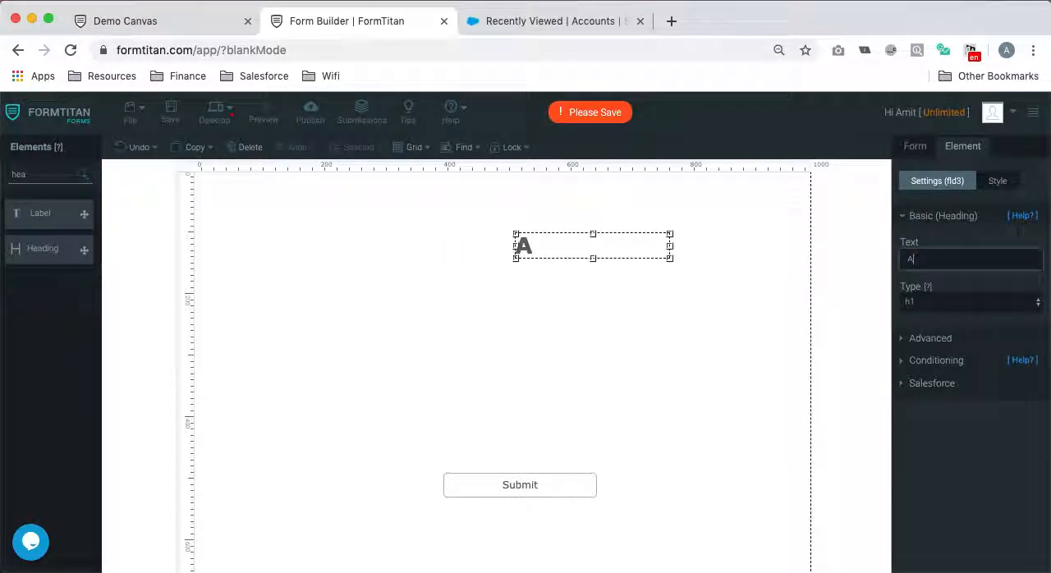
{"action": "type", "text": "ccount Creatio"}
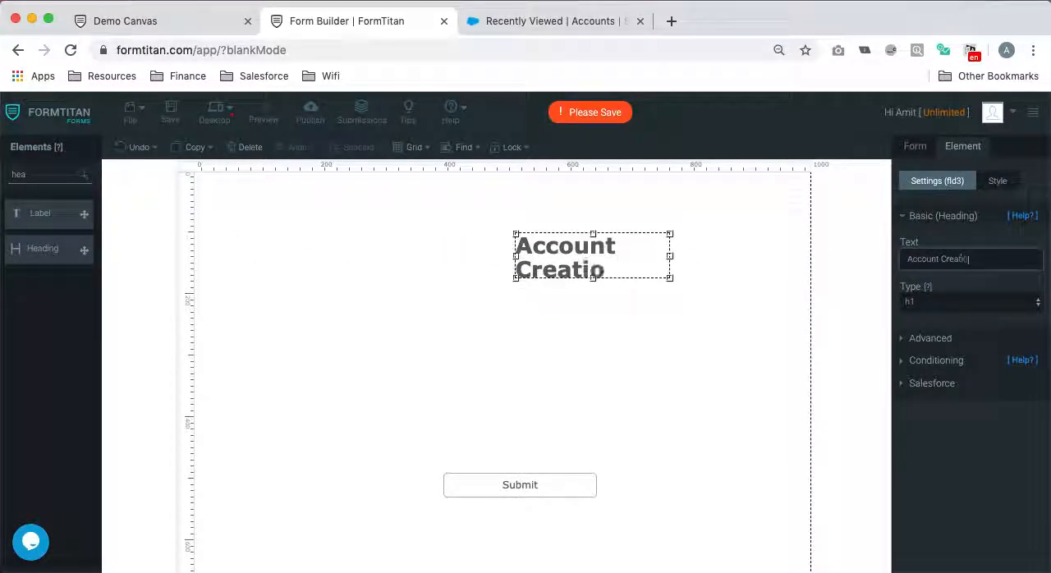
{"action": "left_click_drag", "start_coordinate": [670, 256], "coordinate": [540, 210]}
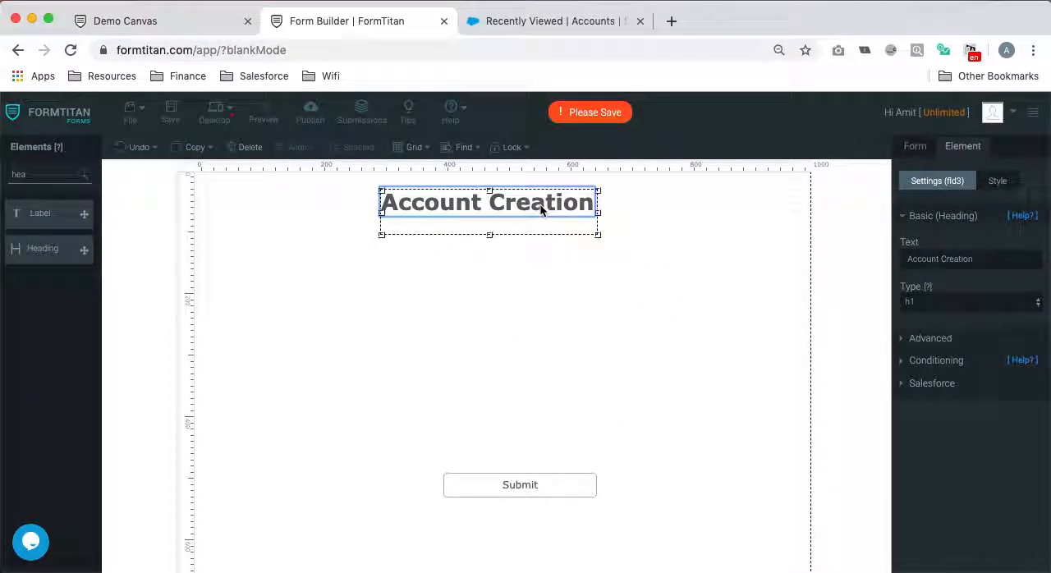
- Set the form's size to a width of 400 px and a height of 400 px
{"action": "left_click", "coordinate": [916, 148]}
{"action": "left_click", "coordinate": [973, 179]}
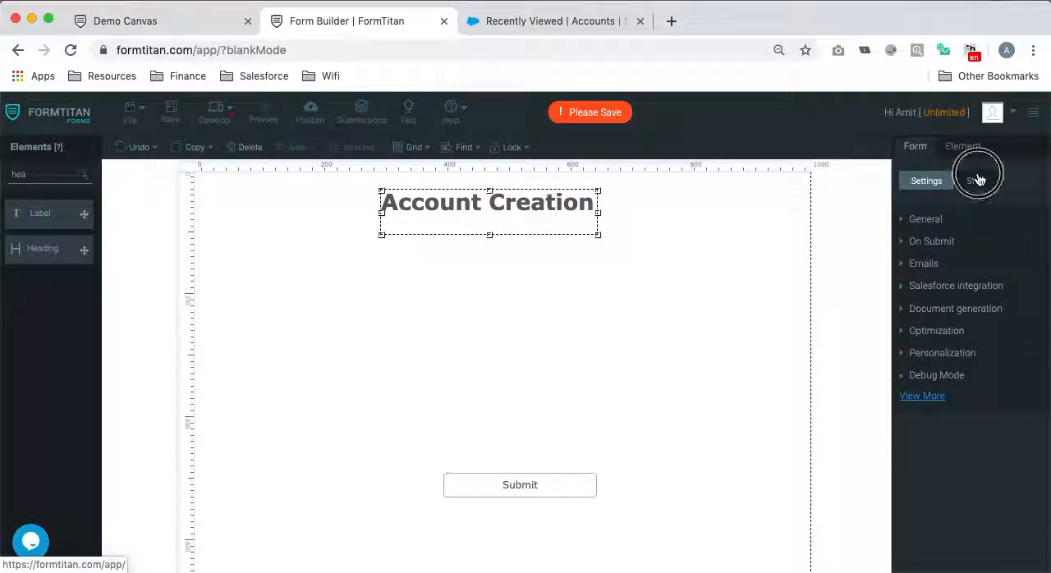
{"action": "scroll", "coordinate": [965, 334], "scroll_direction": "down", "scroll_amount": 1}
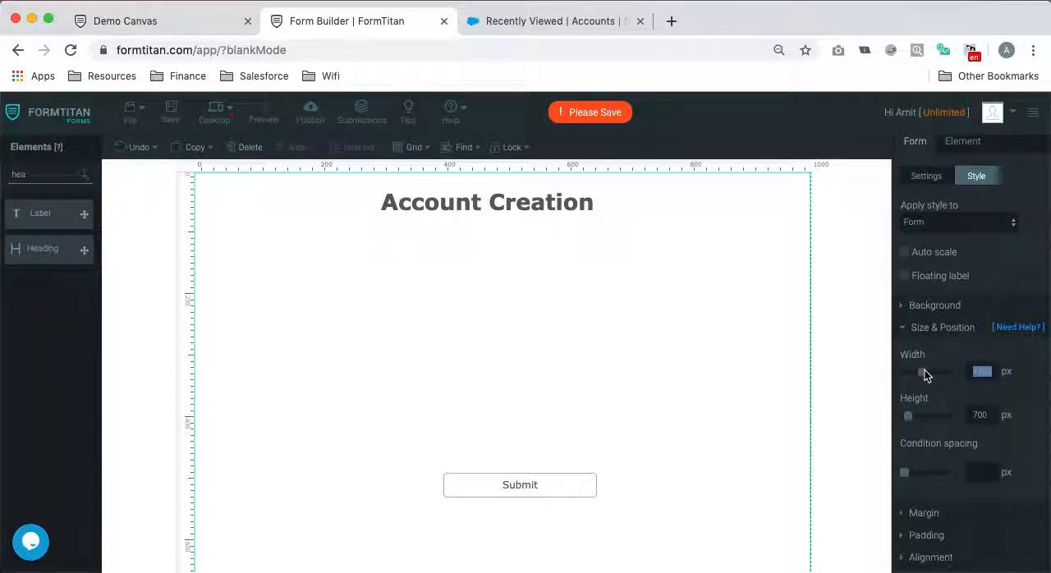
{"action": "type", "text": "400"}
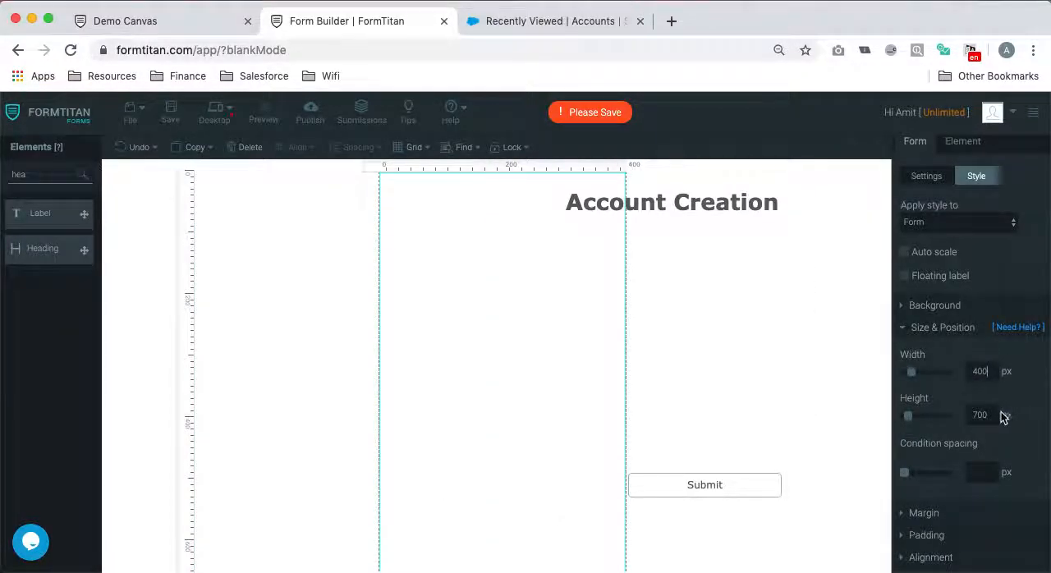
{"action": "key", "text": "Tab"}
{"action": "type", "text": "400"}
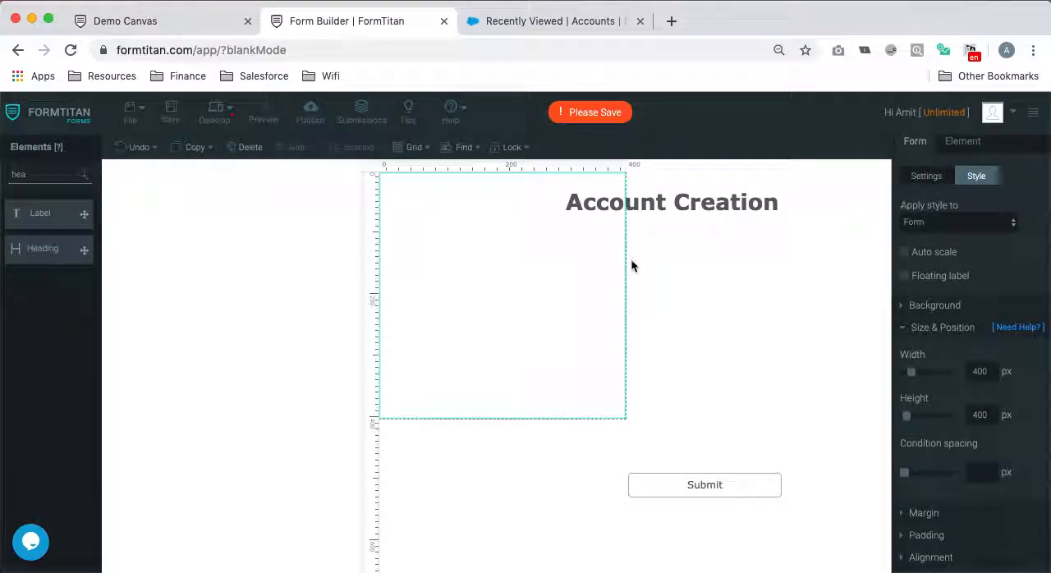
- Move the Account Creation heading inside the narrowed form near its upper edge and reduce its box to one line of text
{"action": "left_click", "coordinate": [707, 209]}
{"action": "left_click", "coordinate": [545, 197]}
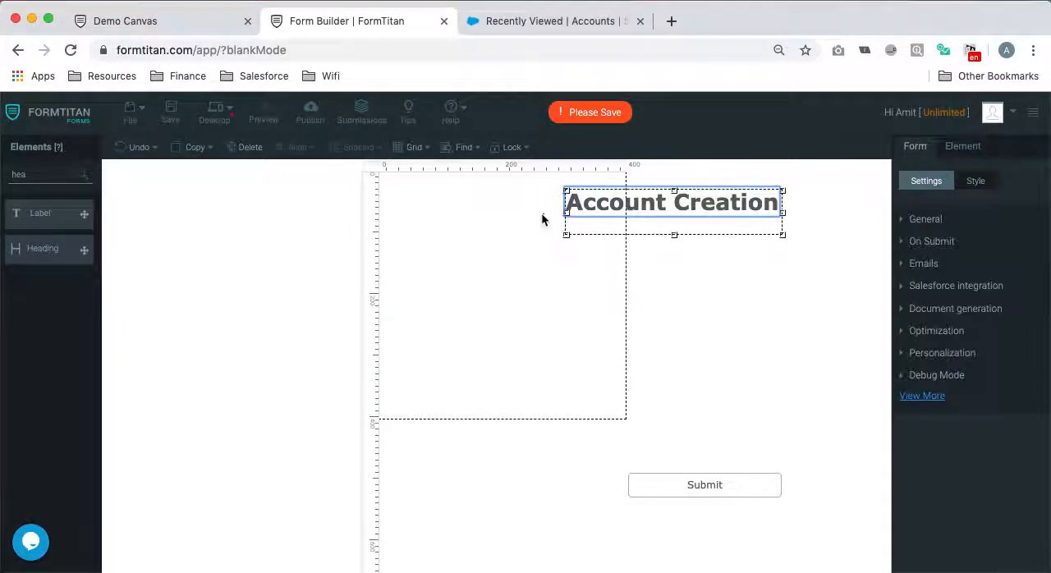
{"action": "left_click_drag", "start_coordinate": [608, 200], "coordinate": [443, 204]}
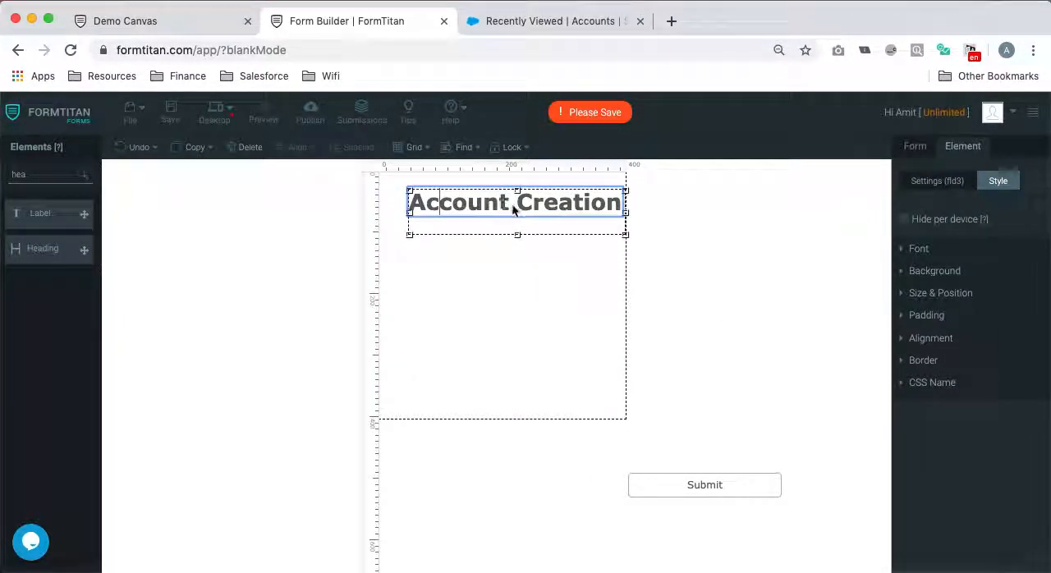
{"action": "left_click", "coordinate": [485, 202]}
{"action": "left_click", "coordinate": [483, 249]}
{"action": "left_click", "coordinate": [577, 206]}
{"action": "mouse_move", "coordinate": [577, 206]}
{"action": "left_mouse_down"}
{"action": "mouse_move", "coordinate": [547, 199]}
{"action": "mouse_move", "coordinate": [558, 203]}
{"action": "left_mouse_up"}
{"action": "left_click_drag", "start_coordinate": [499, 229], "coordinate": [501, 215]}
- Add a Textbox element below the Account Creation heading and place a copy of it directly underneath
{"action": "double_click", "coordinate": [53, 169]}
{"action": "type", "text": "text"}
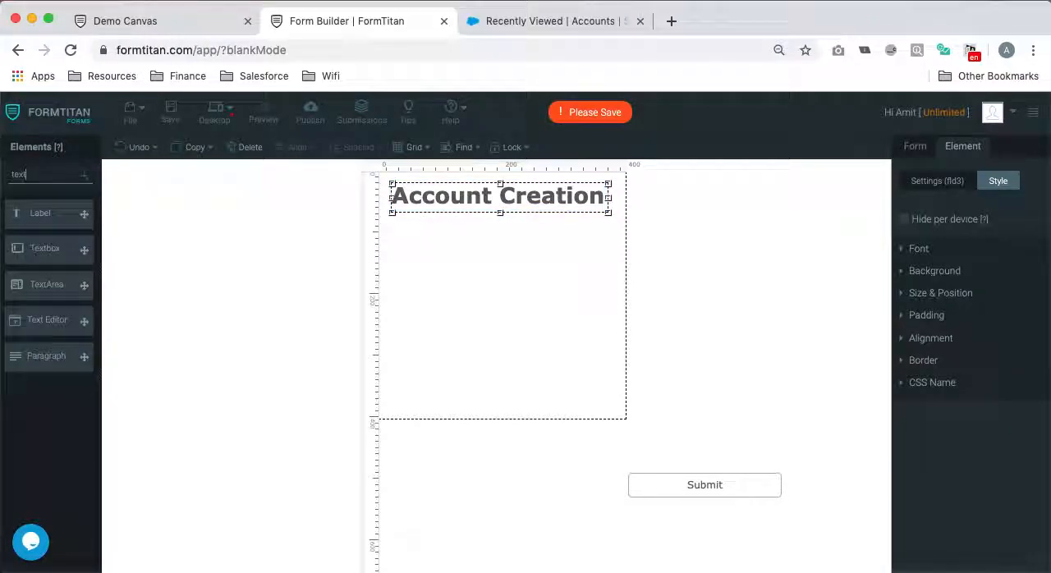
{"action": "left_click_drag", "start_coordinate": [44, 236], "coordinate": [472, 238]}
{"action": "key", "text": "super+c"}
{"action": "left_click", "coordinate": [510, 298]}
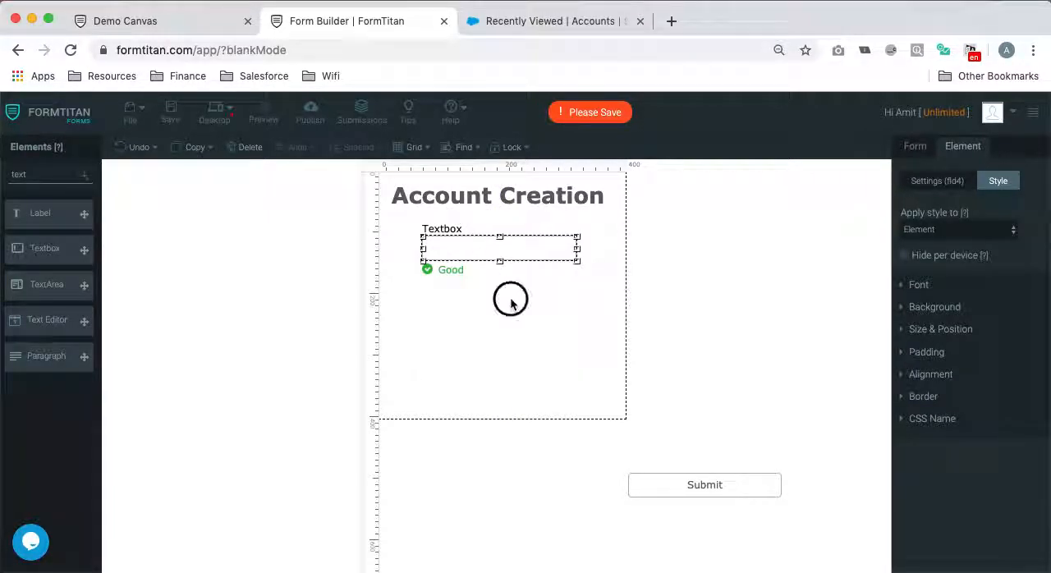
{"action": "key", "text": "super+v"}
{"action": "left_click_drag", "start_coordinate": [546, 266], "coordinate": [530, 298]}
- Label the upper textbox "Account Name" and the lower textbox "Rating"
{"action": "left_click", "coordinate": [535, 242]}
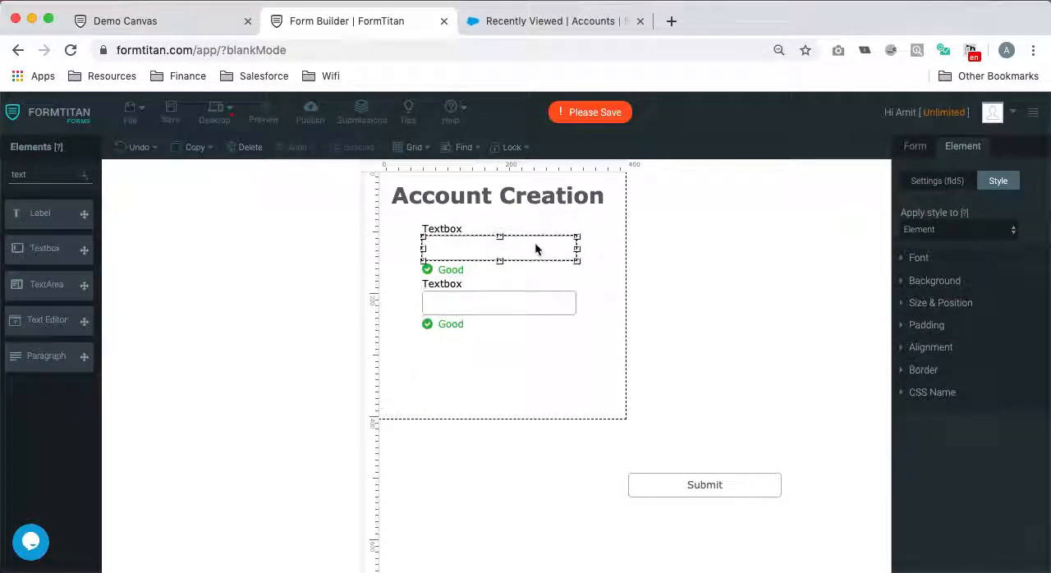
{"action": "left_click", "coordinate": [937, 181]}
{"action": "double_click", "coordinate": [957, 259]}
{"action": "type", "text": "Account Name"}
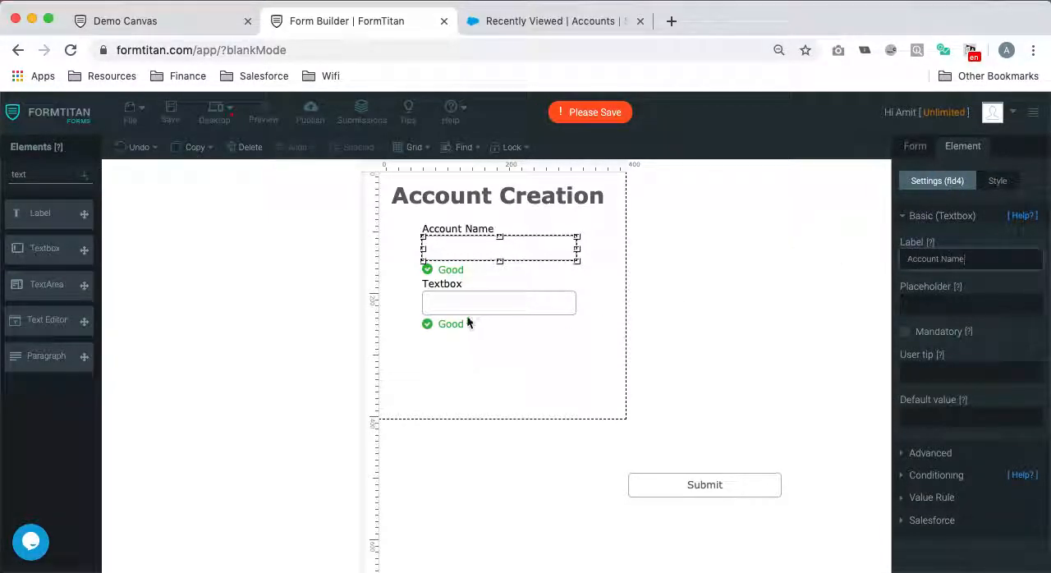
{"action": "left_click", "coordinate": [495, 310]}
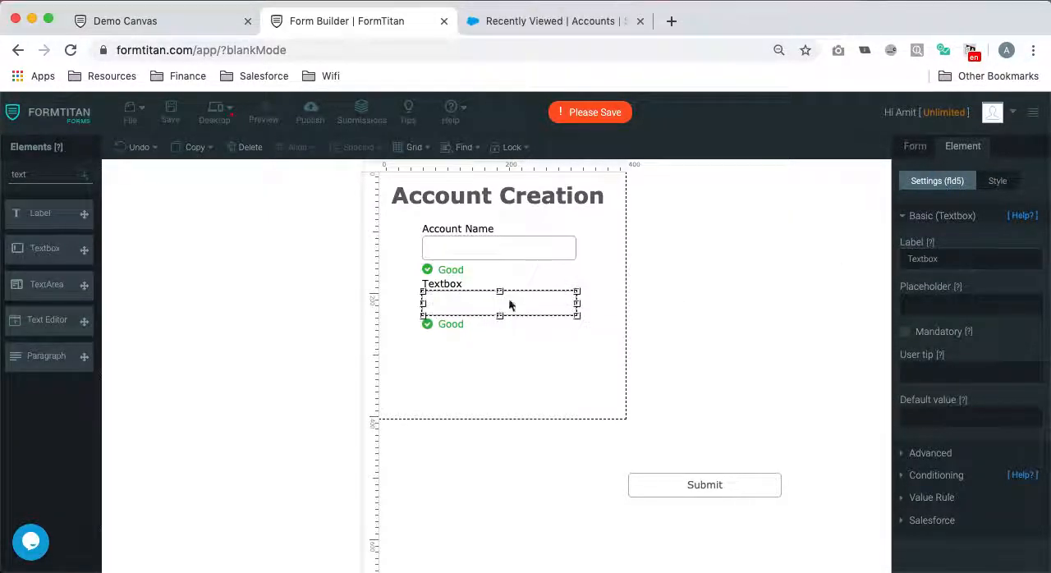
{"action": "type", "text": "Rating"}
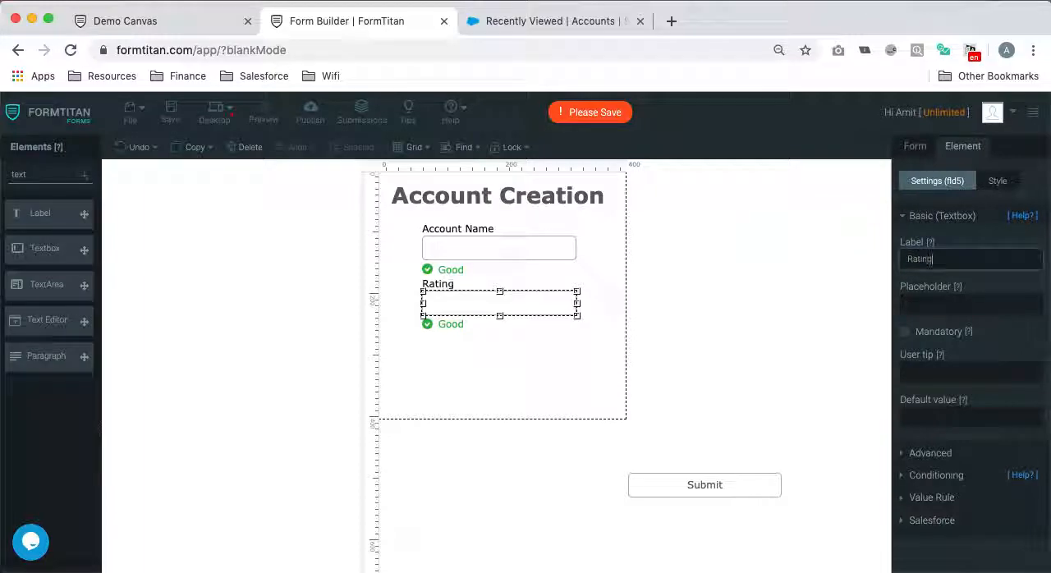
- Give the Rating textbox the default value "Hot" and make it read only
{"action": "left_click", "coordinate": [937, 417]}
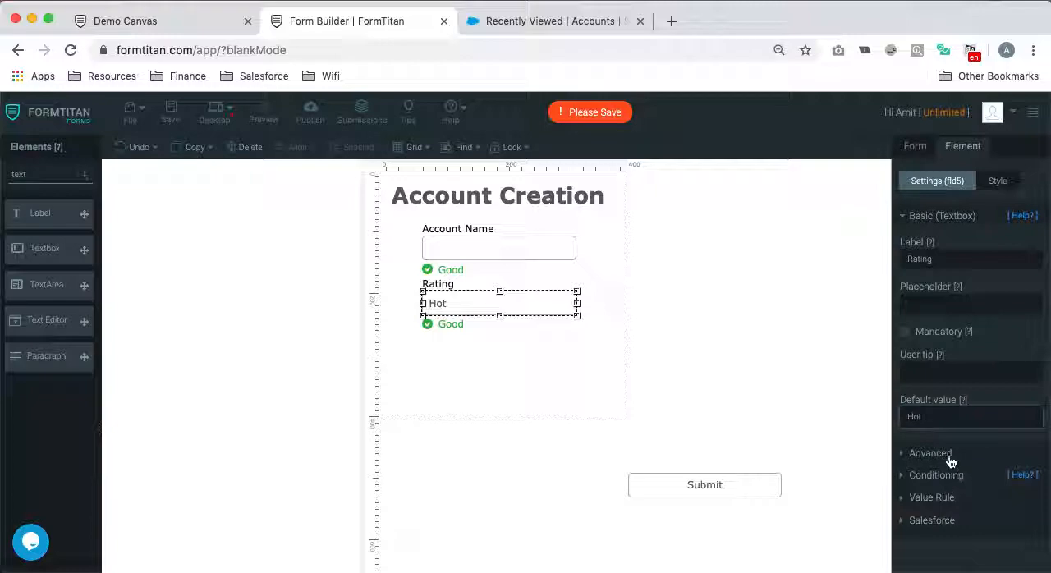
{"action": "left_click", "coordinate": [945, 453]}
{"action": "scroll", "coordinate": [945, 447], "scroll_direction": "down", "scroll_amount": 2}
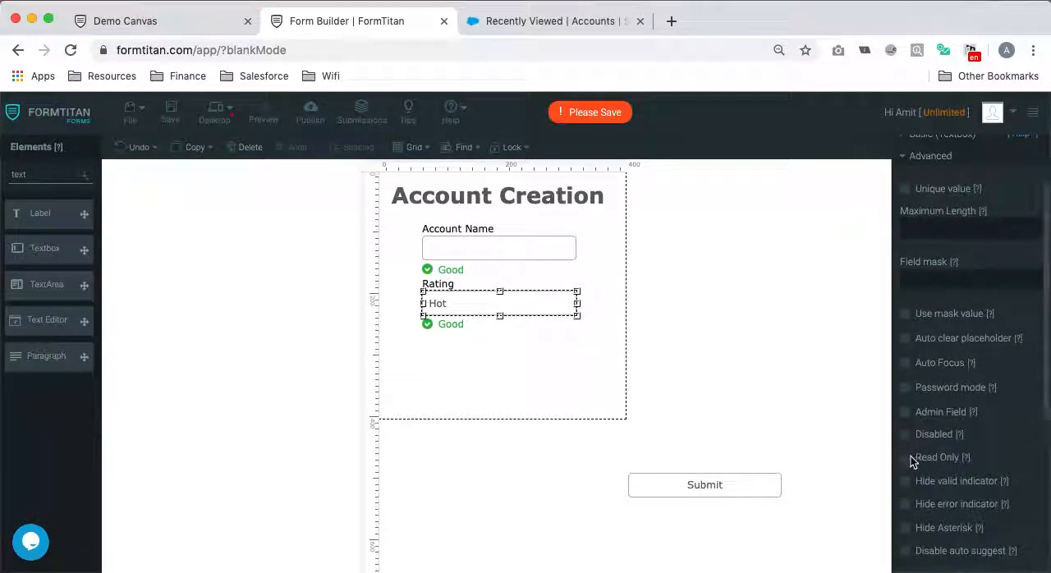
{"action": "left_click", "coordinate": [907, 458]}
- Move the Submit button below the Rating textbox and add a hidden field named "acc ID" beneath the button
{"action": "left_click_drag", "start_coordinate": [758, 483], "coordinate": [537, 352]}
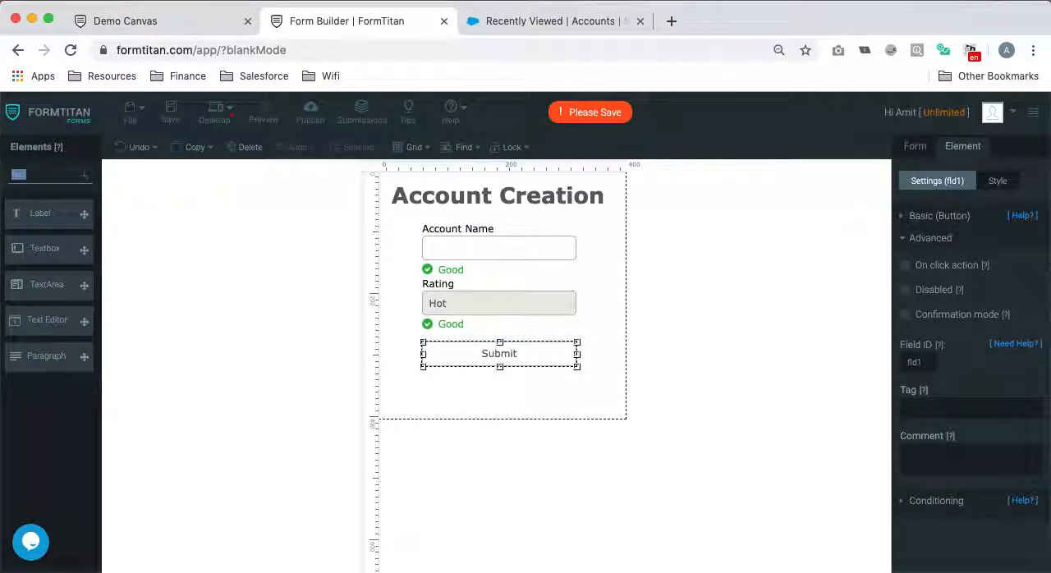
{"action": "type", "text": "hid"}
{"action": "left_click_drag", "start_coordinate": [84, 213], "coordinate": [441, 402]}
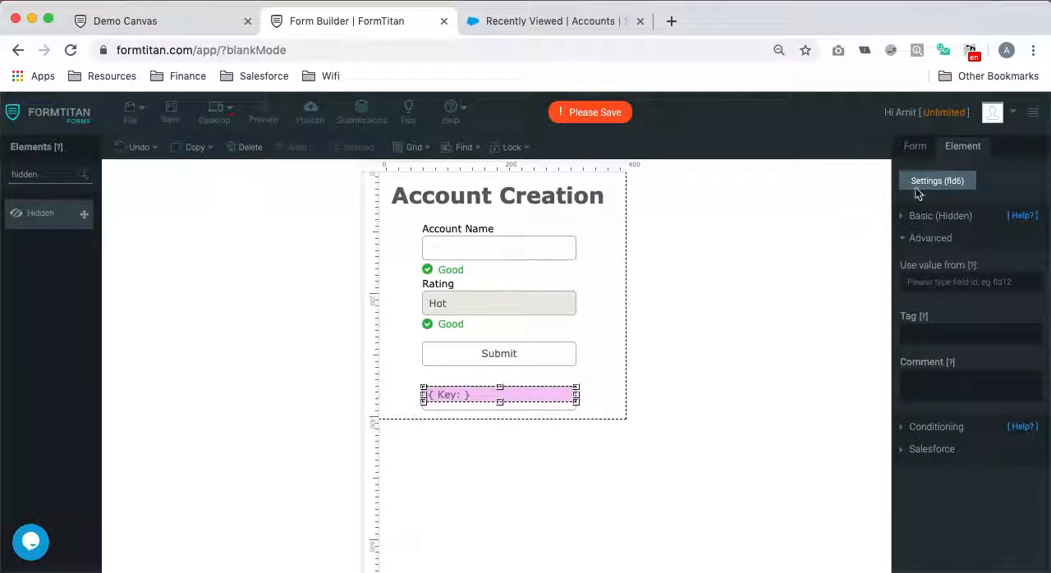
{"action": "left_click", "coordinate": [936, 215]}
{"action": "type", "text": "acc ID"}
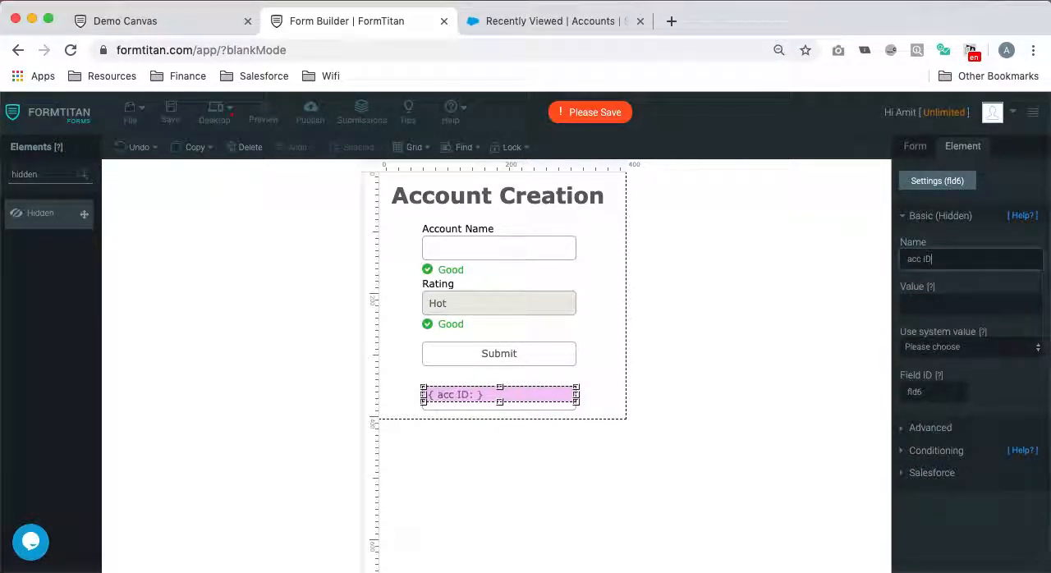
{"action": "left_click", "coordinate": [539, 354]}
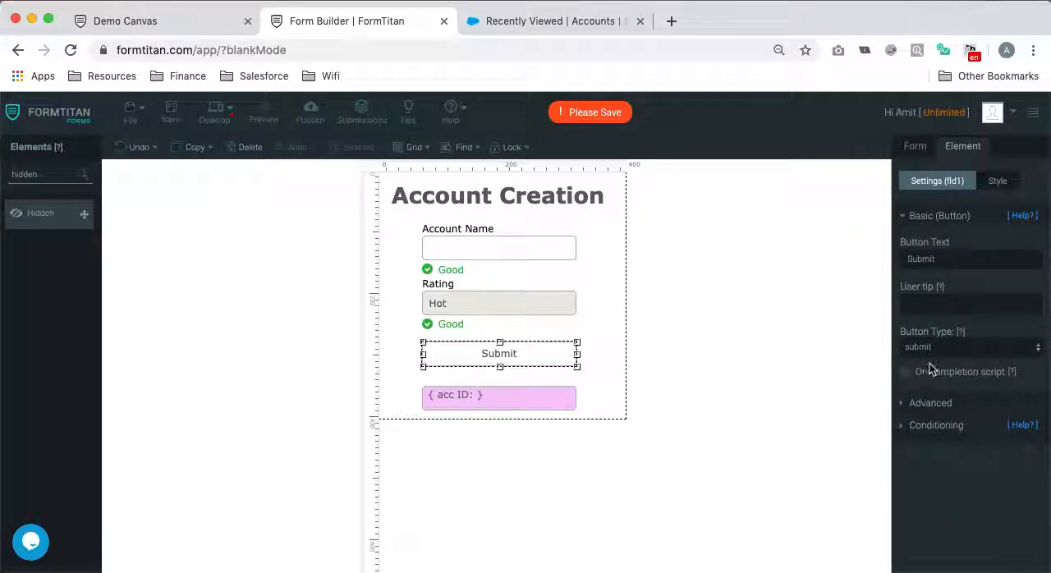
{"action": "left_click", "coordinate": [948, 347]}
{"action": "left_click", "coordinate": [785, 259]}
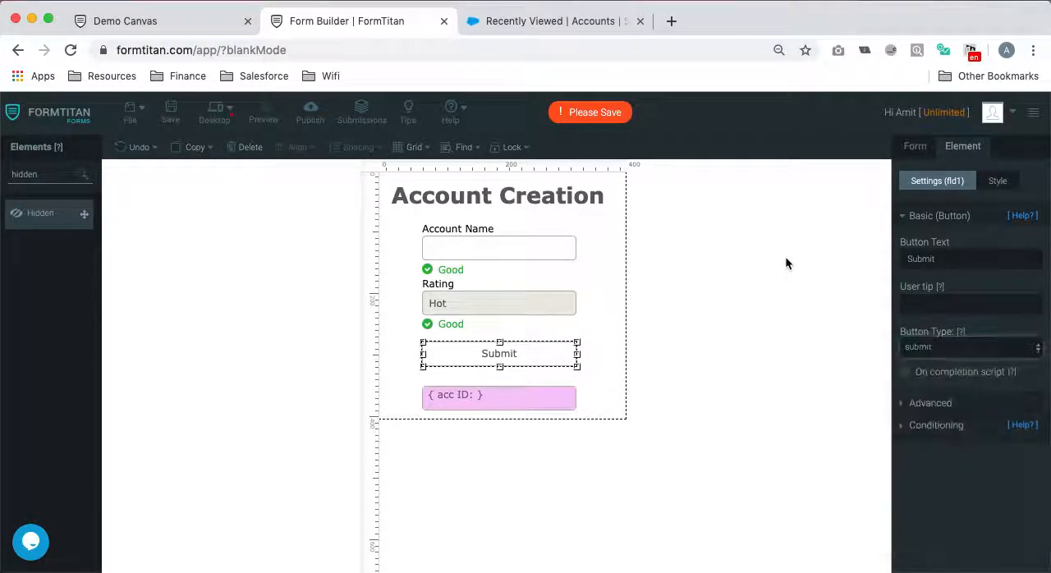
- Add the Account object to the form's Push to Salesforce integration and enable Use in custom button / action
{"action": "left_click", "coordinate": [911, 146]}
{"action": "left_click", "coordinate": [945, 291]}
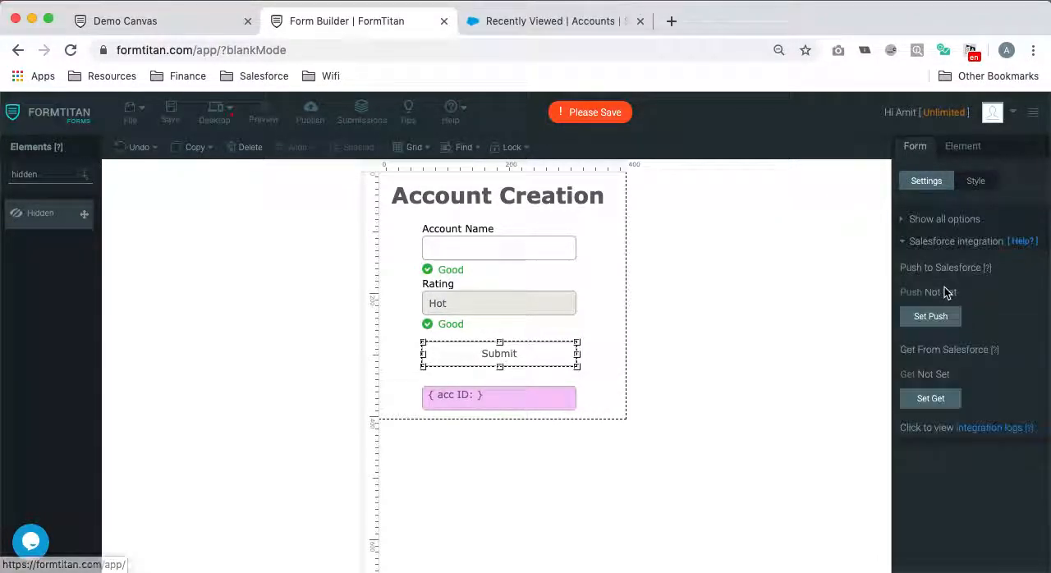
{"action": "left_click", "coordinate": [932, 317]}
{"action": "left_click", "coordinate": [312, 324]}
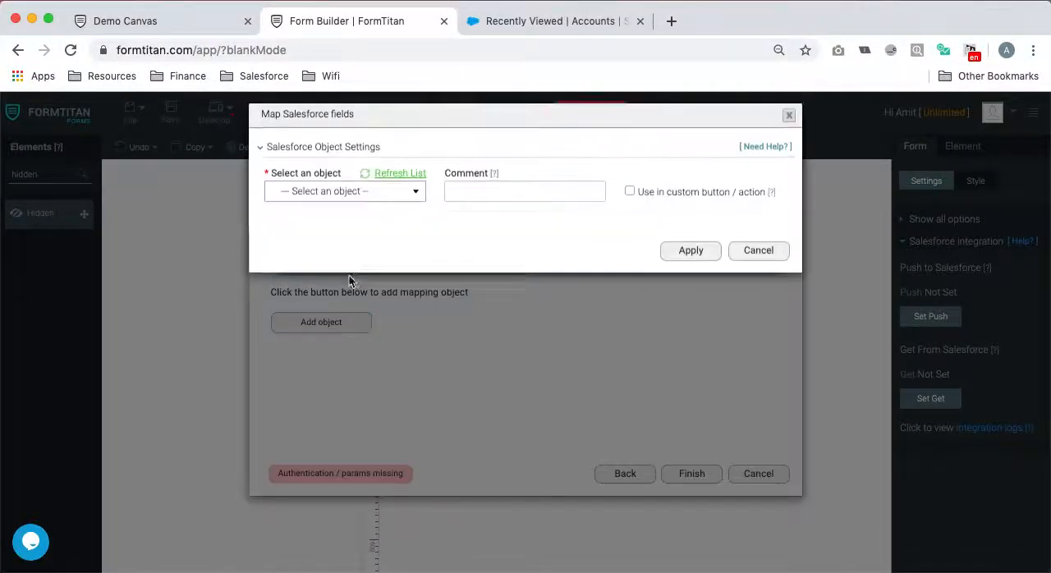
{"action": "left_click", "coordinate": [345, 199]}
{"action": "left_click", "coordinate": [352, 239]}
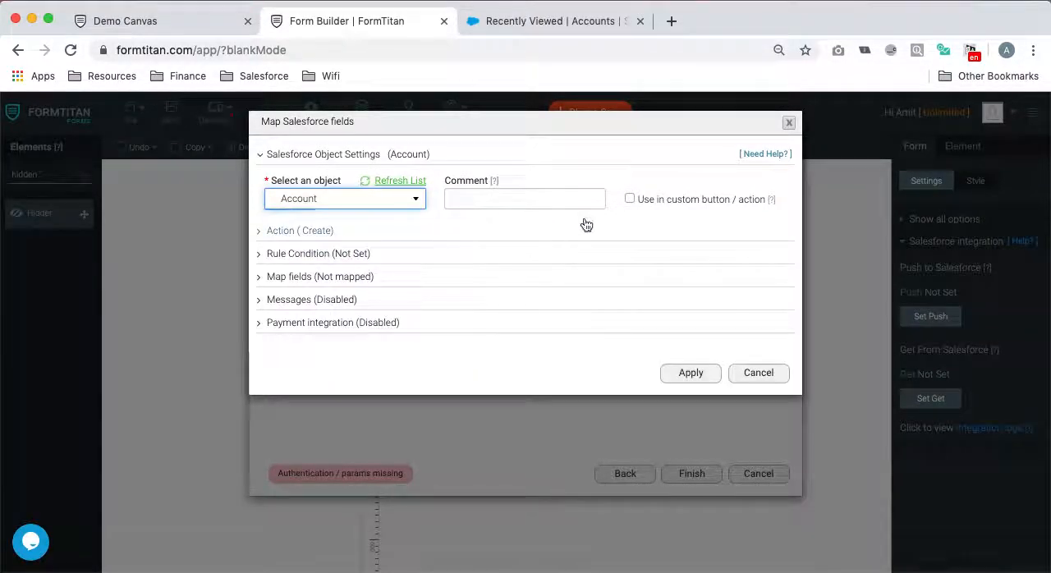
{"action": "left_click", "coordinate": [629, 199]}
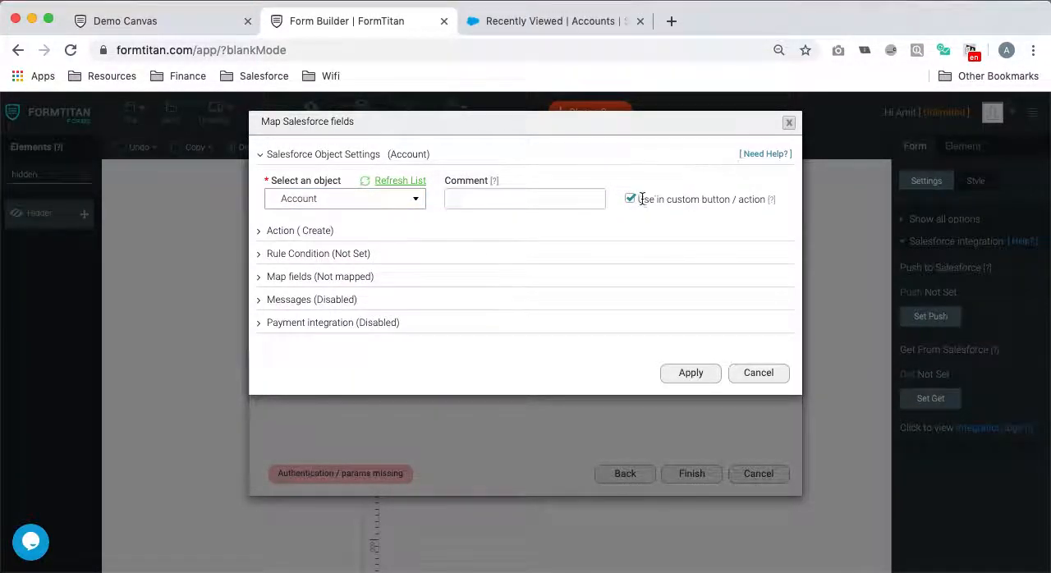
- Switch the Account field mapping to form mapping and map the Account Name form field to Account Type
{"action": "left_click", "coordinate": [326, 278]}
{"action": "left_click", "coordinate": [328, 343]}
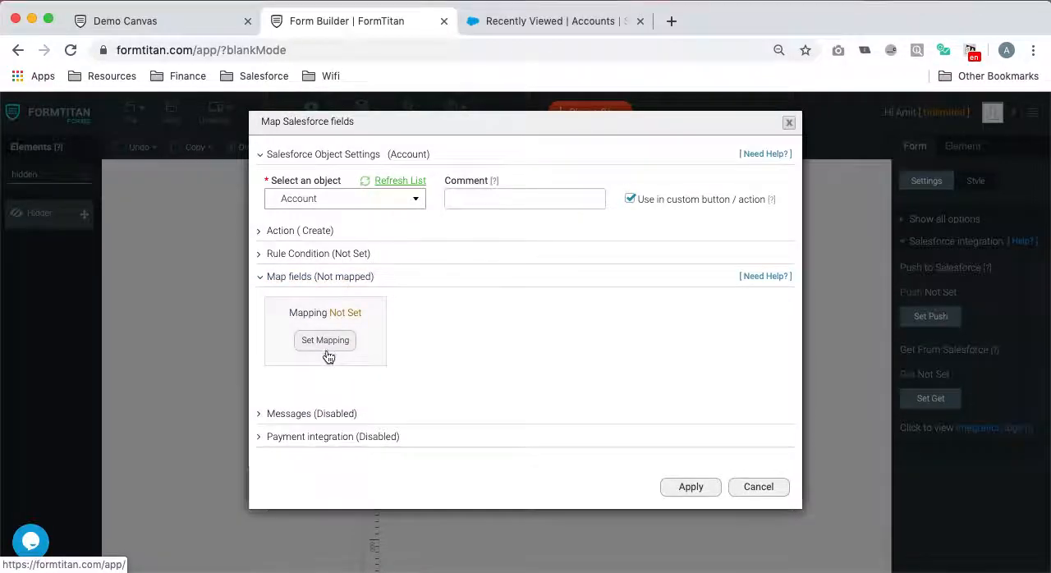
{"action": "left_click", "coordinate": [836, 160]}
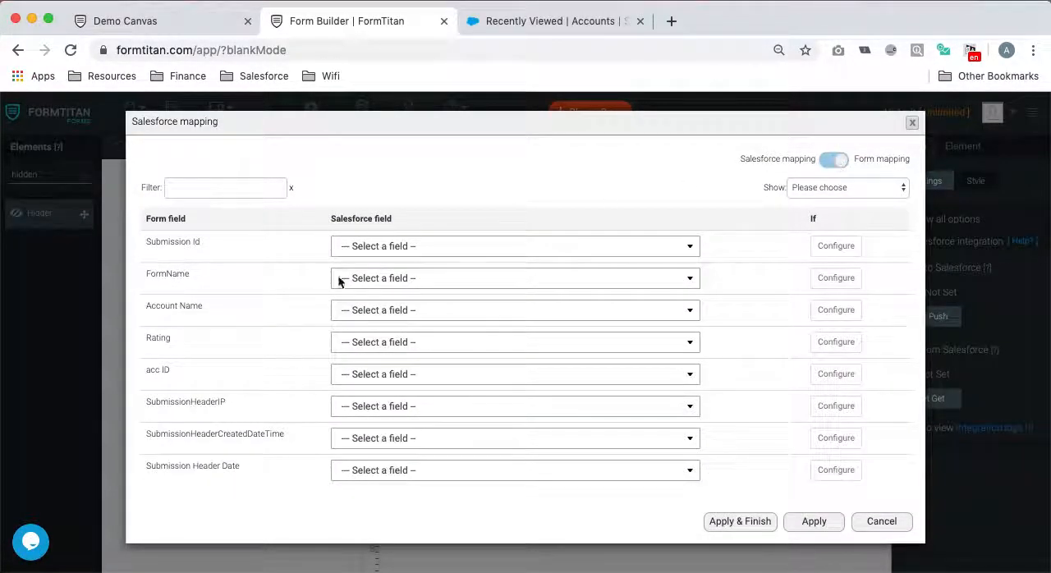
{"action": "scroll", "coordinate": [316, 334], "scroll_direction": "down", "scroll_amount": 5}
{"action": "scroll", "coordinate": [315, 345], "scroll_direction": "up", "scroll_amount": 5}
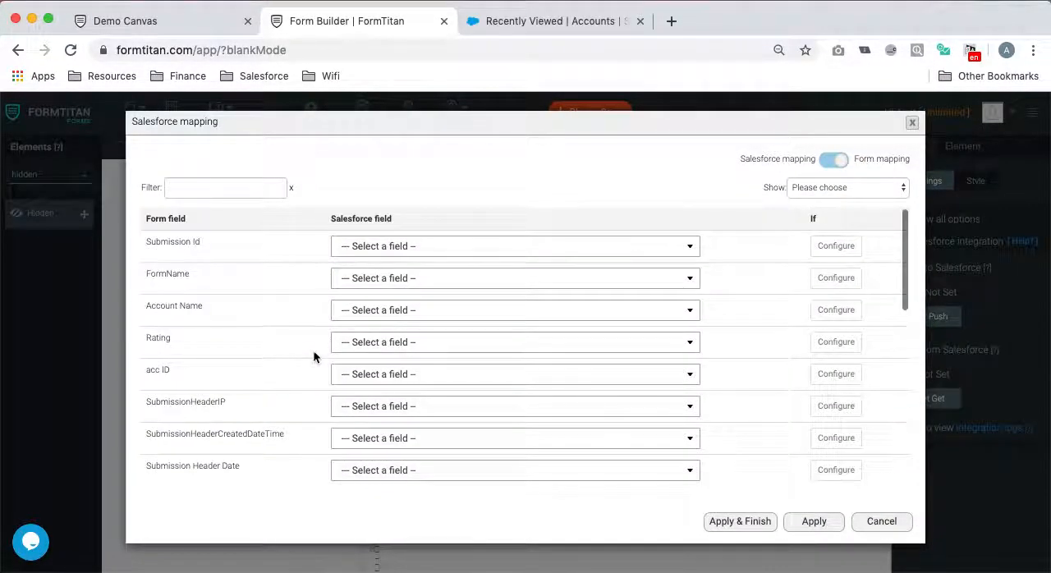
{"action": "left_click", "coordinate": [412, 312]}
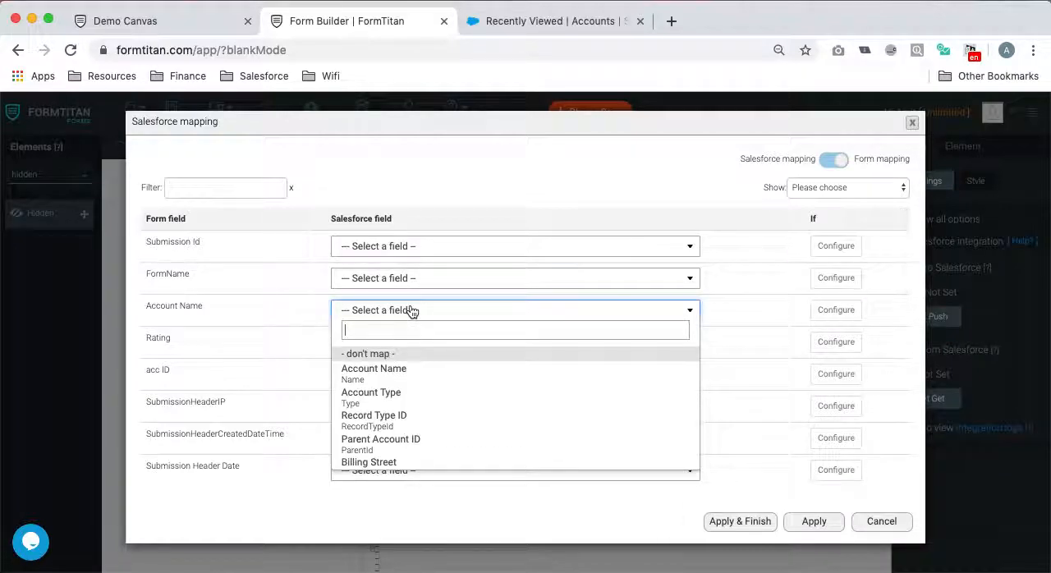
{"action": "left_click", "coordinate": [379, 393]}
- Map the Rating form field to Prospect Rating and apply the Push to Salesforce settings
{"action": "left_click", "coordinate": [390, 348]}
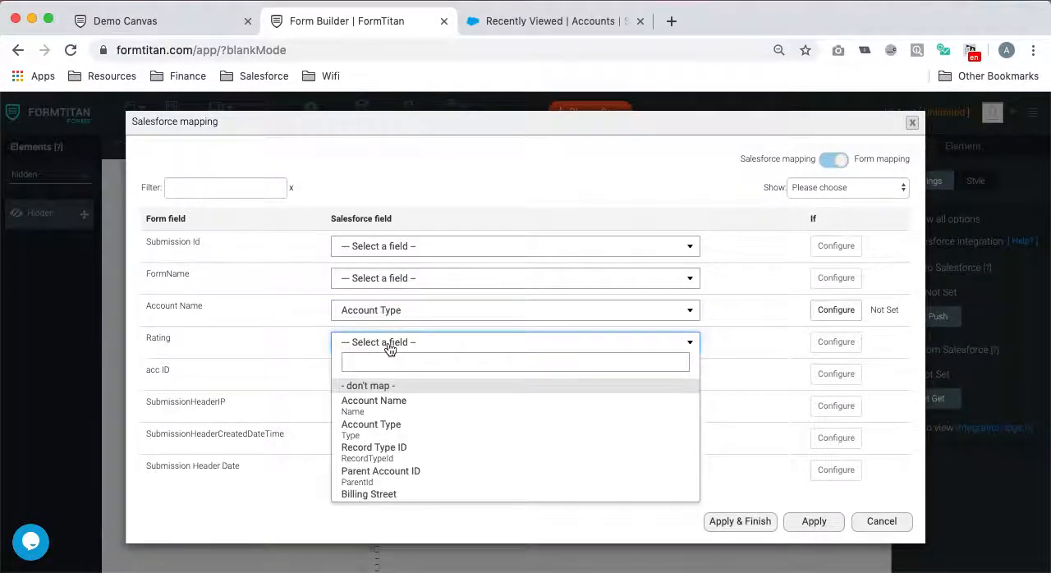
{"action": "type", "text": "r"}
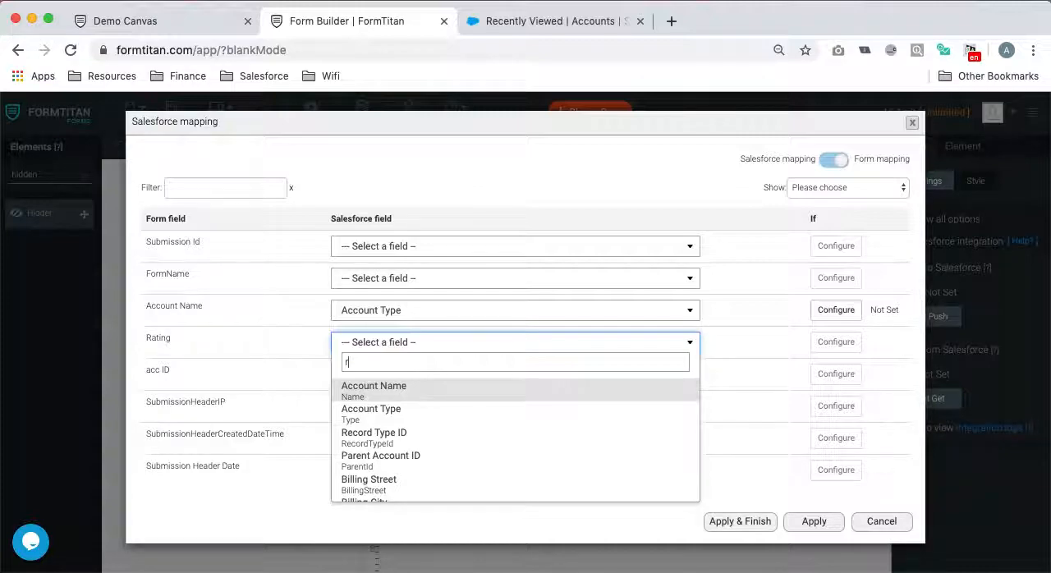
{"action": "key", "text": "BackSpace"}
{"action": "type", "text": "accoun"}
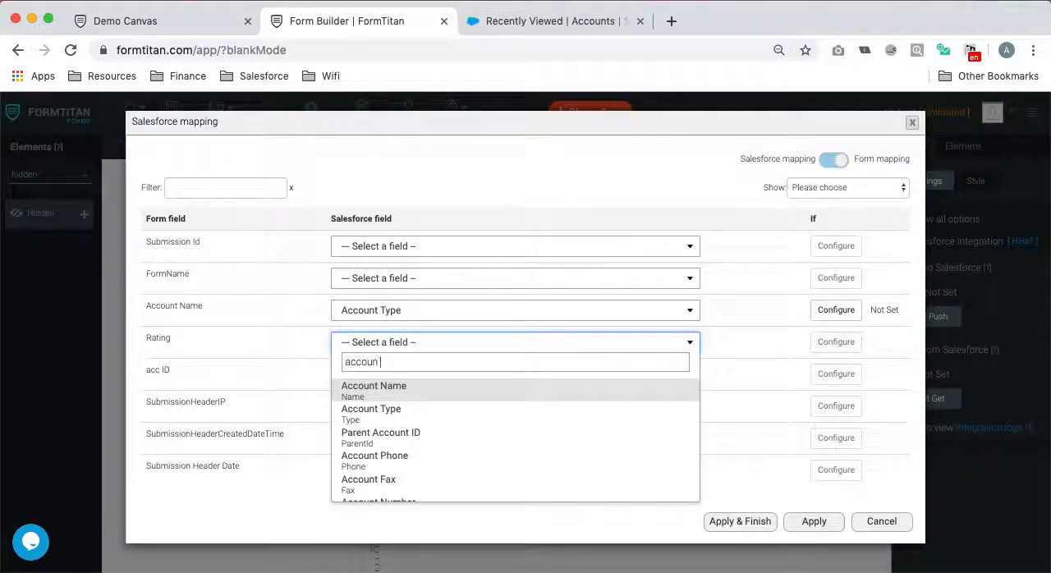
{"action": "type", "text": "t r"}
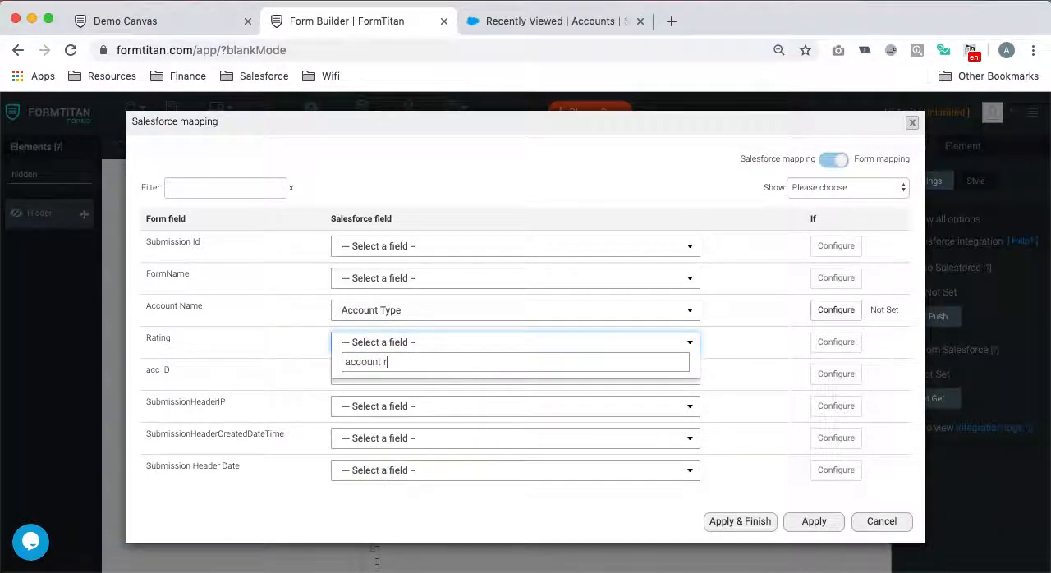
{"action": "key", "text": "BackSpace"}
{"action": "key", "text": "BackSpace"}
{"action": "key", "text": "BackSpace"}
{"action": "key", "text": "BackSpace"}
{"action": "key", "text": "BackSpace"}
{"action": "key", "text": "BackSpace"}
{"action": "key", "text": "BackSpace"}
{"action": "key", "text": "BackSpace"}
{"action": "key", "text": "BackSpace"}
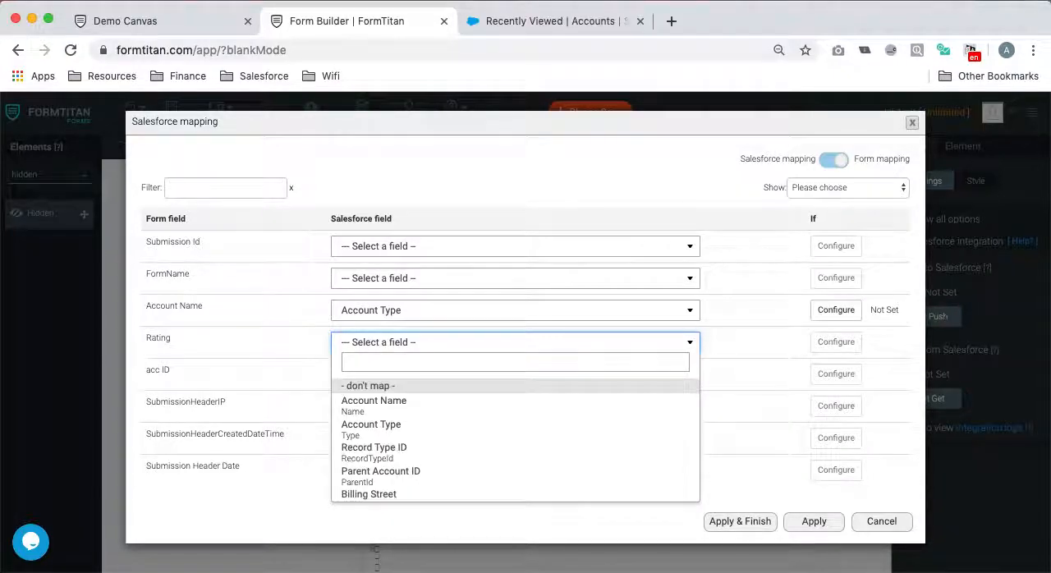
{"action": "type", "text": "ra"}
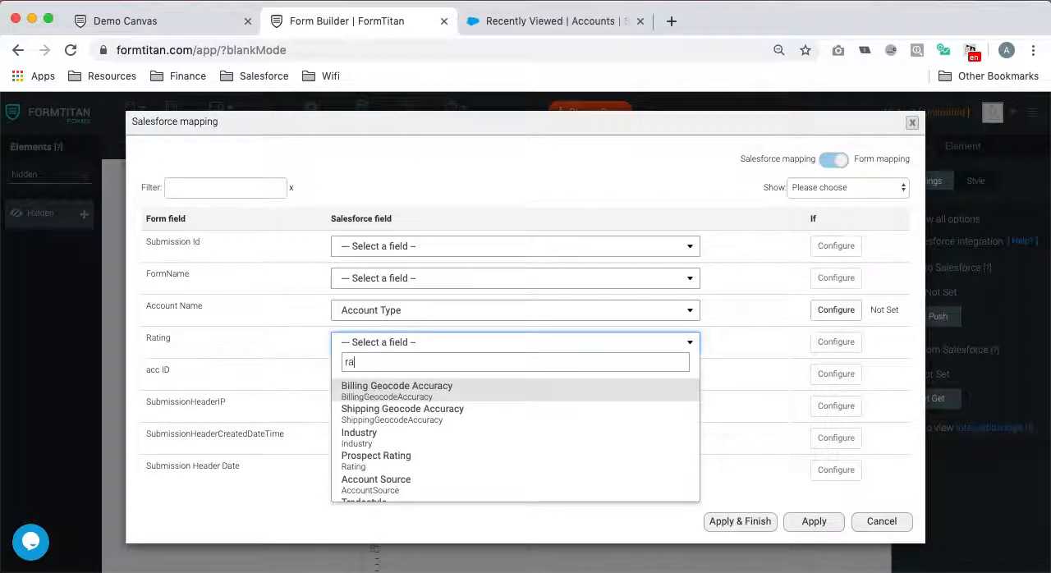
{"action": "left_click", "coordinate": [447, 462]}
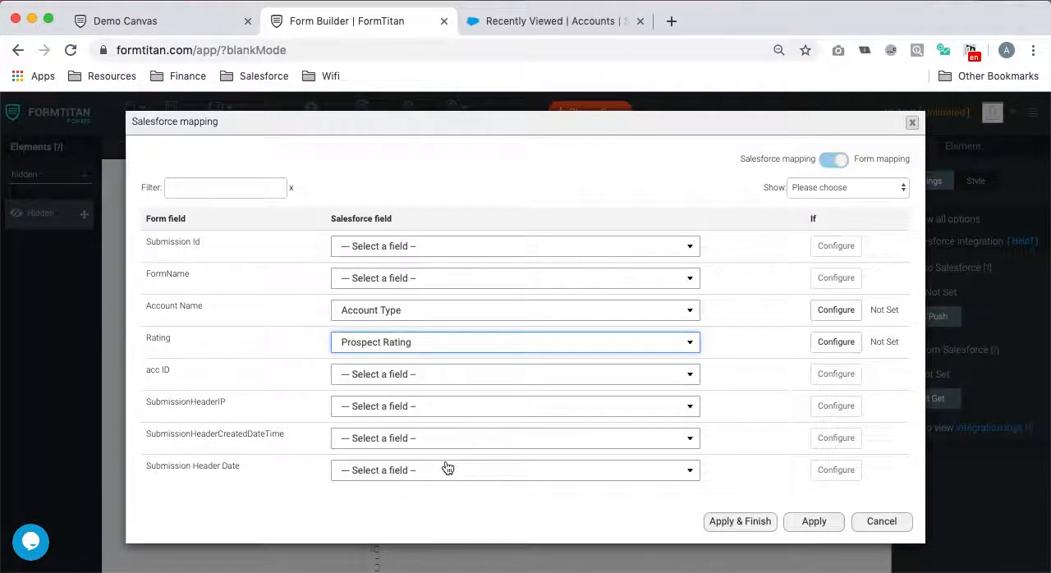
{"action": "left_click", "coordinate": [811, 522]}
{"action": "left_click", "coordinate": [695, 486]}
{"action": "left_click", "coordinate": [694, 485]}
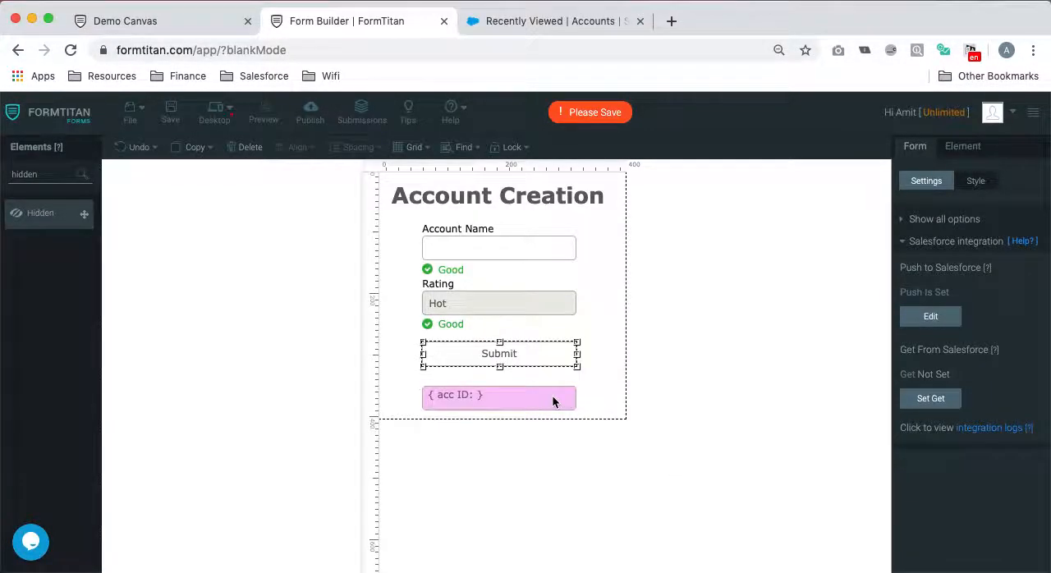
- Change the Submit button's type to Salesforce Action
{"action": "left_click", "coordinate": [555, 397]}
{"action": "left_click", "coordinate": [554, 359]}
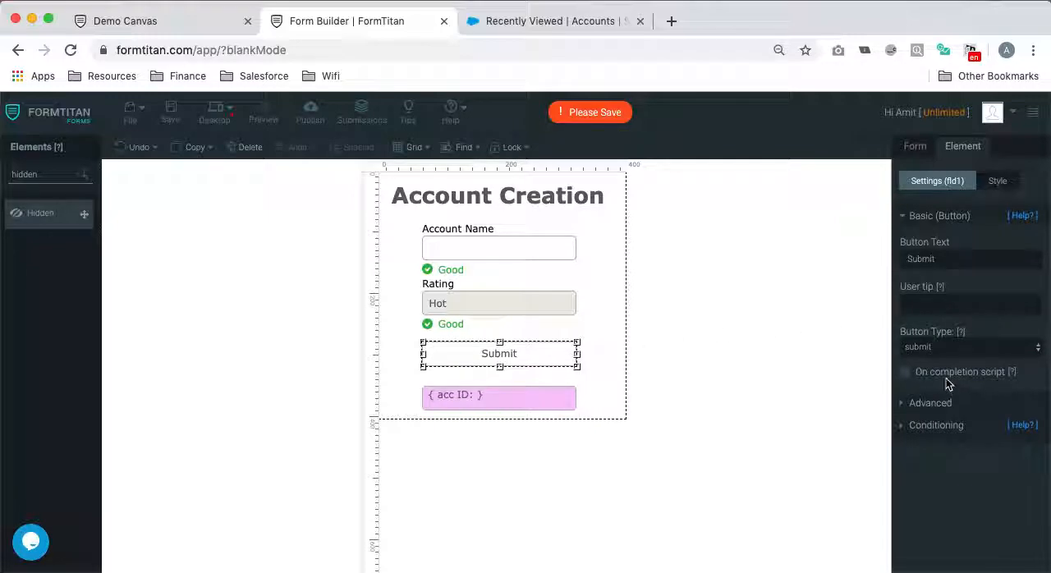
{"action": "left_click", "coordinate": [956, 348]}
{"action": "left_click", "coordinate": [952, 406]}
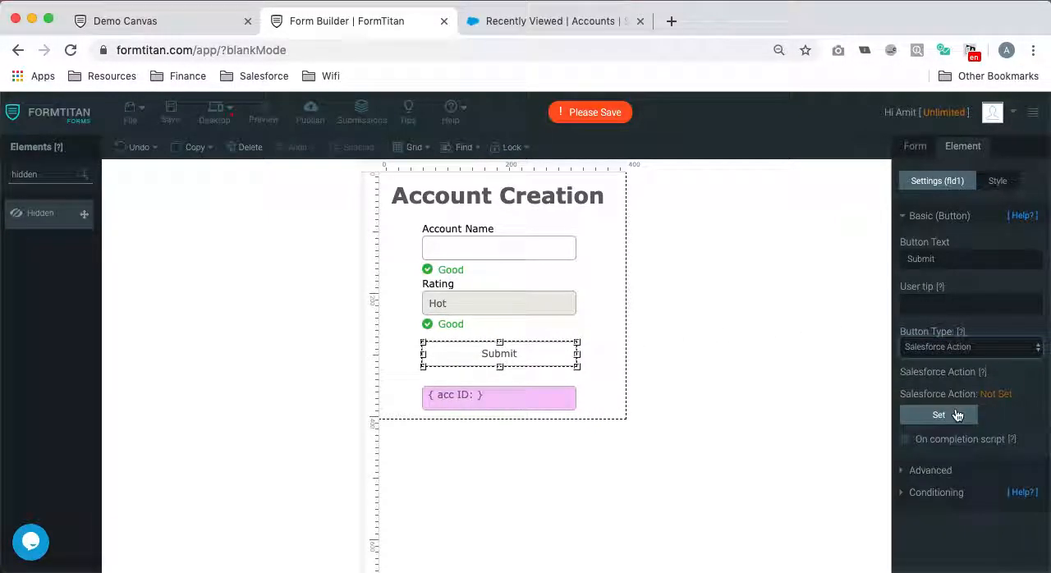
- Add the Account (create) action to the Submit button and return its record ID to acc ID
{"action": "left_click", "coordinate": [956, 415]}
{"action": "left_click", "coordinate": [510, 408]}
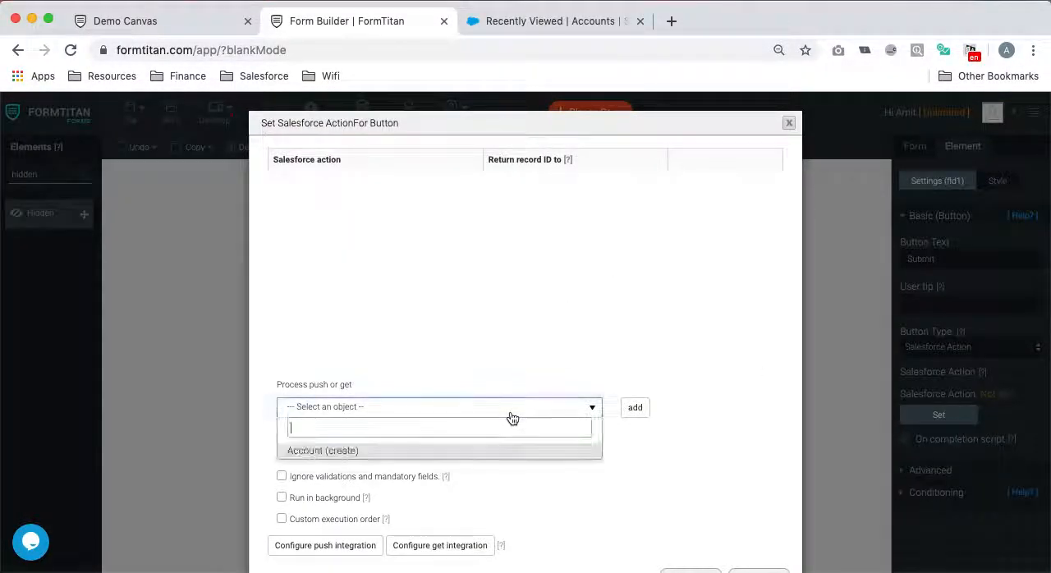
{"action": "left_click", "coordinate": [428, 449]}
{"action": "left_click", "coordinate": [637, 407]}
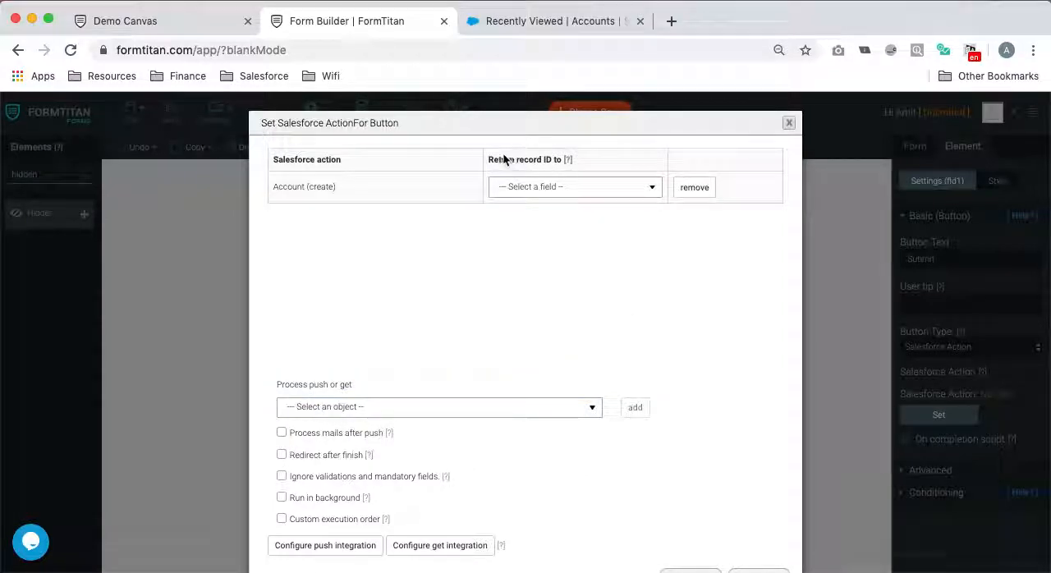
{"action": "left_click", "coordinate": [584, 187]}
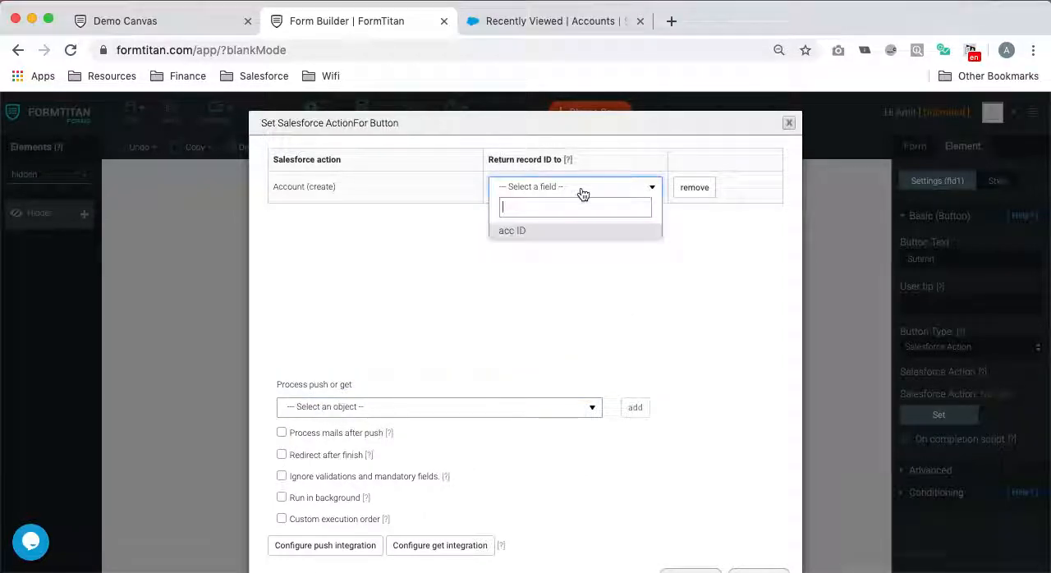
{"action": "left_click", "coordinate": [547, 236]}
{"action": "scroll", "coordinate": [637, 353], "scroll_direction": "down", "scroll_amount": 1}
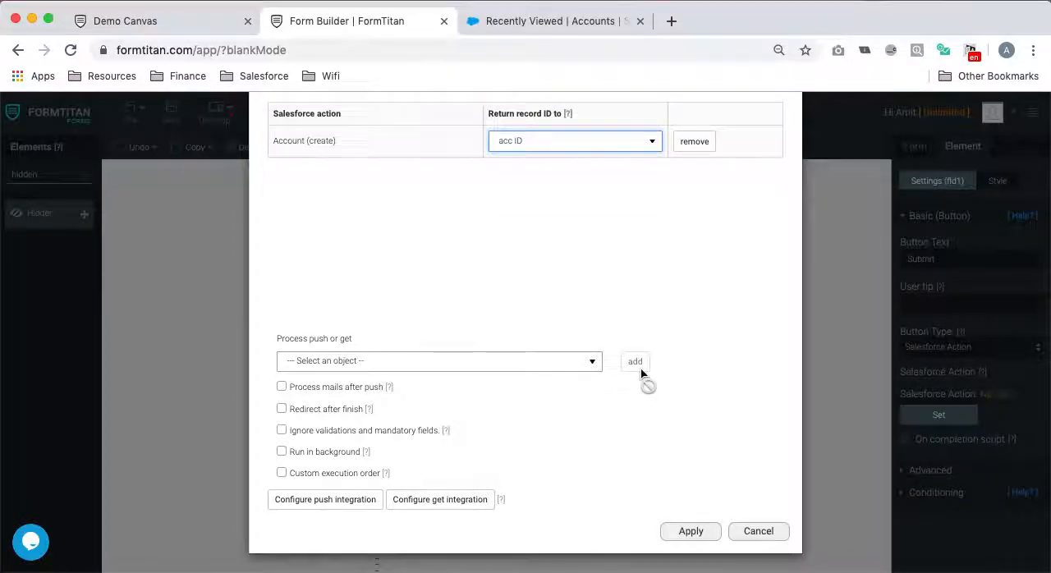
{"action": "left_click", "coordinate": [691, 531]}
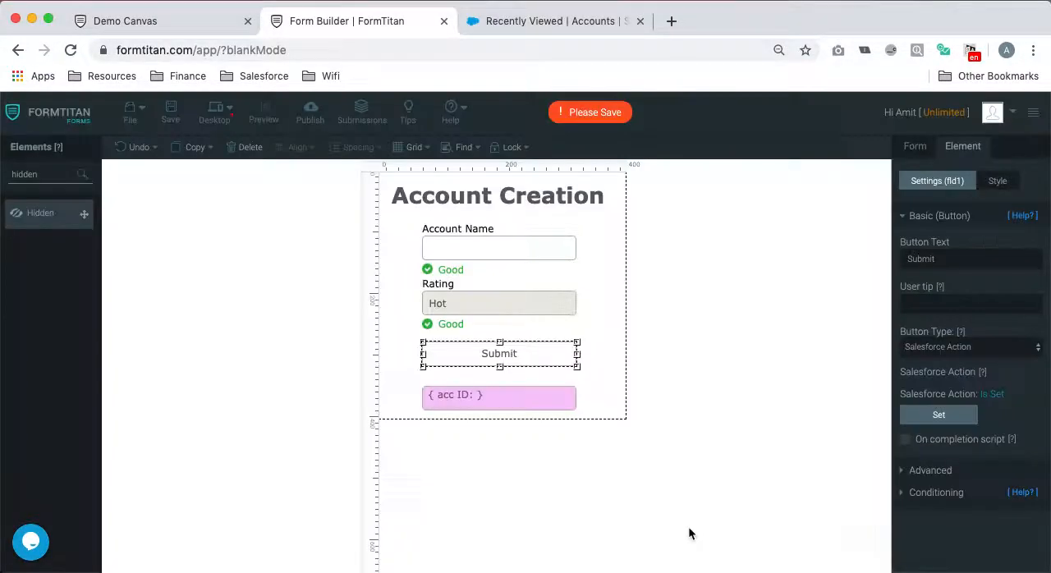
- Create a condition for the hidden acc ID field with the rule that the current field Is not empty
{"action": "left_click", "coordinate": [532, 397]}
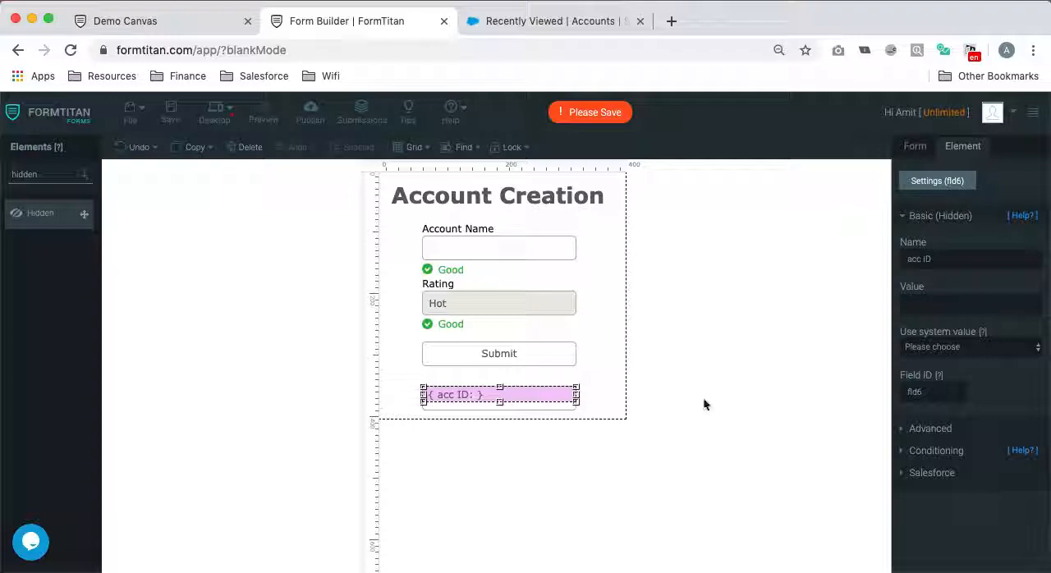
{"action": "left_click", "coordinate": [937, 431]}
{"action": "left_click", "coordinate": [938, 431]}
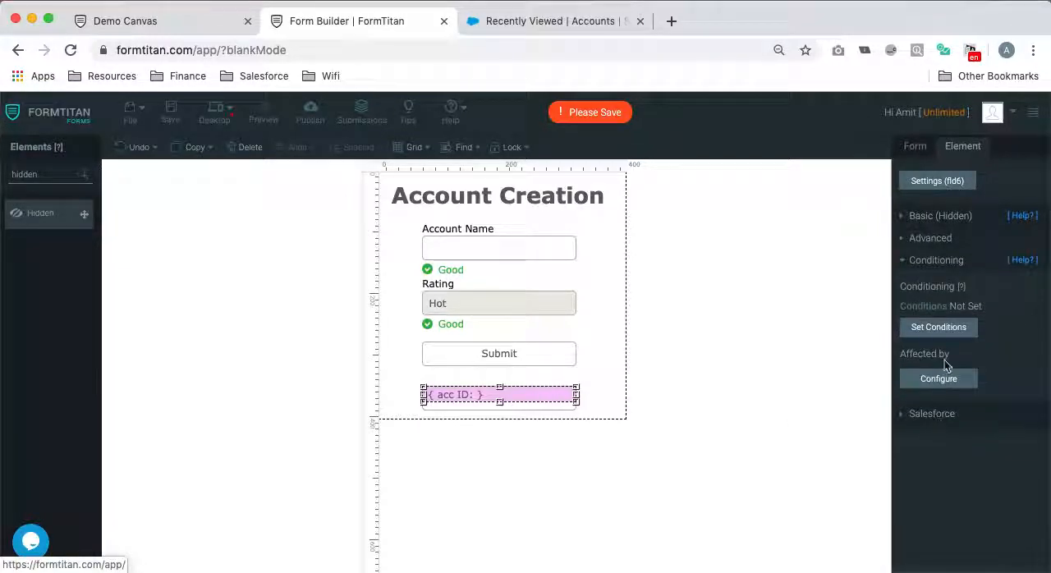
{"action": "left_click", "coordinate": [938, 327]}
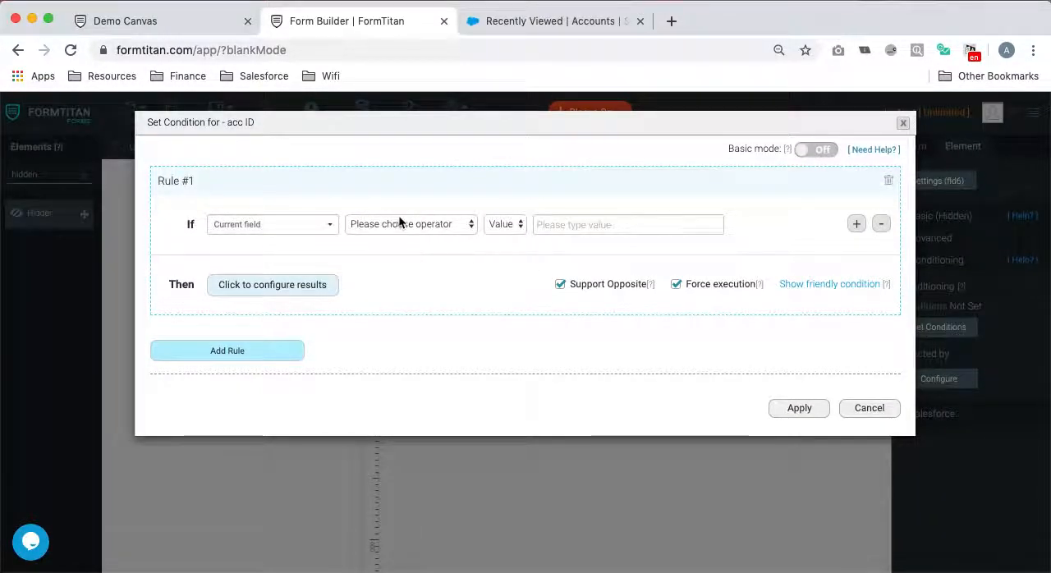
{"action": "left_click", "coordinate": [399, 223]}
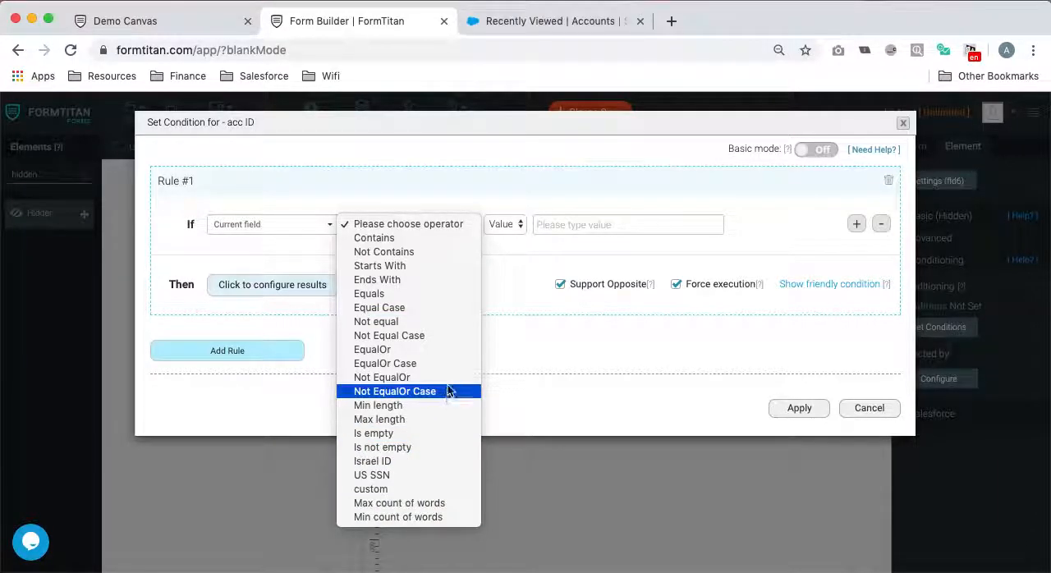
{"action": "left_click", "coordinate": [431, 446]}
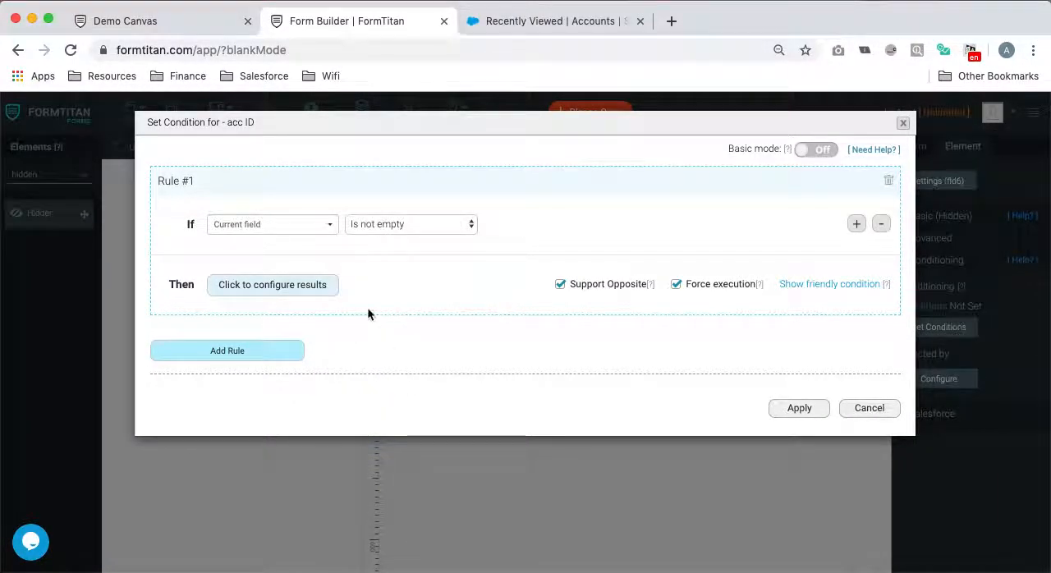
- Make the rule execute the JS window.parent.ftSetValueByID("fld3", window.ftGetValueByID("fld3")); window.FTCloseModal(); and apply the condition
{"action": "left_click", "coordinate": [316, 277]}
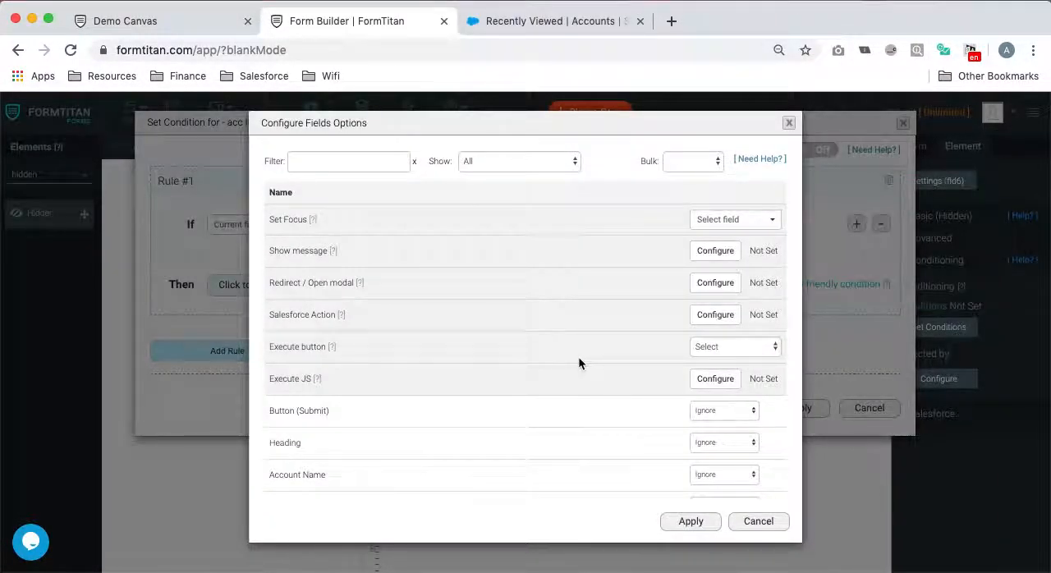
{"action": "left_click", "coordinate": [733, 382]}
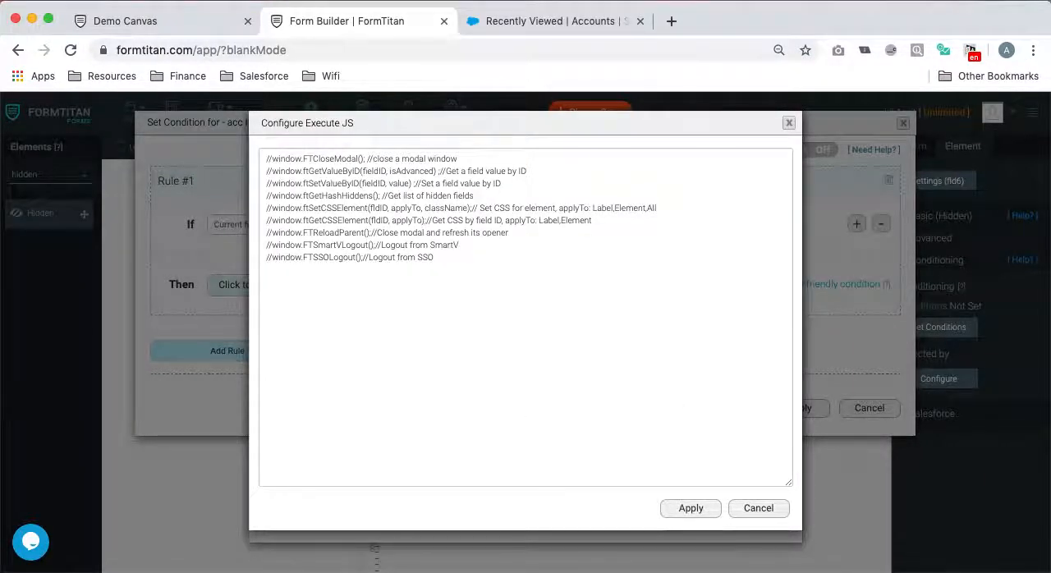
{"action": "key", "text": "super+Tab"}
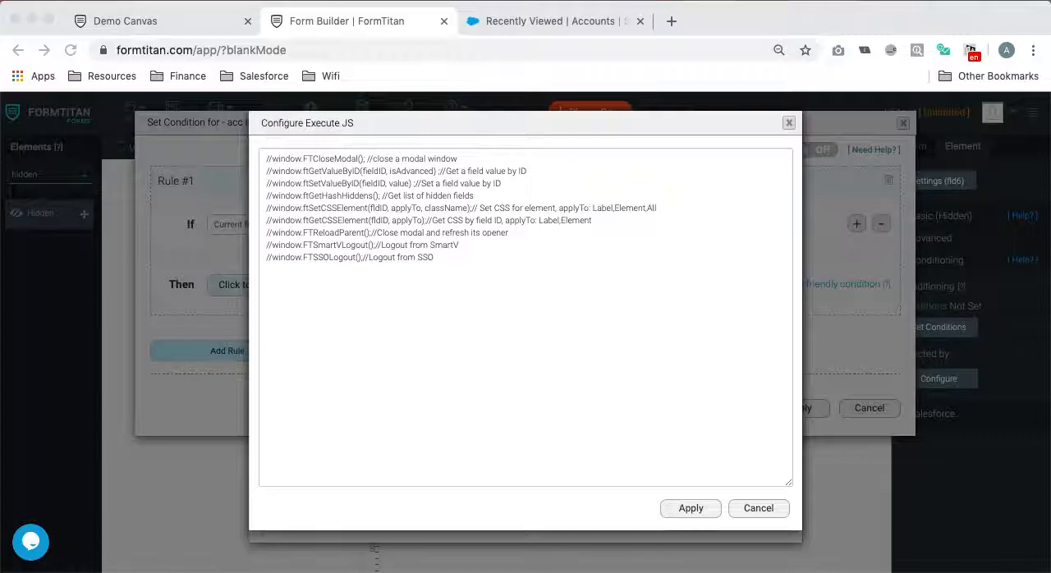
{"action": "key", "text": "super+Tab"}
{"action": "left_click", "coordinate": [530, 274]}
{"action": "type", "text": "window.parent.ftSetValueByID(\"fld3\", window.ftGetValueByID(\"fld3\")); window.FTCloseModal();"}
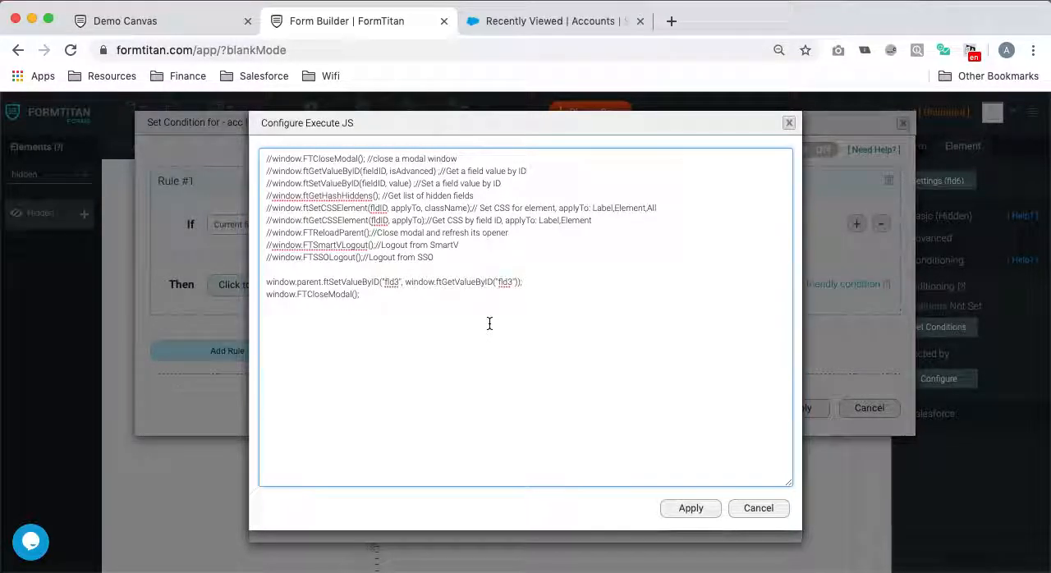
{"action": "left_click", "coordinate": [706, 509]}
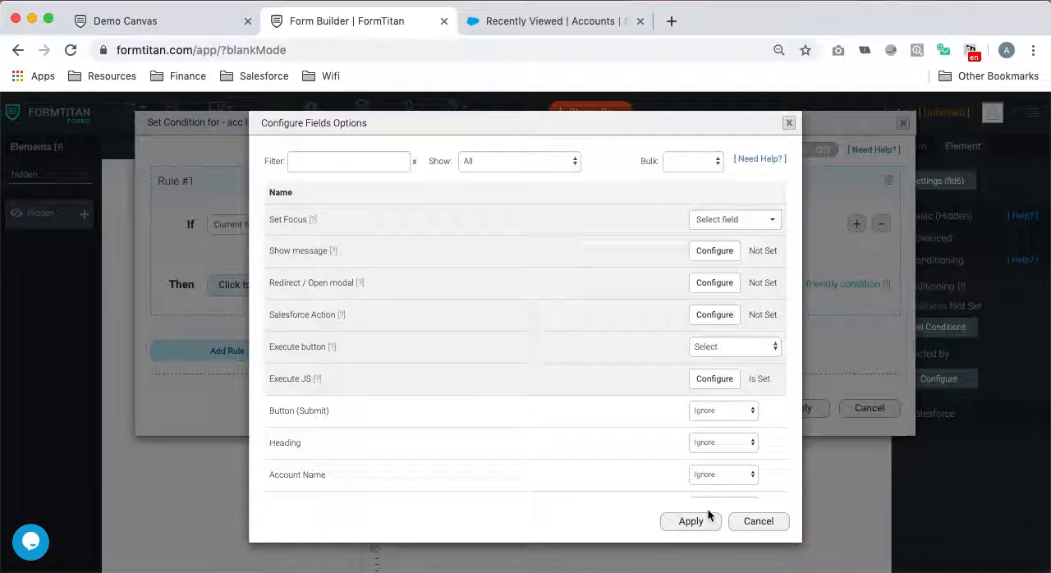
{"action": "left_click", "coordinate": [688, 521]}
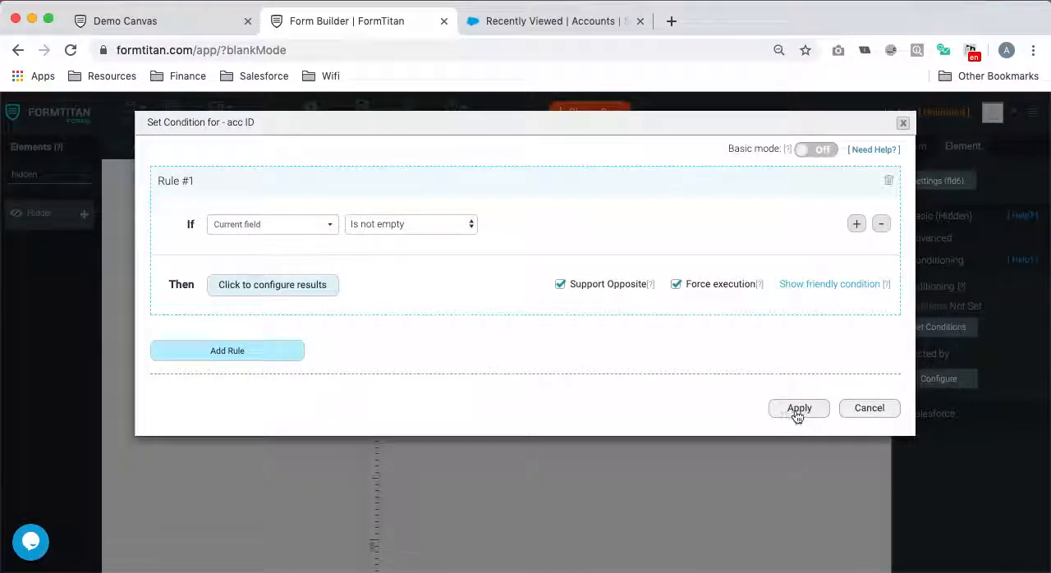
{"action": "left_click", "coordinate": [793, 409]}
- Save the Account Creation form, open its publishing options and select the form URL
{"action": "left_click", "coordinate": [168, 114]}
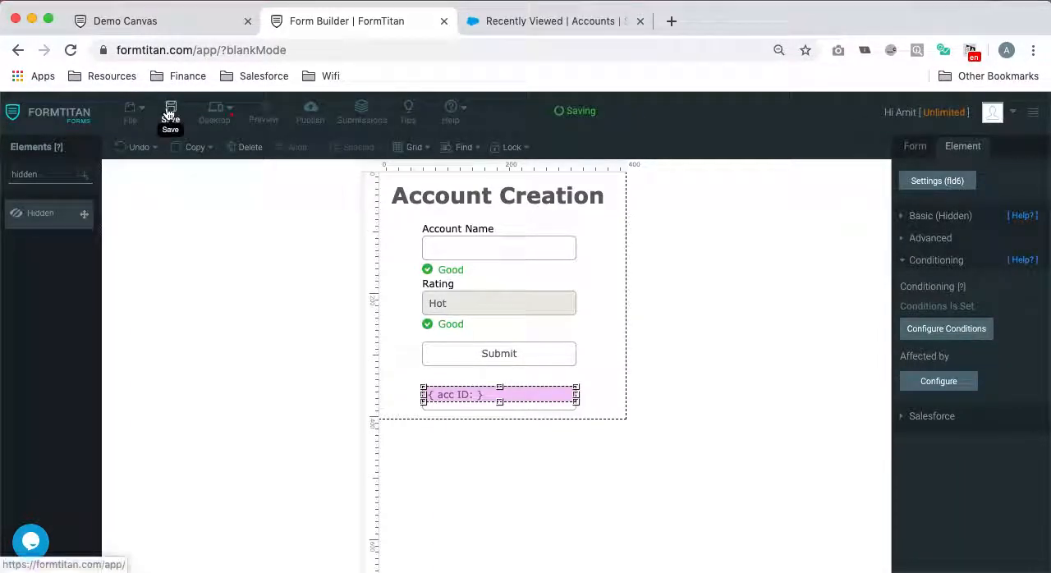
{"action": "left_click", "coordinate": [308, 110]}
{"action": "left_click", "coordinate": [518, 176]}
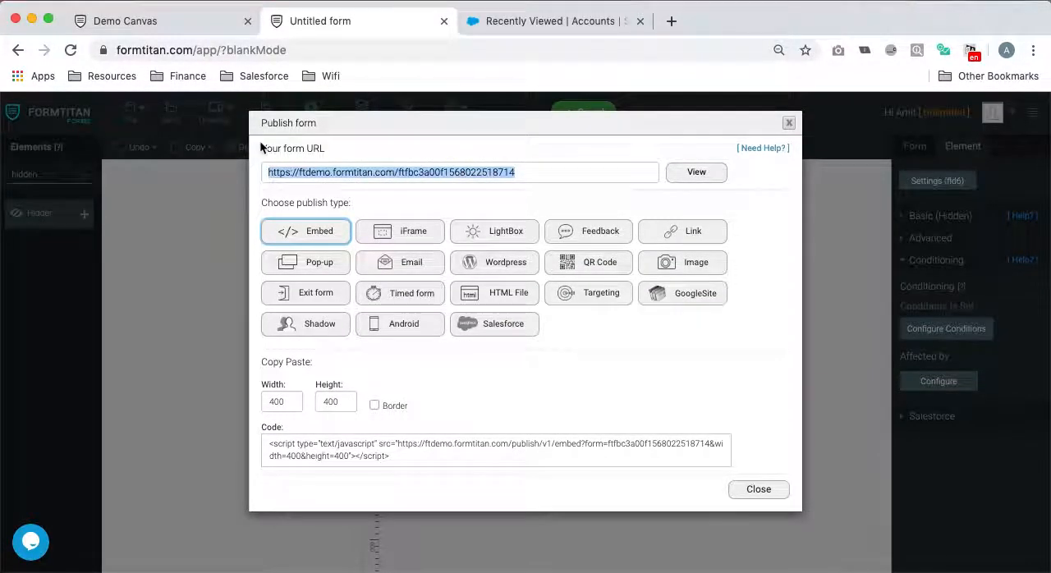
- In the Demo Canvas form, set the redirect URL of the Accounts lookup's Add New Account item to Other with the copied form URL
{"action": "left_click", "coordinate": [177, 22]}
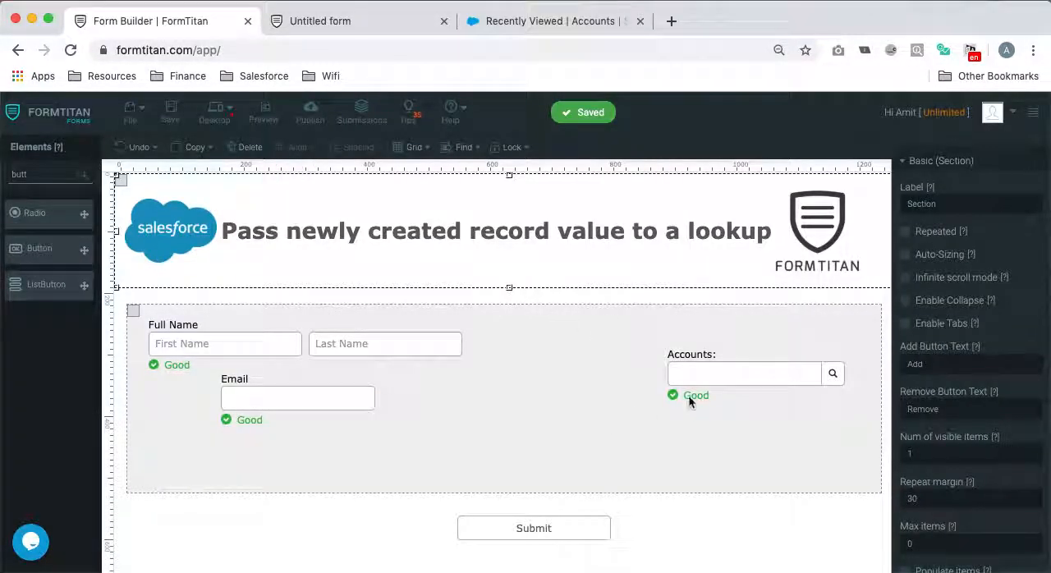
{"action": "left_click", "coordinate": [741, 375]}
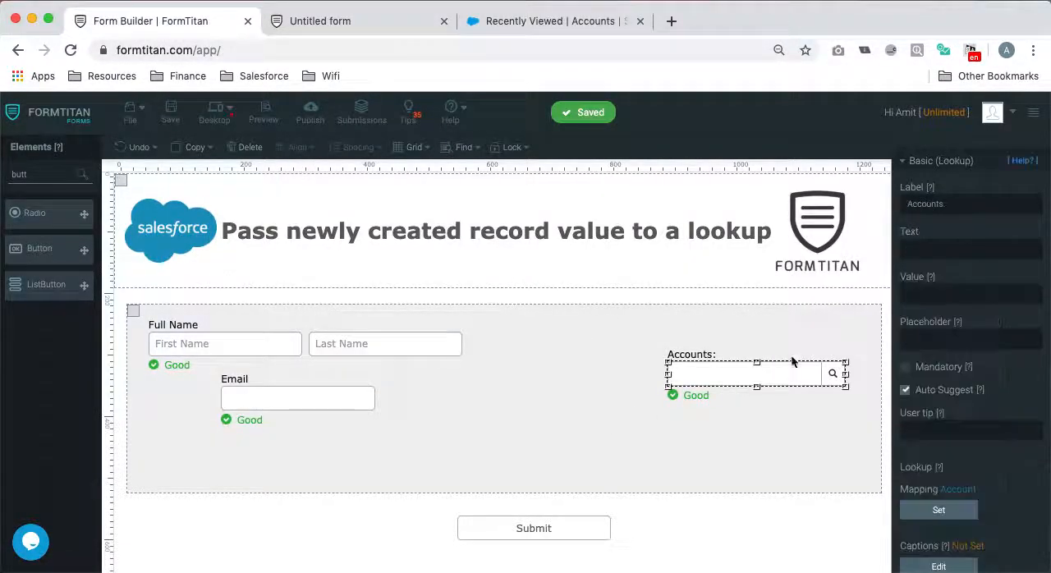
{"action": "left_click", "coordinate": [944, 510]}
{"action": "scroll", "coordinate": [463, 403], "scroll_direction": "down", "scroll_amount": 3}
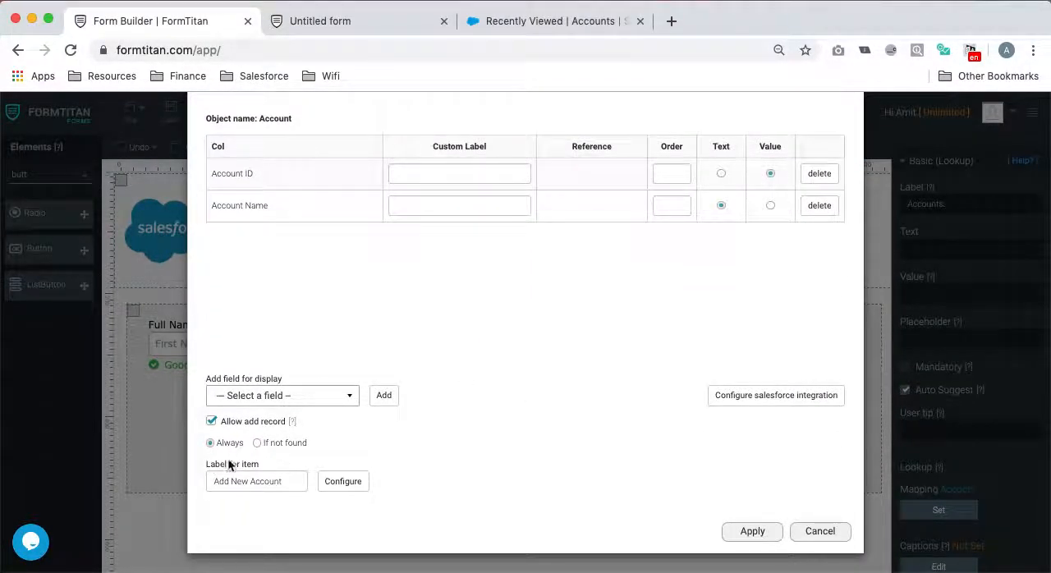
{"action": "left_click", "coordinate": [345, 482]}
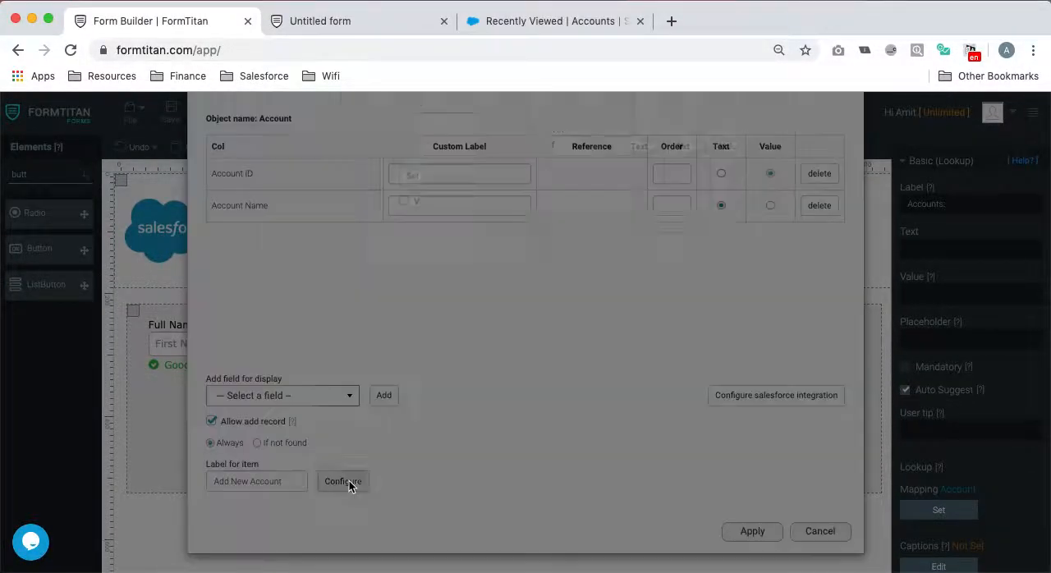
{"action": "left_click", "coordinate": [443, 167]}
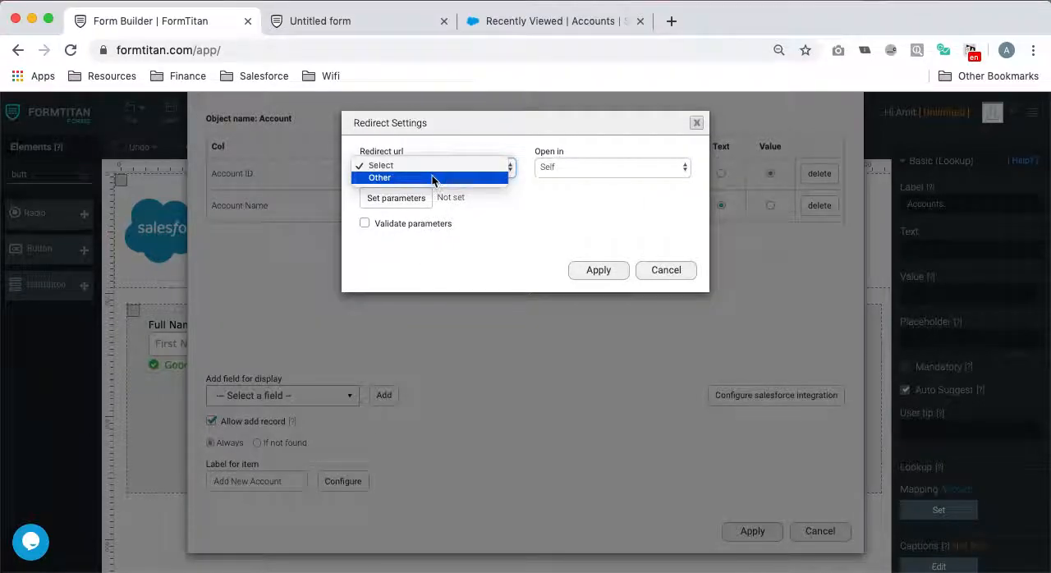
{"action": "left_click", "coordinate": [433, 177]}
{"action": "left_click", "coordinate": [434, 197]}
{"action": "key", "text": "cmd+v"}
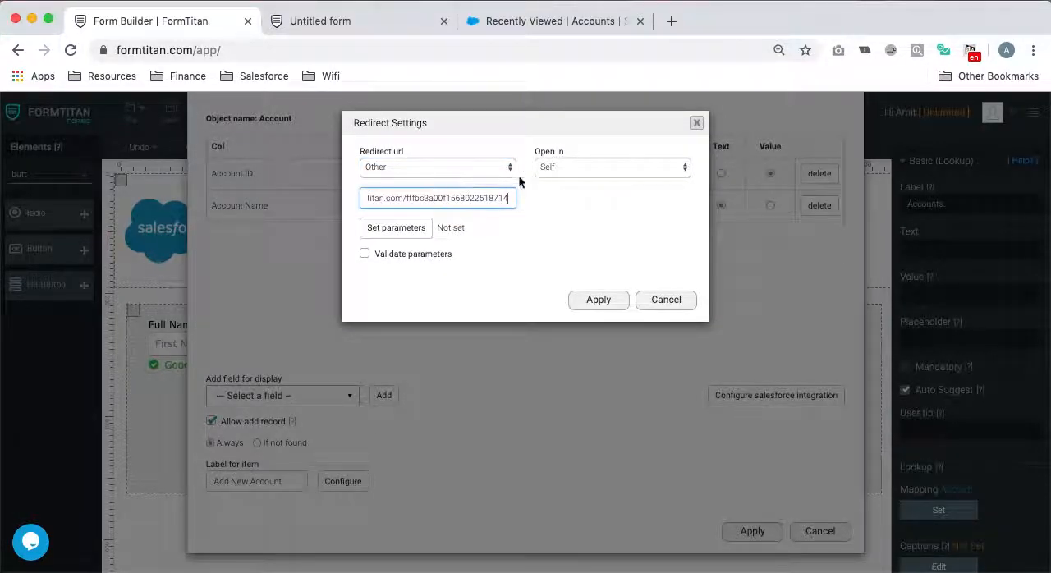
- Make the redirect open in a Modal with width 400 and a height, apply the lookup settings and save the Demo Canvas form
{"action": "left_click", "coordinate": [580, 165]}
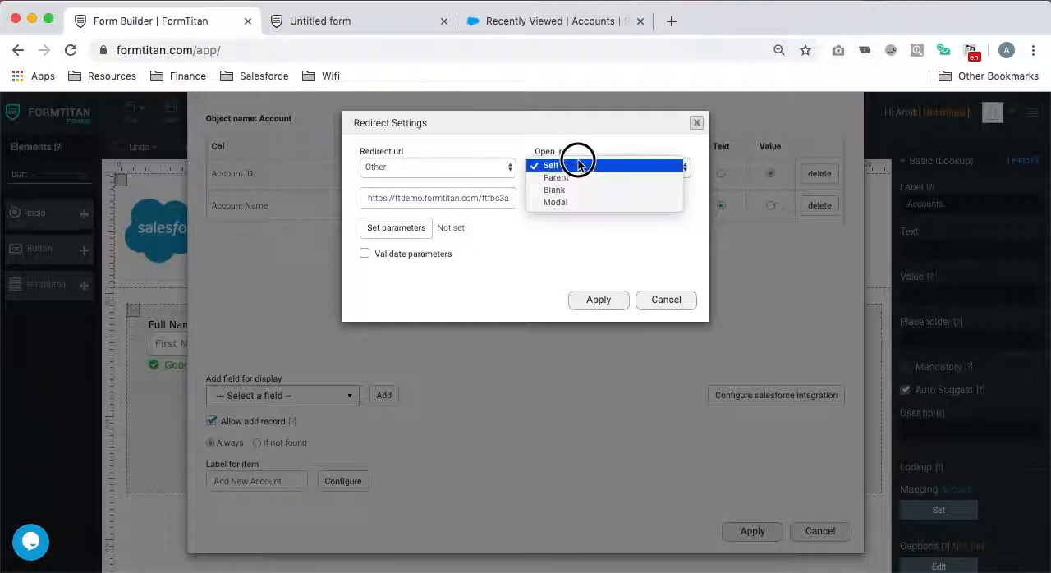
{"action": "left_click", "coordinate": [555, 202]}
{"action": "left_click", "coordinate": [410, 241]}
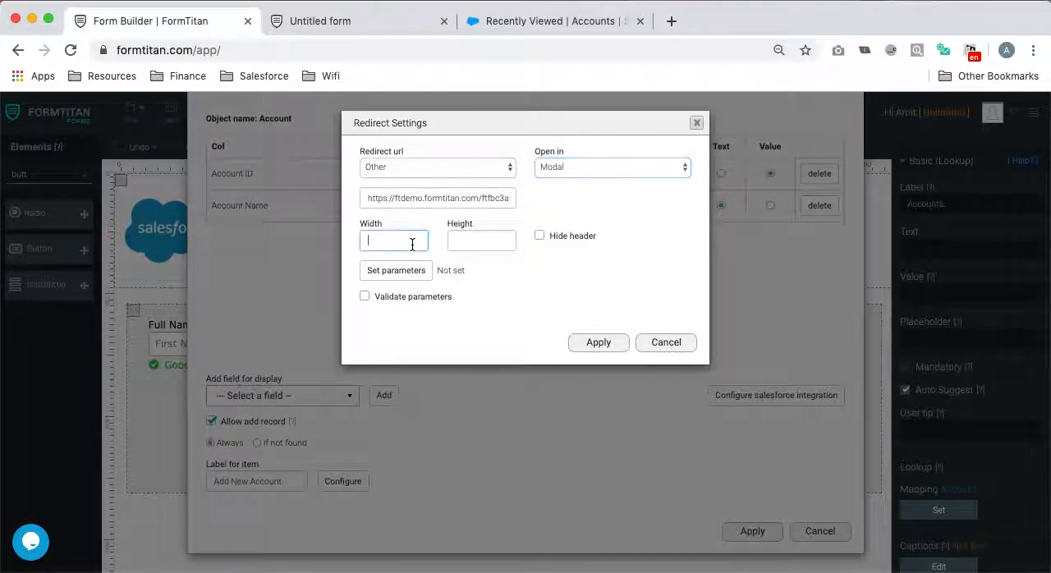
{"action": "type", "text": "400"}
{"action": "key", "text": "Tab"}
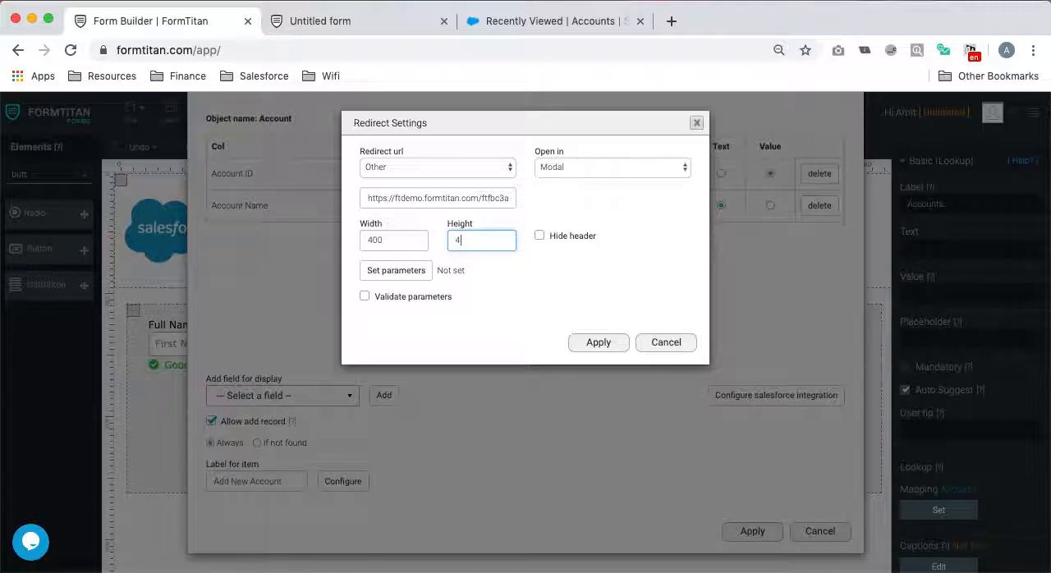
{"action": "left_click", "coordinate": [605, 343]}
{"action": "left_click", "coordinate": [749, 530]}
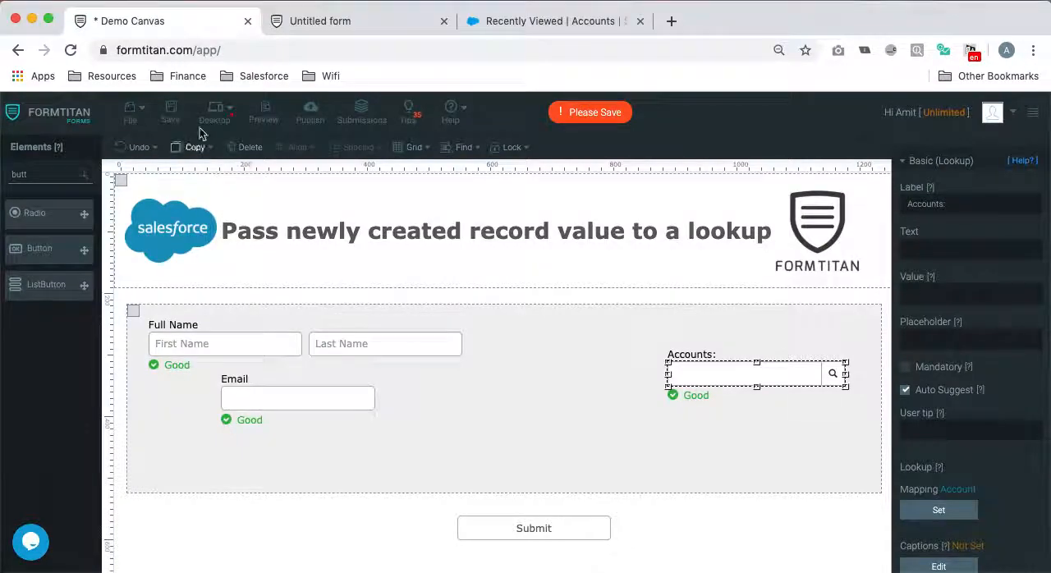
{"action": "left_click", "coordinate": [170, 111]}
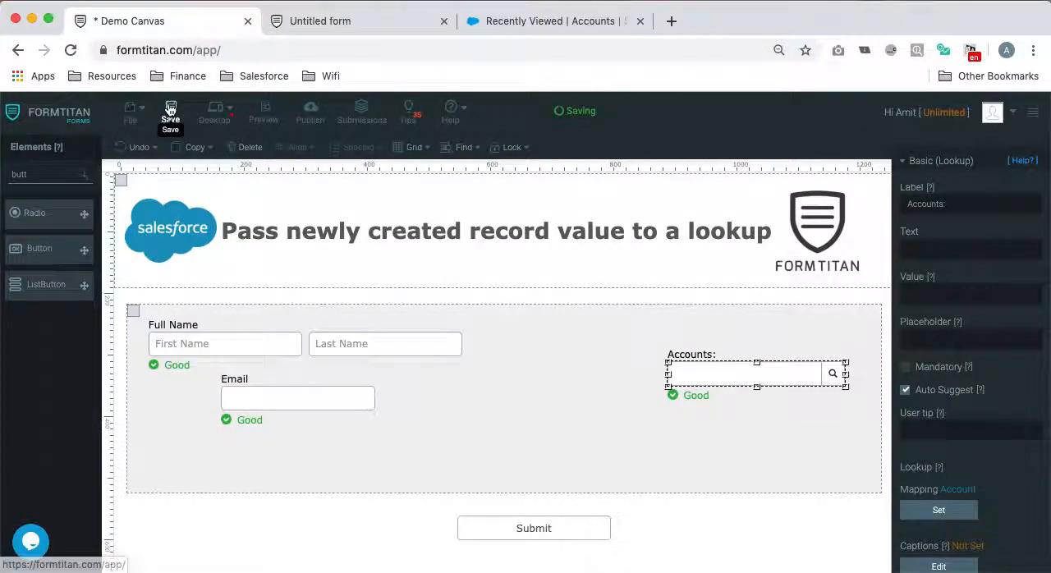
- Close the Account Creation form's publishing options and add a hidden field named Account ID 1 below the Accounts lookup in Demo Canvas
{"action": "left_click", "coordinate": [305, 23]}
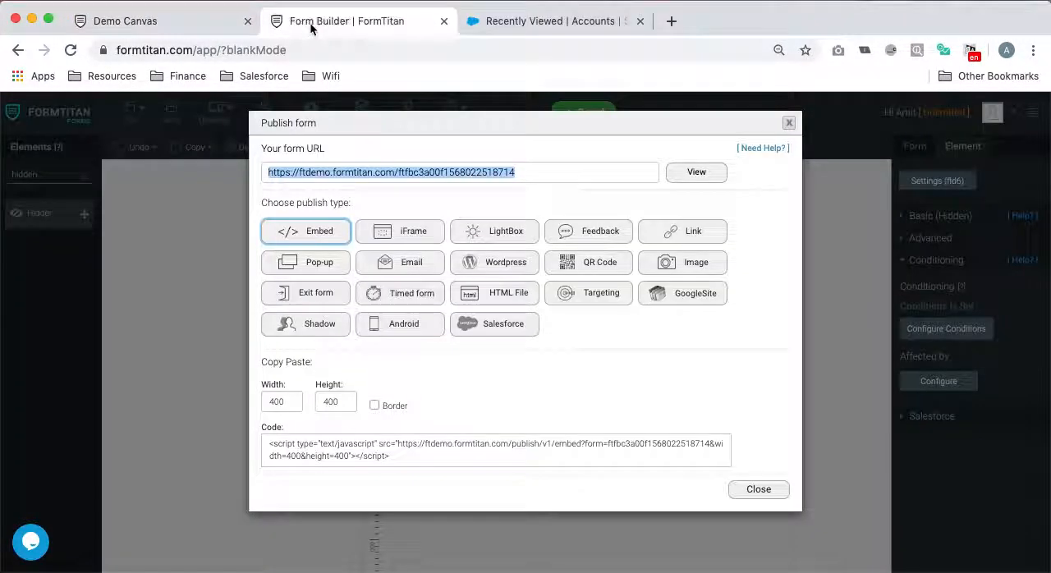
{"action": "left_click", "coordinate": [788, 123]}
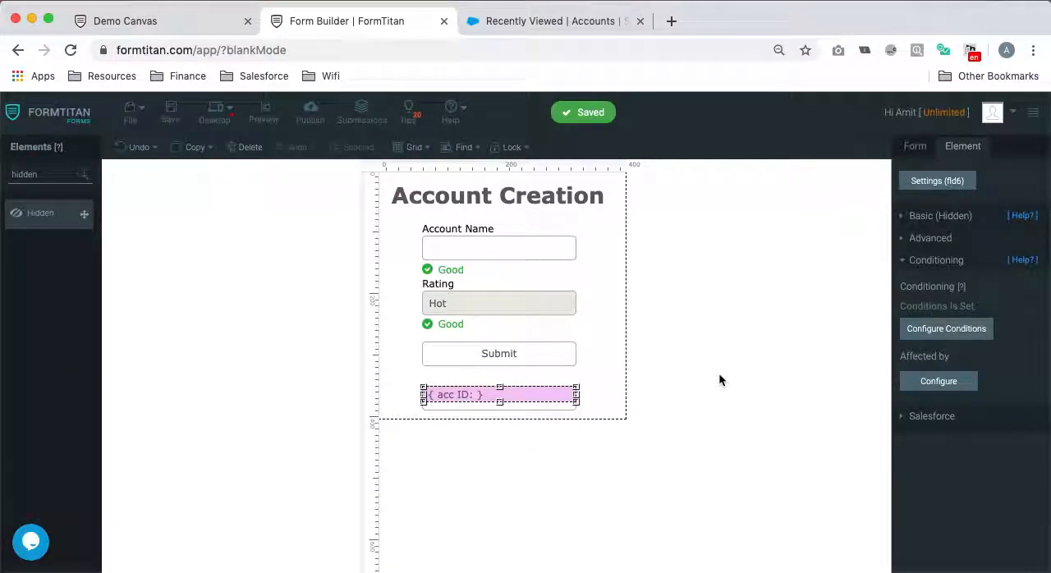
{"action": "left_click", "coordinate": [181, 23]}
{"action": "double_click", "coordinate": [40, 173]}
{"action": "type", "text": "hidde"}
{"action": "left_click_drag", "start_coordinate": [33, 213], "coordinate": [694, 440]}
{"action": "double_click", "coordinate": [945, 258]}
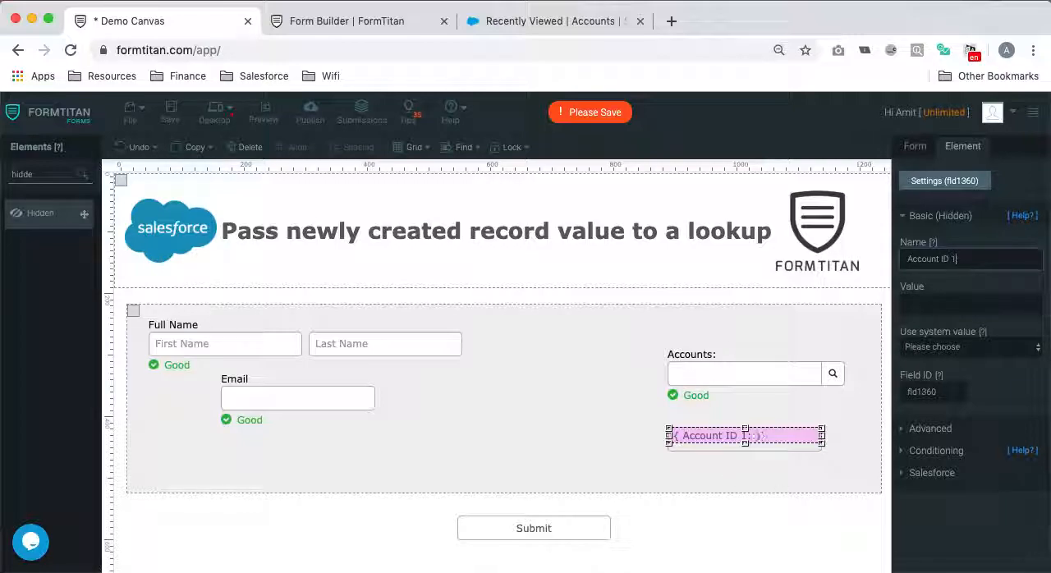
{"action": "left_click", "coordinate": [782, 542]}
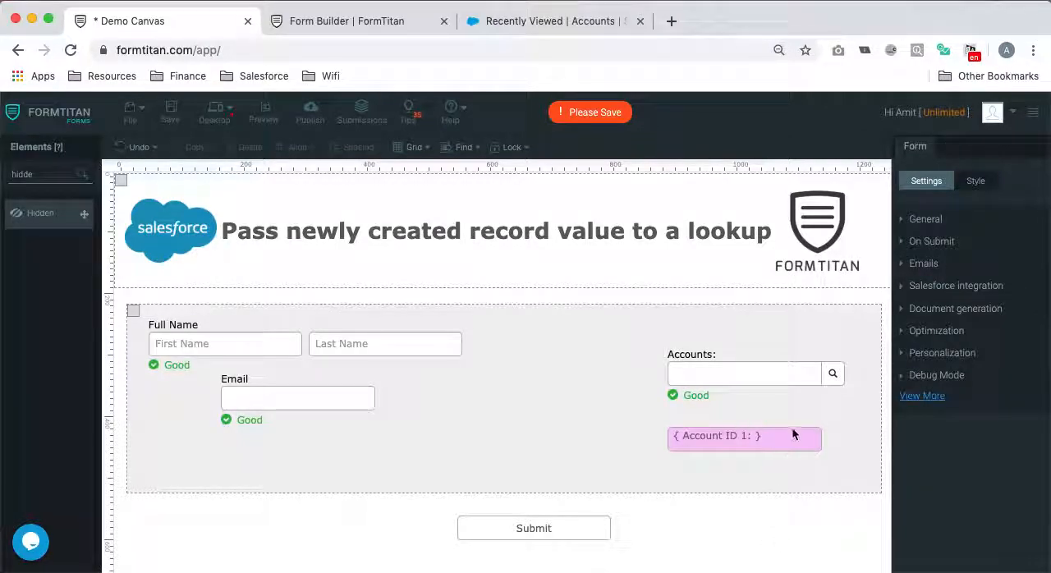
- Check the field IDs of the hidden acc ID field and the hidden Account ID 1 field in their forms
{"action": "left_click", "coordinate": [356, 26]}
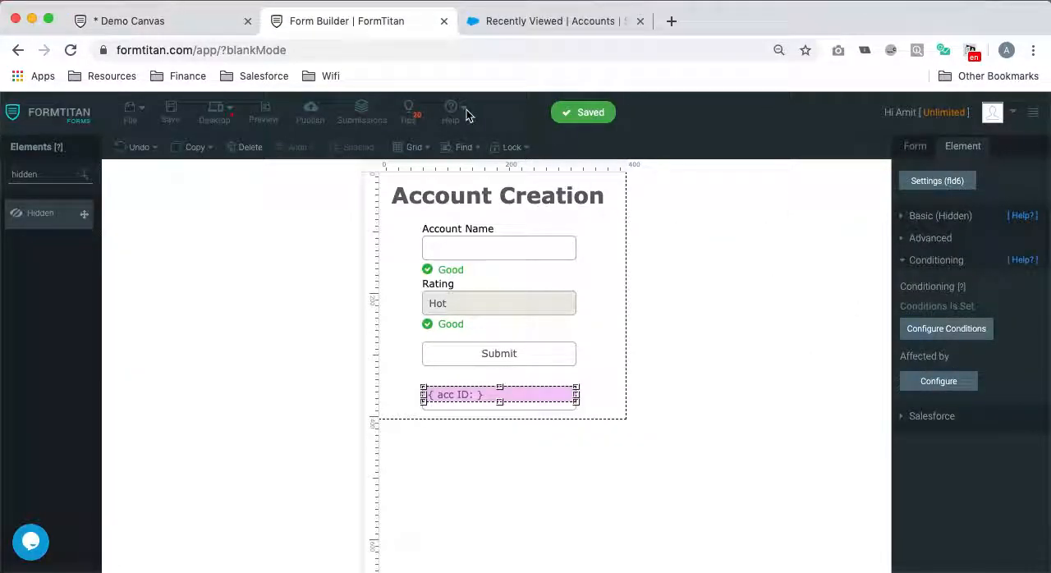
{"action": "left_click", "coordinate": [214, 23]}
{"action": "left_click", "coordinate": [719, 440]}
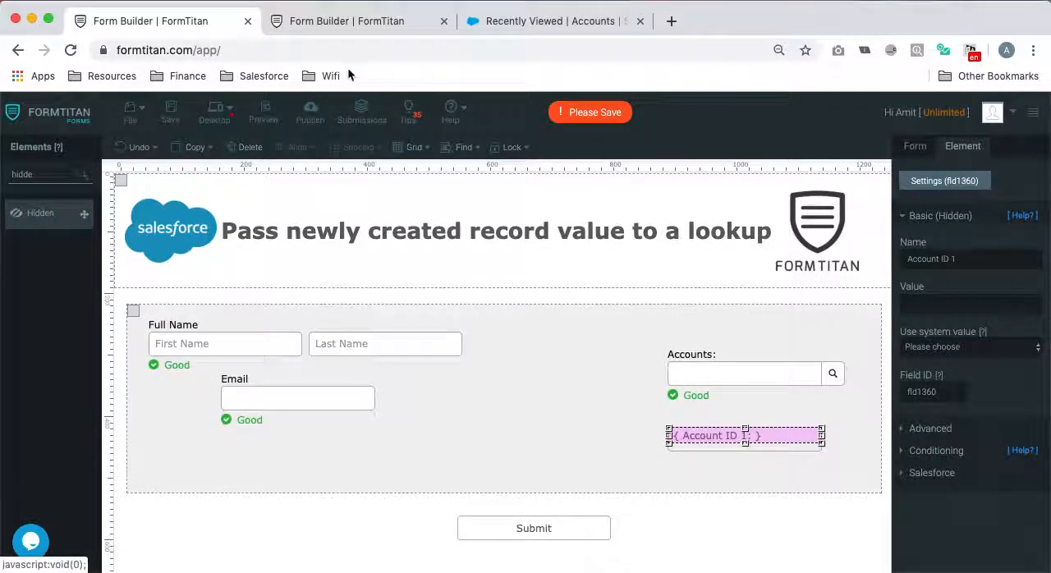
- In the Execute JS of acc ID's condition, make ftGetValueByID read "fld6" and remove the number from ftSetValueByID's field ID
{"action": "left_click", "coordinate": [352, 22]}
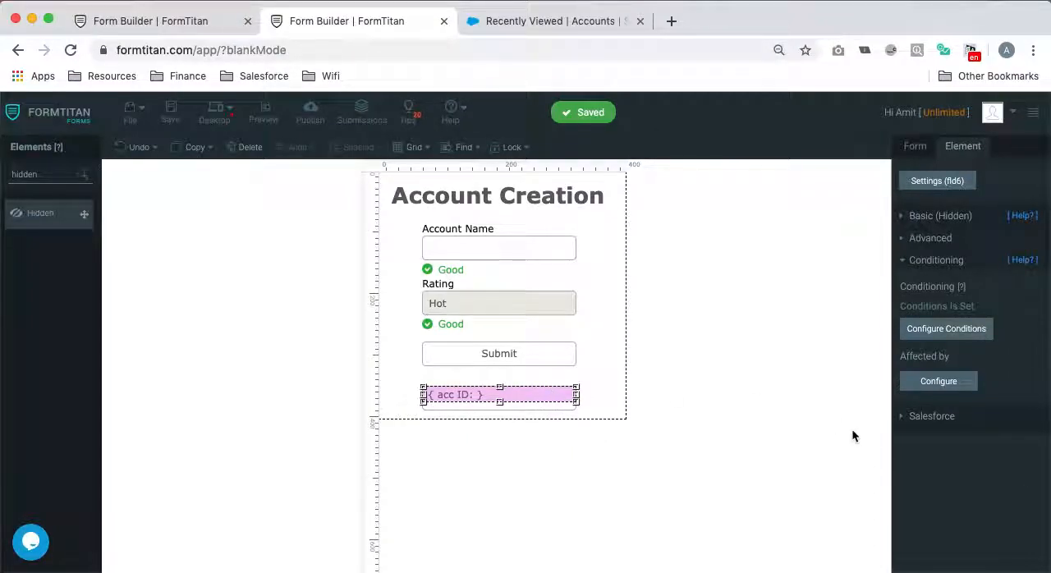
{"action": "left_click", "coordinate": [953, 331]}
{"action": "left_click", "coordinate": [296, 285]}
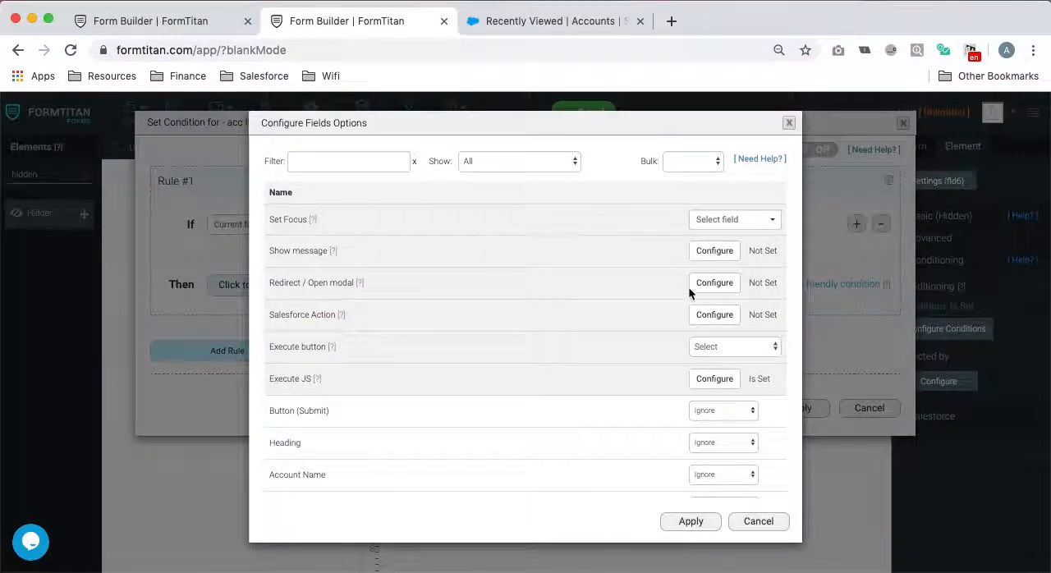
{"action": "left_click", "coordinate": [729, 378]}
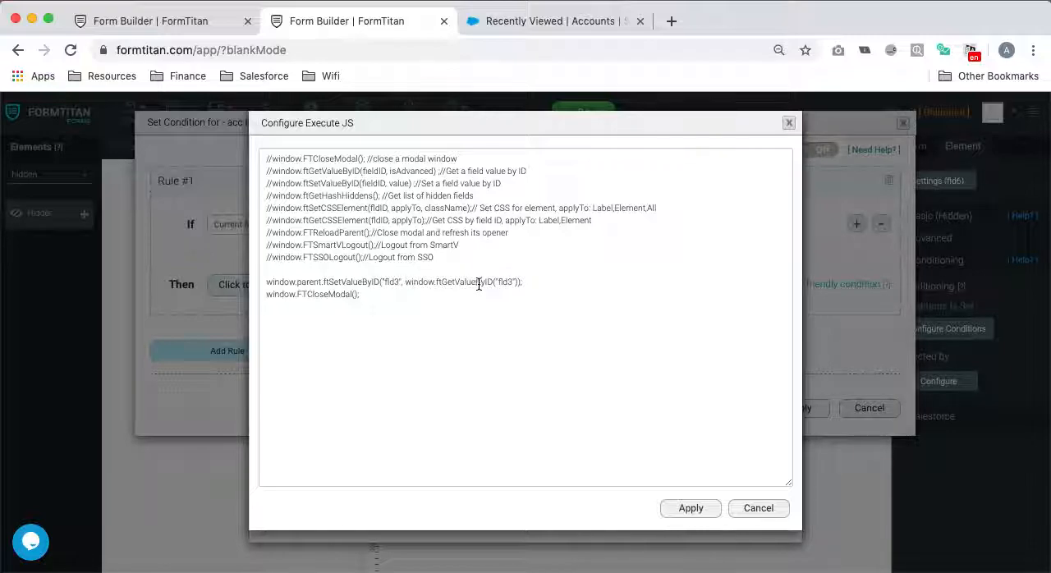
{"action": "left_click", "coordinate": [398, 282]}
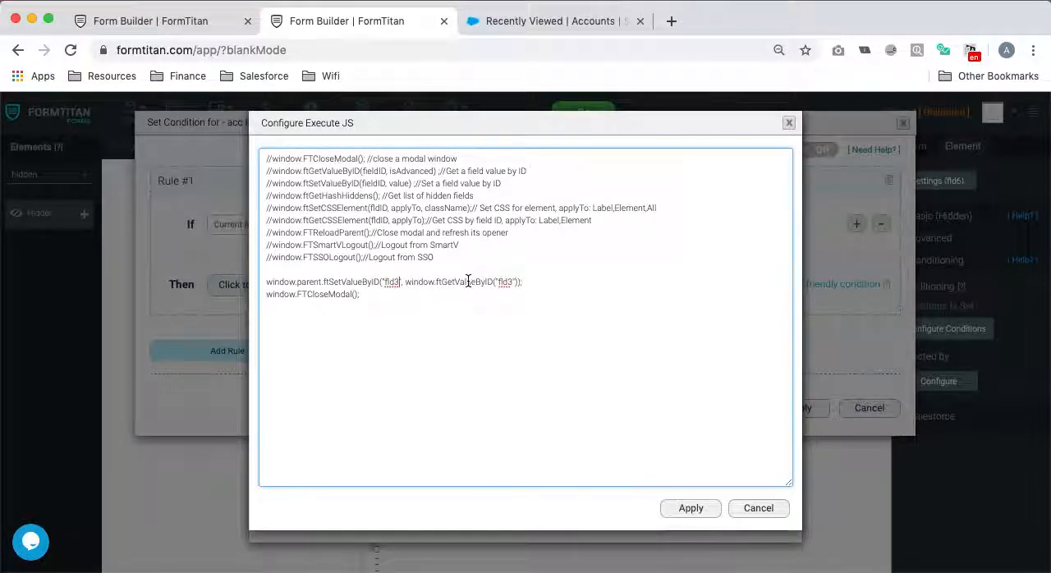
{"action": "type", "text": "\""}
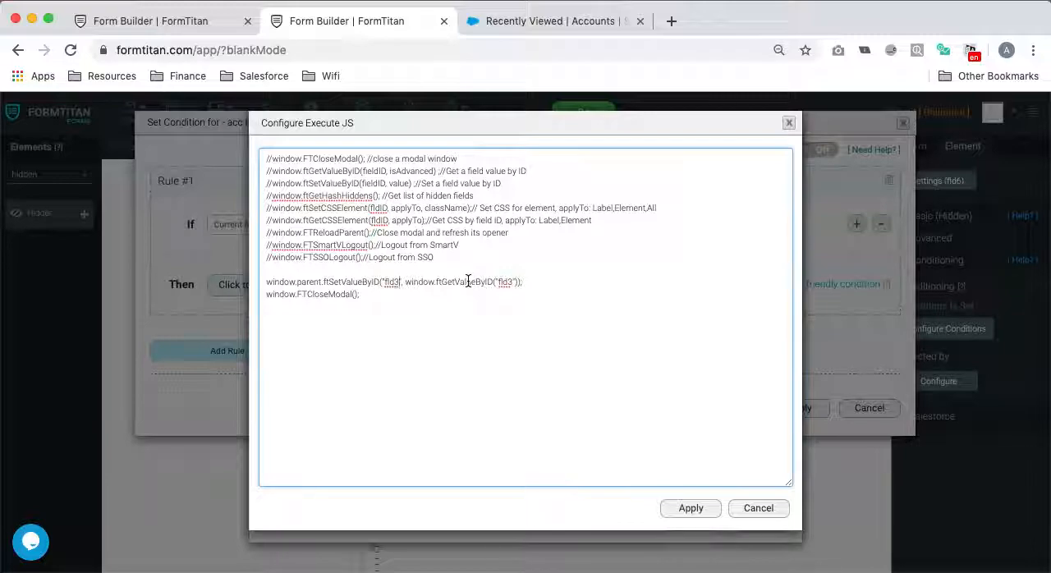
{"action": "key", "text": "BackSpace"}
{"action": "type", "text": "6"}
{"action": "key", "text": "BackSpace"}
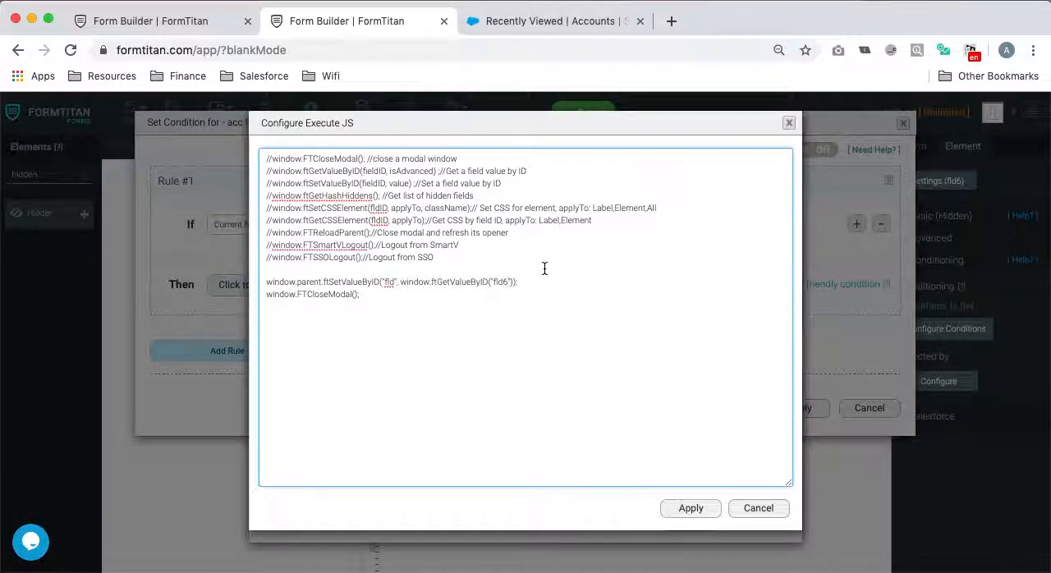
- Complete the ftSetValueByID target as "fld1360", matching Account ID 1, apply the condition and save the Account Creation form
{"action": "left_click", "coordinate": [394, 283]}
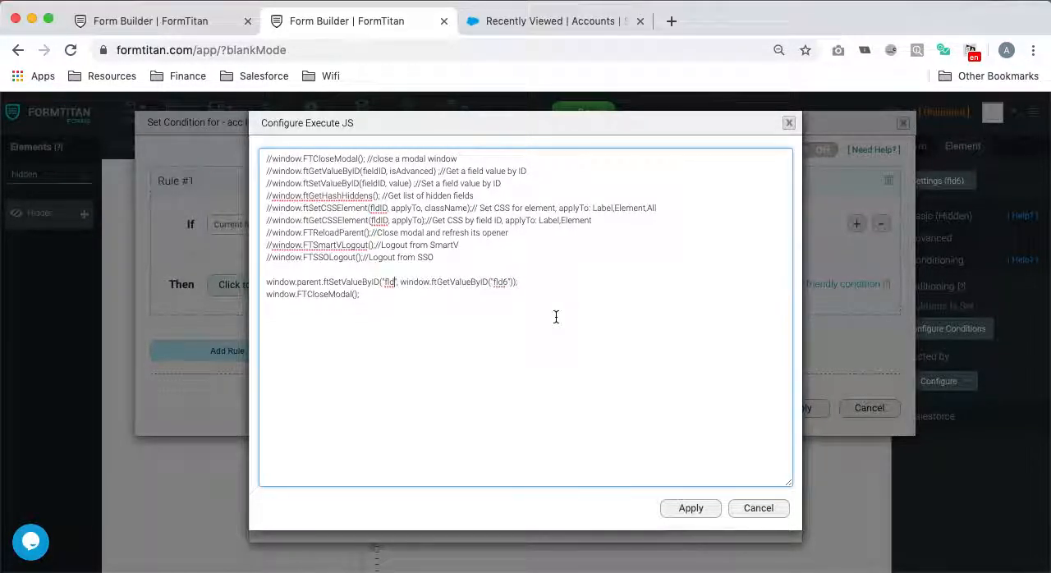
{"action": "left_click", "coordinate": [168, 20]}
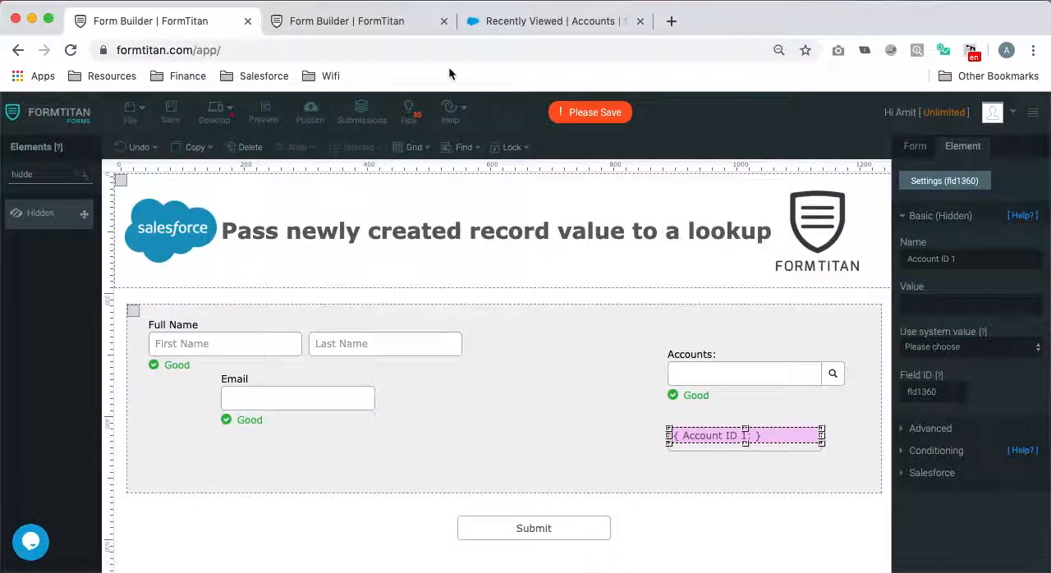
{"action": "left_click", "coordinate": [355, 26]}
{"action": "type", "text": "1360\", window.ftGetValueByID(\"fld6\"));"}
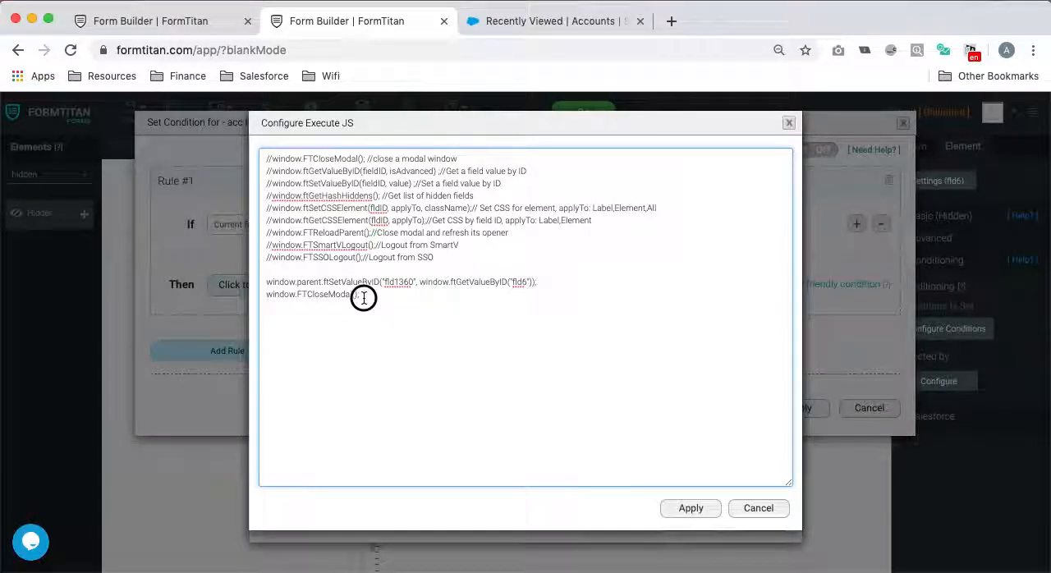
{"action": "left_click", "coordinate": [678, 510]}
{"action": "scroll", "coordinate": [701, 481], "scroll_direction": "down", "scroll_amount": 2}
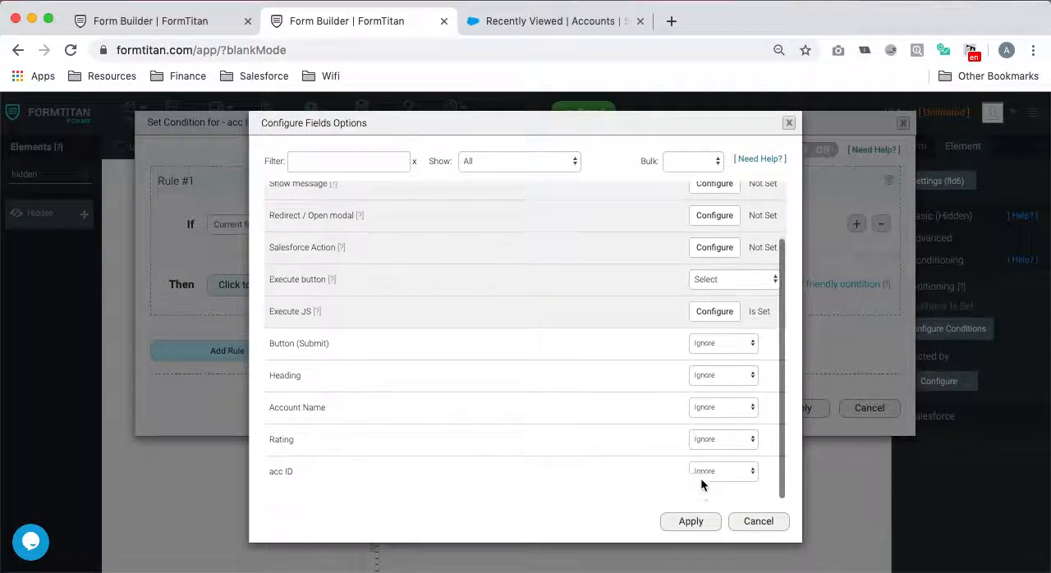
{"action": "left_click", "coordinate": [692, 522]}
{"action": "left_click", "coordinate": [793, 416]}
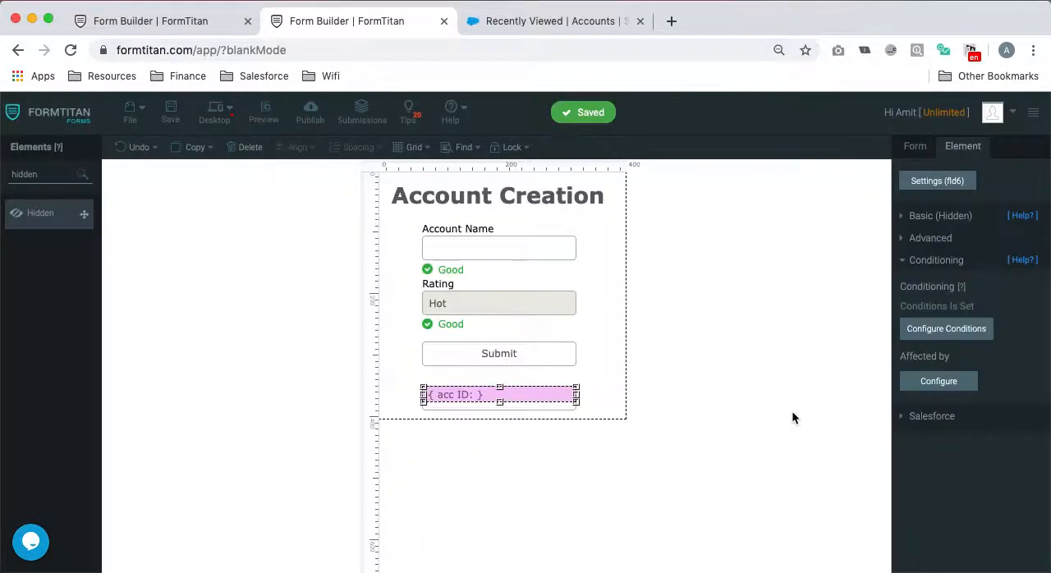
{"action": "left_click", "coordinate": [173, 117]}
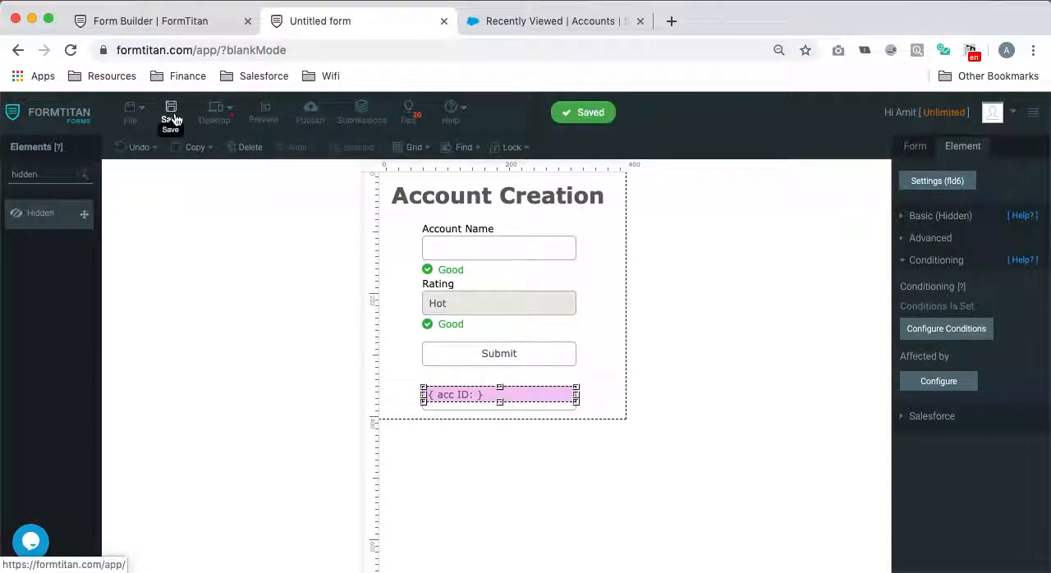
- Delete the Account object commented get lookup from Demo Canvas's Get From Salesforce integration
{"action": "left_click", "coordinate": [175, 25]}
{"action": "left_click", "coordinate": [724, 471]}
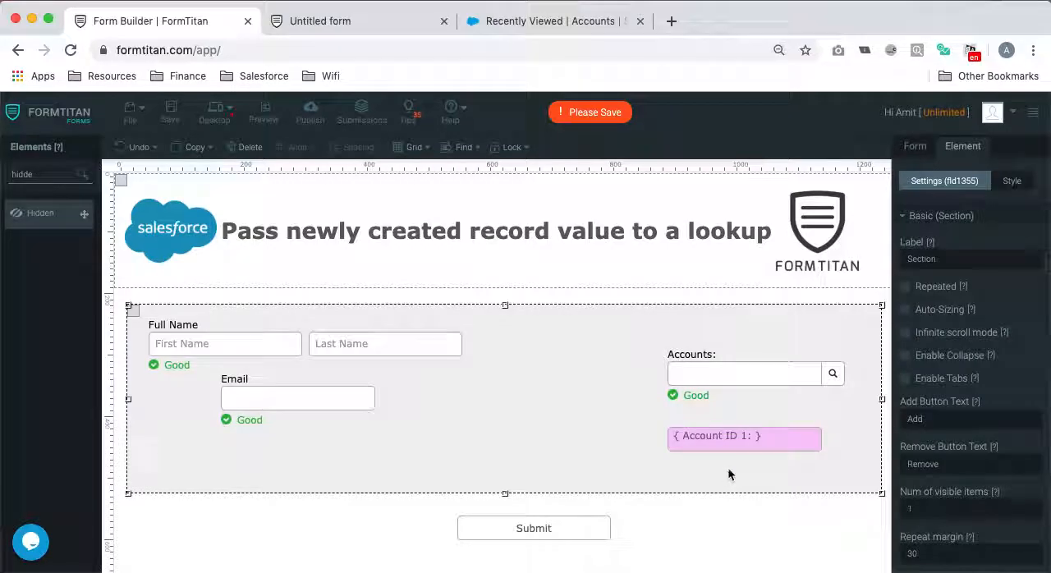
{"action": "left_click", "coordinate": [909, 147]}
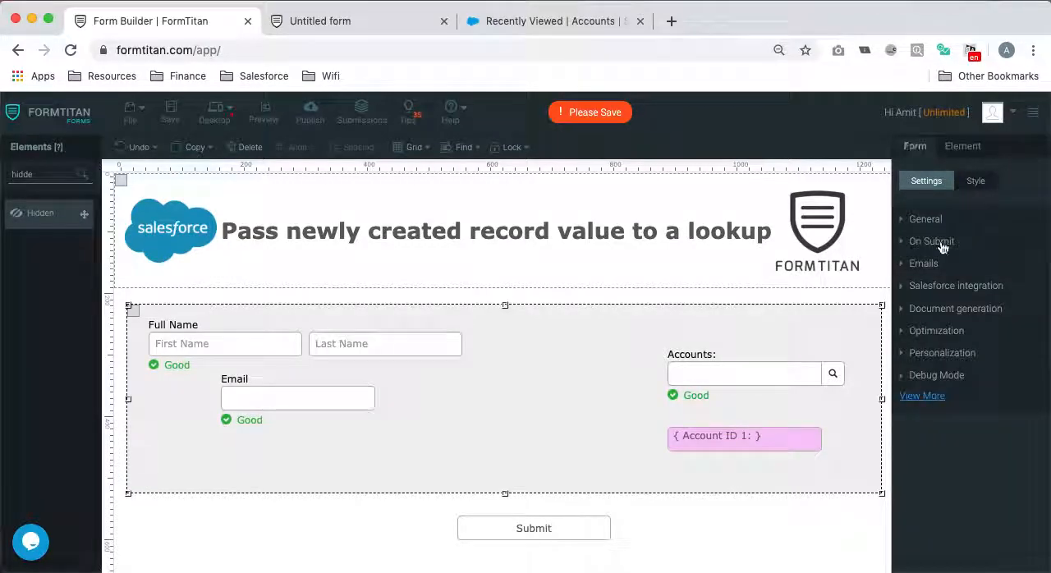
{"action": "left_click", "coordinate": [948, 285]}
{"action": "left_click", "coordinate": [929, 399]}
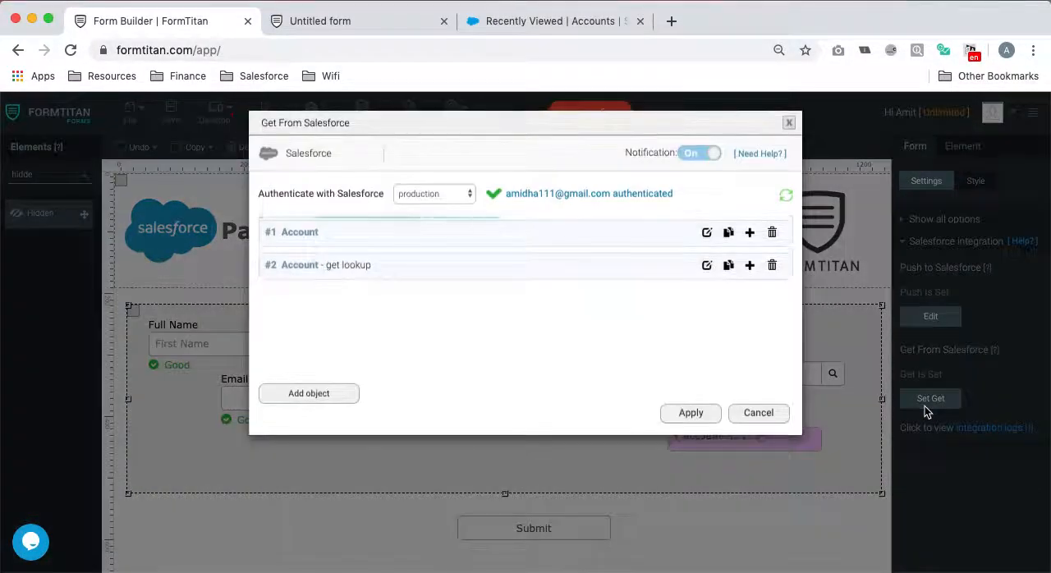
{"action": "left_click", "coordinate": [772, 266]}
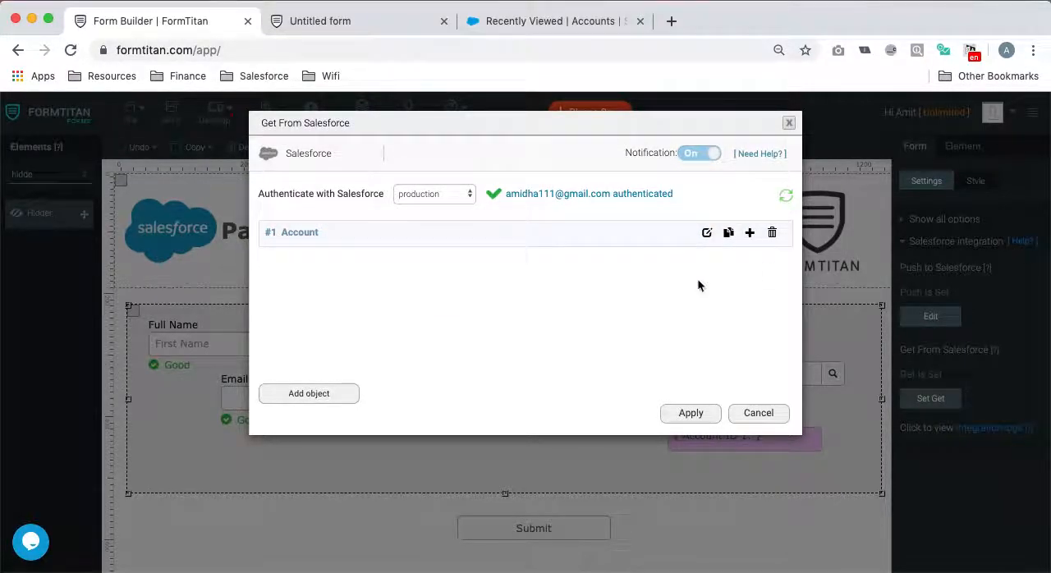
- Add an Account object with the comment "get lookup" to the Get From Salesforce integration
{"action": "left_click", "coordinate": [308, 394]}
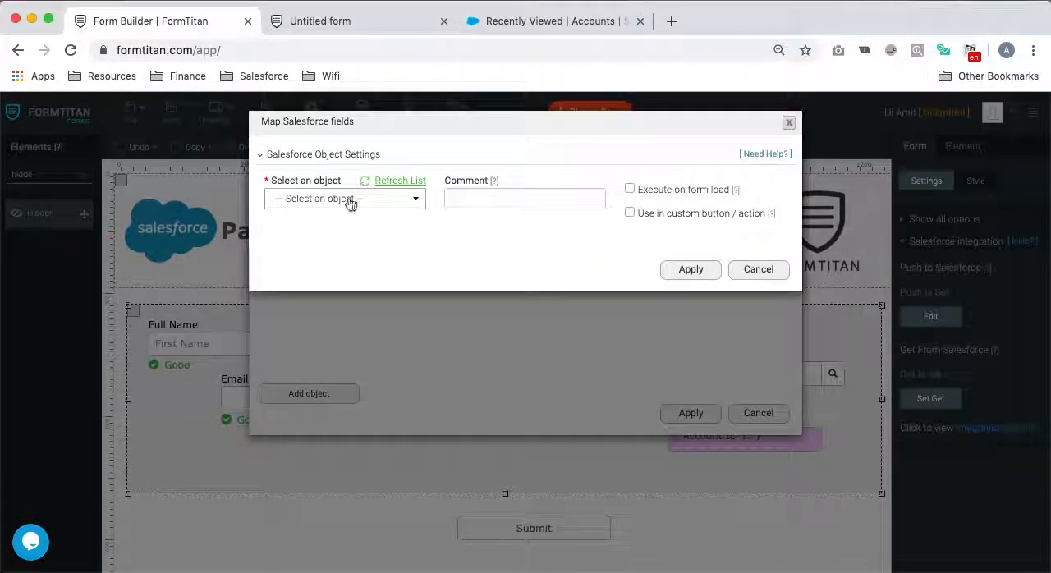
{"action": "left_click", "coordinate": [351, 202]}
{"action": "left_click", "coordinate": [322, 255]}
{"action": "left_click", "coordinate": [520, 198]}
{"action": "type", "text": "get look"}
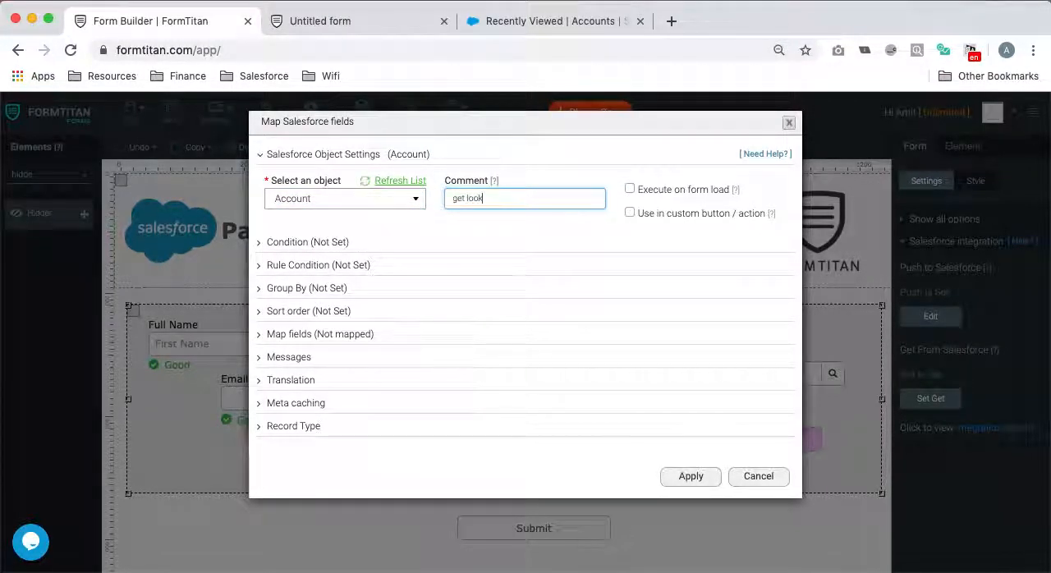
- Set a condition on the get lookup object comparing Account ID with a form field, and apply it
{"action": "left_click", "coordinate": [336, 242]}
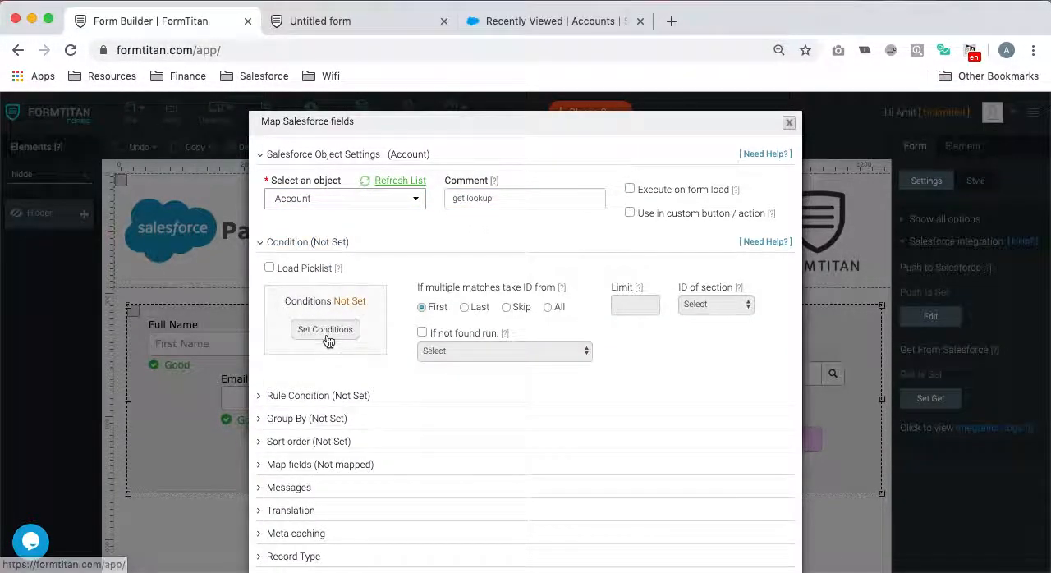
{"action": "left_click", "coordinate": [335, 330]}
{"action": "left_click", "coordinate": [349, 156]}
{"action": "left_click", "coordinate": [345, 261]}
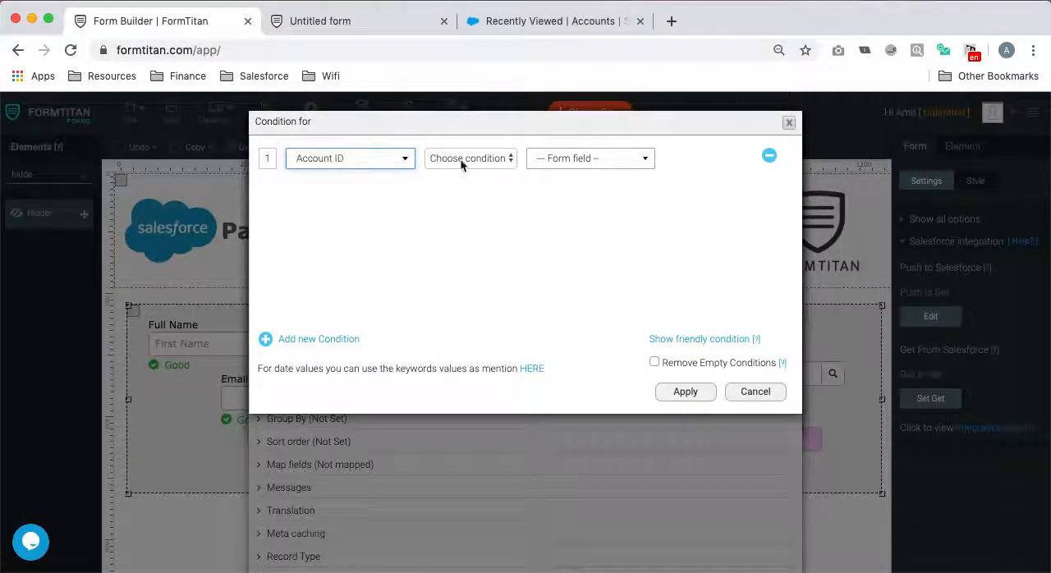
{"action": "left_click", "coordinate": [483, 156]}
{"action": "left_click", "coordinate": [448, 172]}
{"action": "left_click", "coordinate": [570, 161]}
{"action": "left_click", "coordinate": [576, 245]}
{"action": "left_click", "coordinate": [682, 392]}
- Map the Accounts lookup's Text to Account Name and its Value to Account ID, finish the integration and save the form
{"action": "left_click", "coordinate": [344, 465]}
{"action": "left_click", "coordinate": [324, 528]}
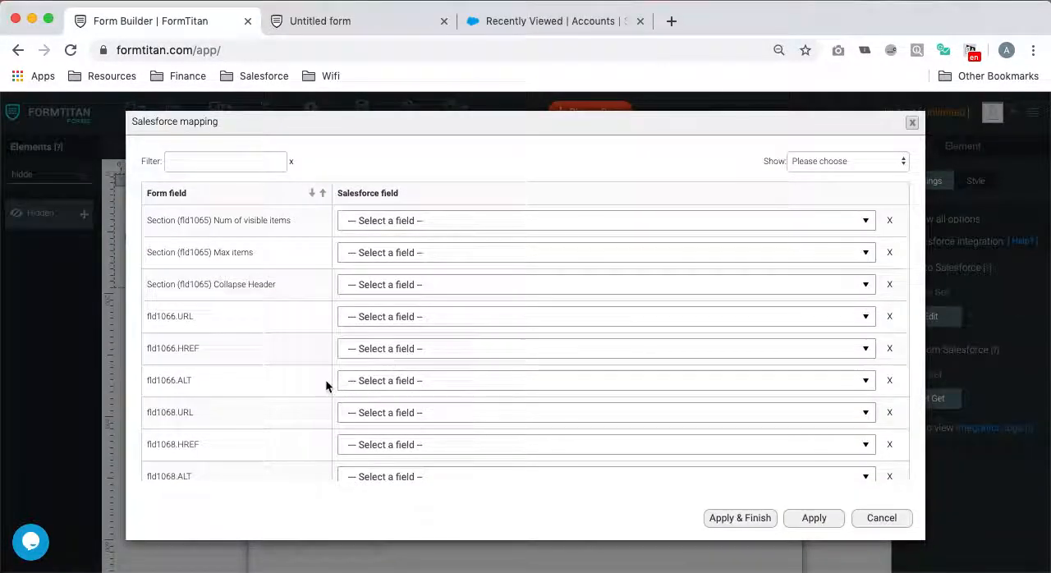
{"action": "scroll", "coordinate": [325, 379], "scroll_direction": "down", "scroll_amount": 3}
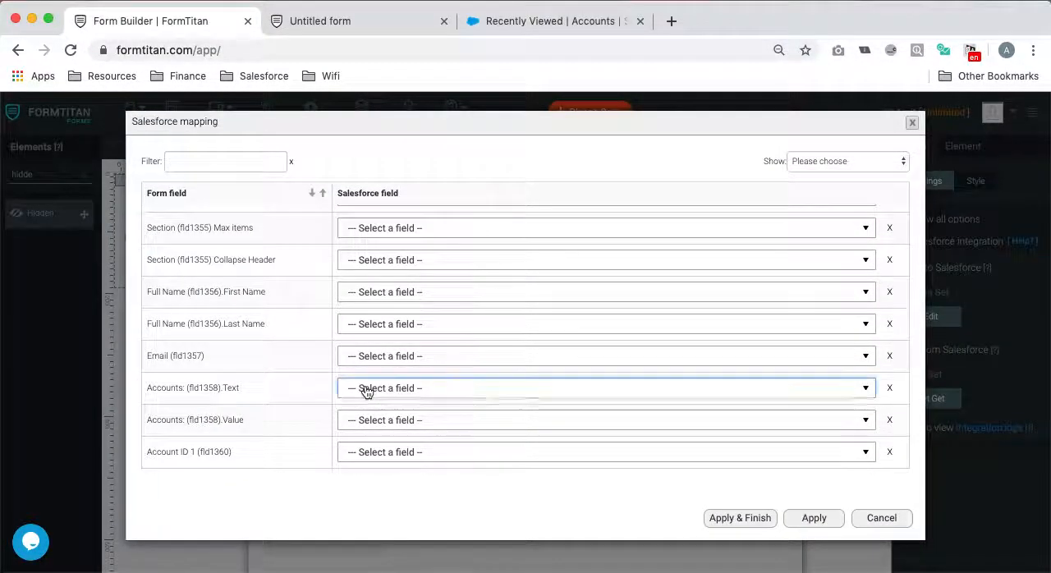
{"action": "left_click", "coordinate": [365, 389]}
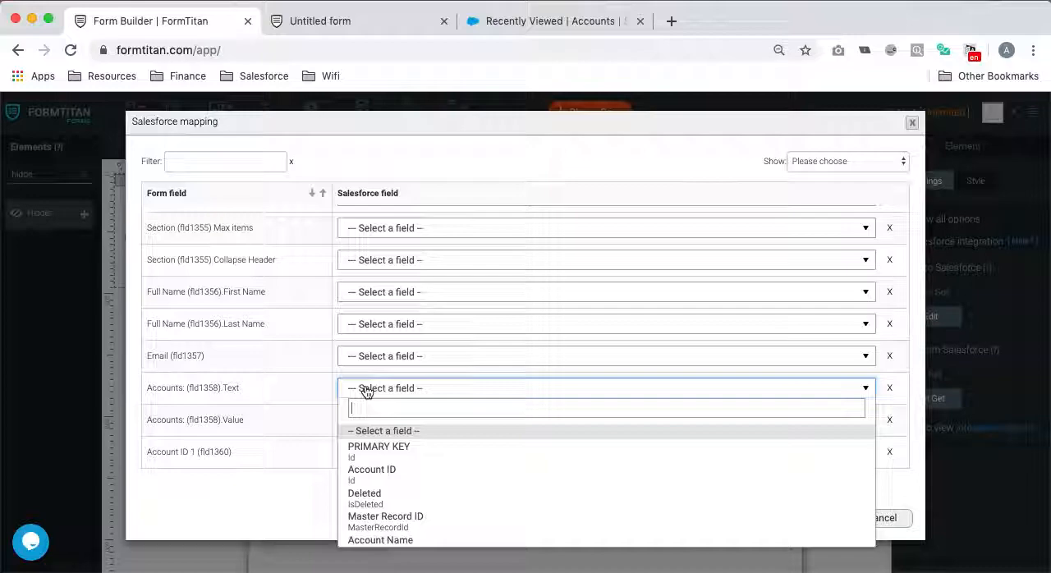
{"action": "left_click", "coordinate": [387, 539]}
{"action": "left_click", "coordinate": [412, 421]}
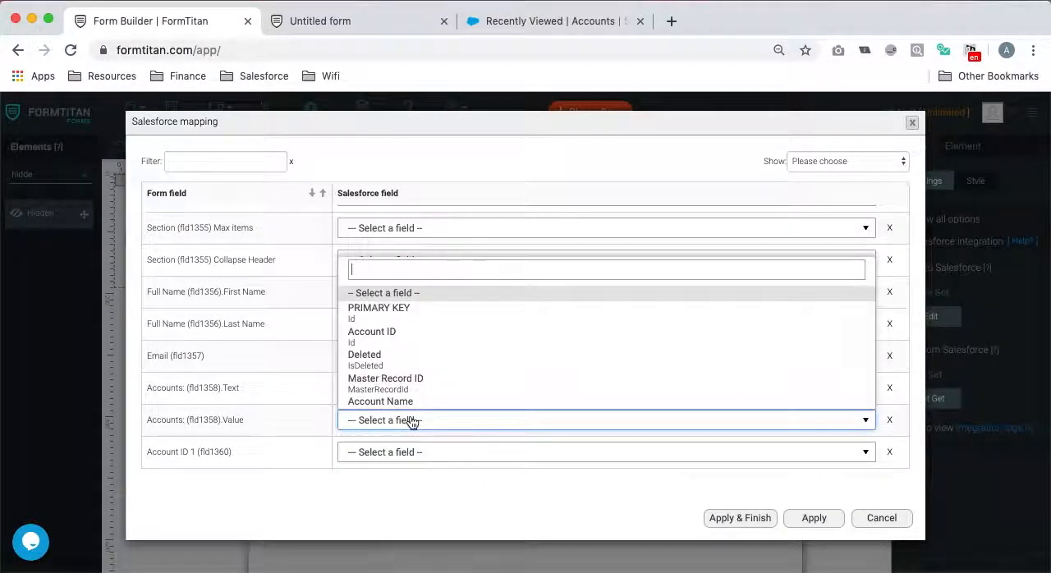
{"action": "left_click", "coordinate": [426, 330]}
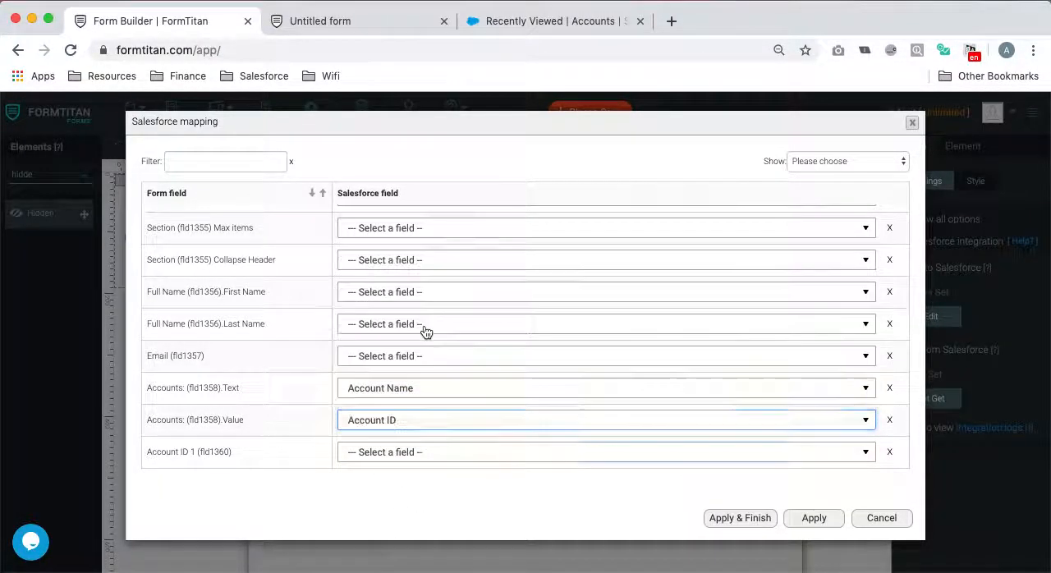
{"action": "left_click", "coordinate": [762, 518]}
{"action": "left_click", "coordinate": [172, 109]}
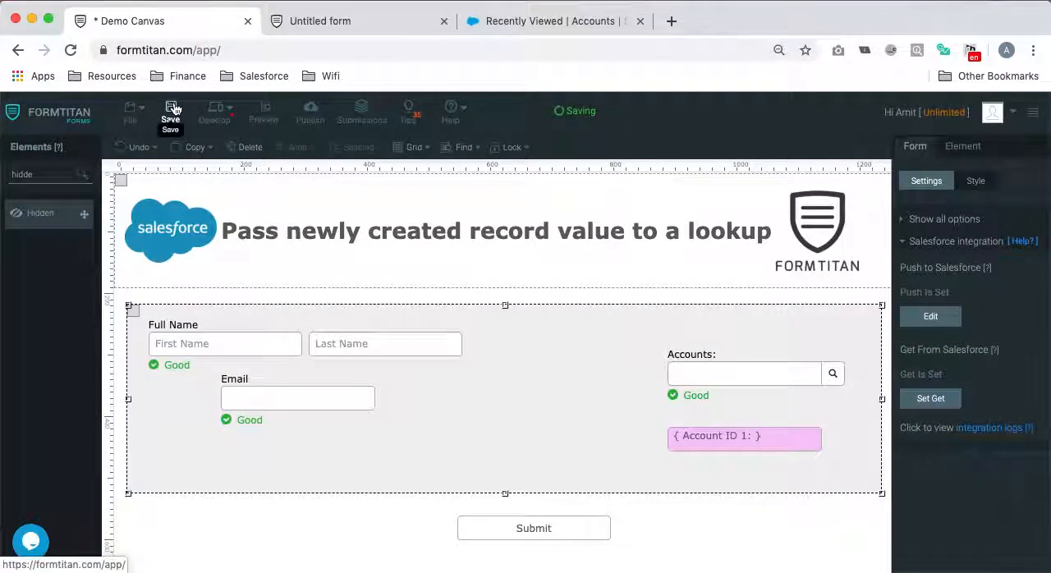
- Preview Demo Canvas, search the Accounts lookup for "hello" and open the form for adding a new account
{"action": "left_click", "coordinate": [265, 111]}
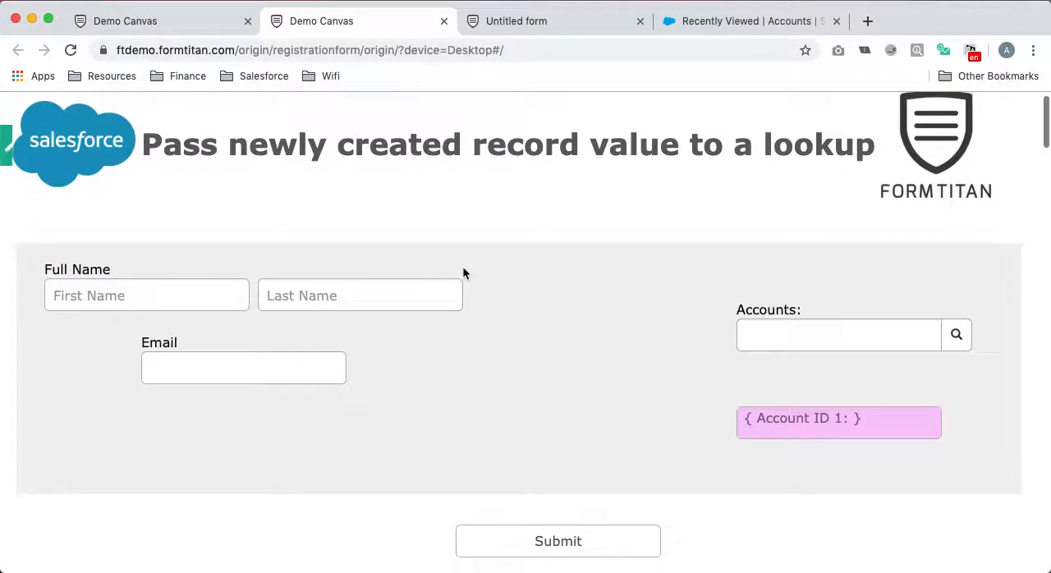
{"action": "scroll", "coordinate": [462, 273], "scroll_direction": "down", "scroll_amount": 1}
{"action": "left_click", "coordinate": [773, 322]}
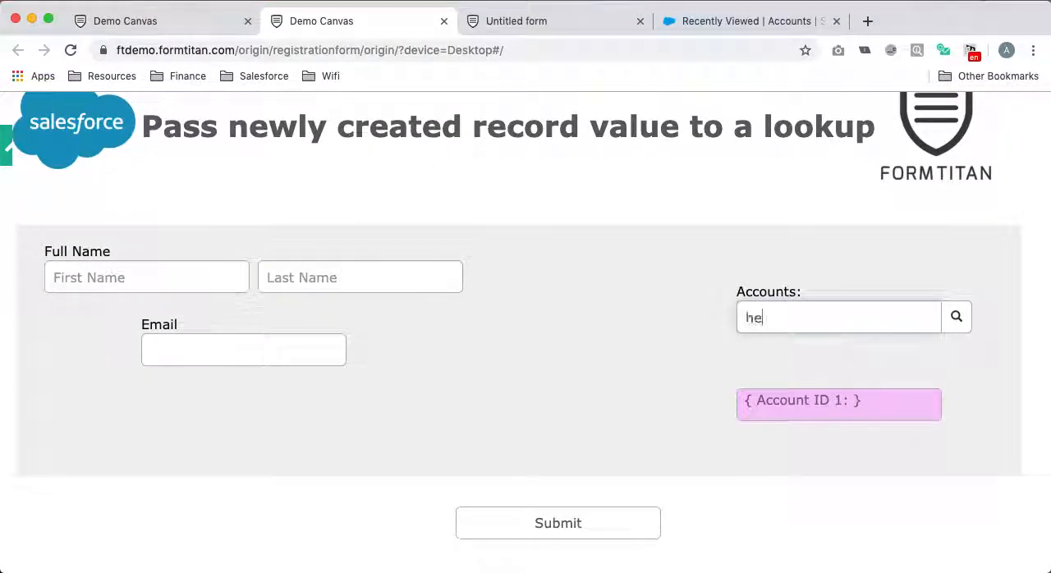
{"action": "type", "text": "hello"}
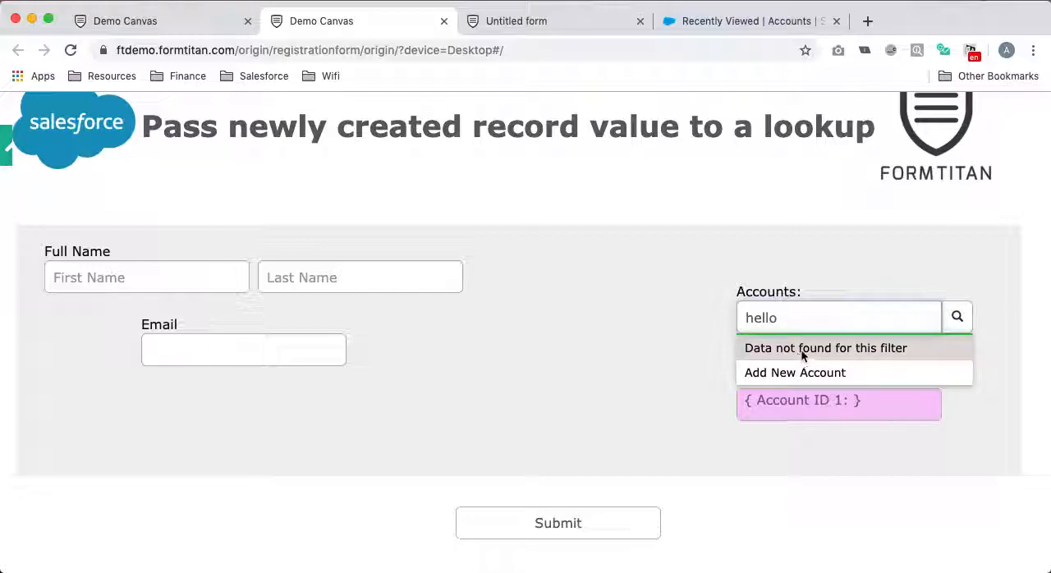
{"action": "left_click", "coordinate": [808, 374]}
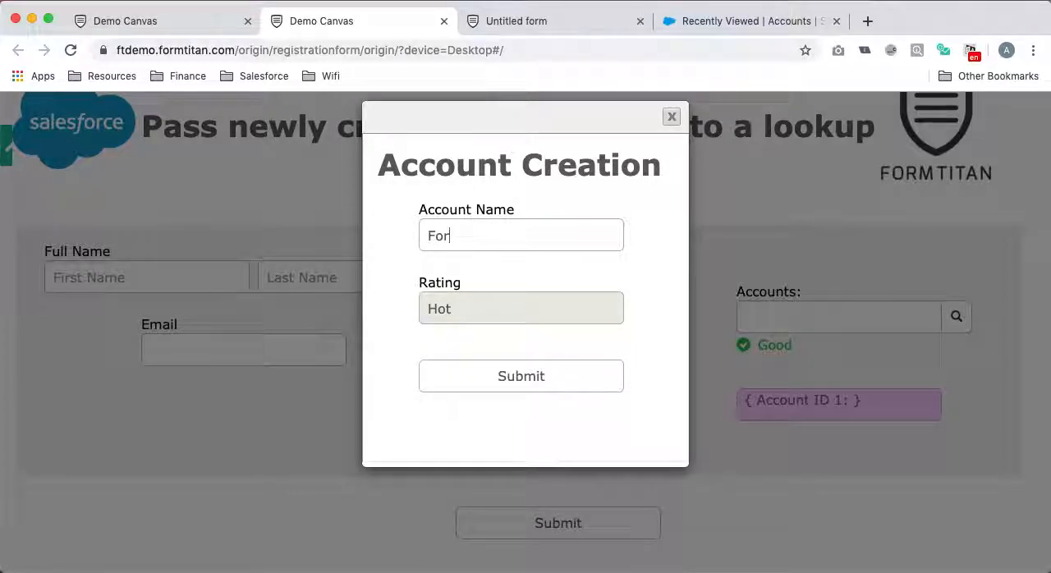
- Try to submit an account named "Formtitan Lookup Acc" in the Account Creation modal, close it and return to the Accounts lookup
{"action": "type", "text": "Lookup Acc"}
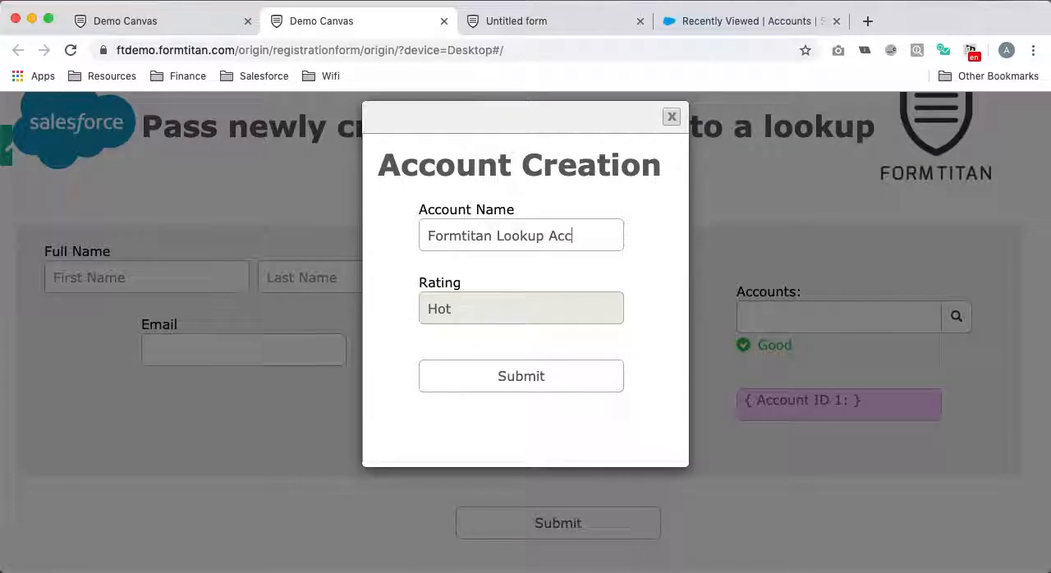
{"action": "left_click", "coordinate": [555, 376]}
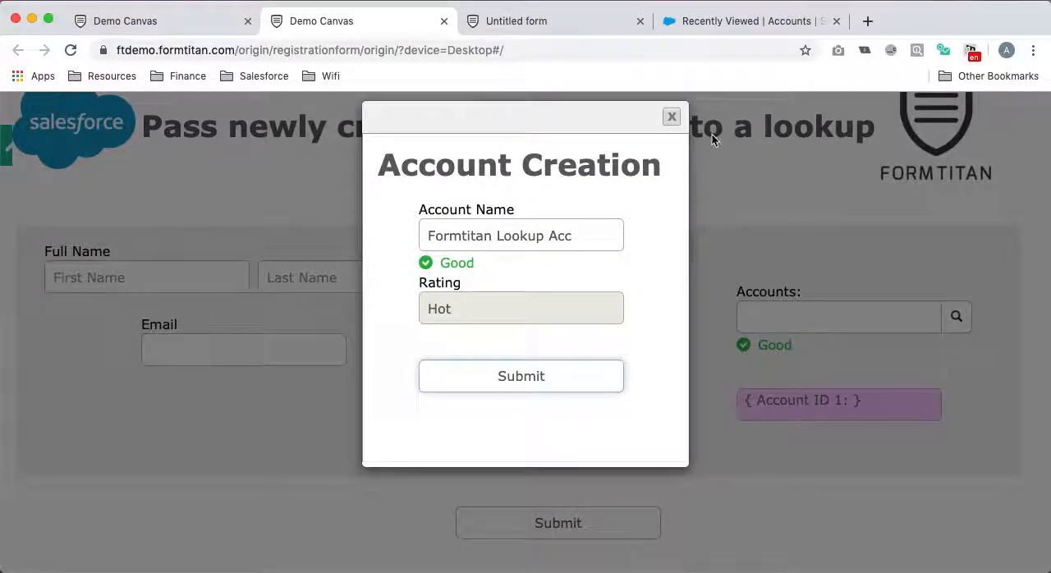
{"action": "left_click", "coordinate": [671, 117]}
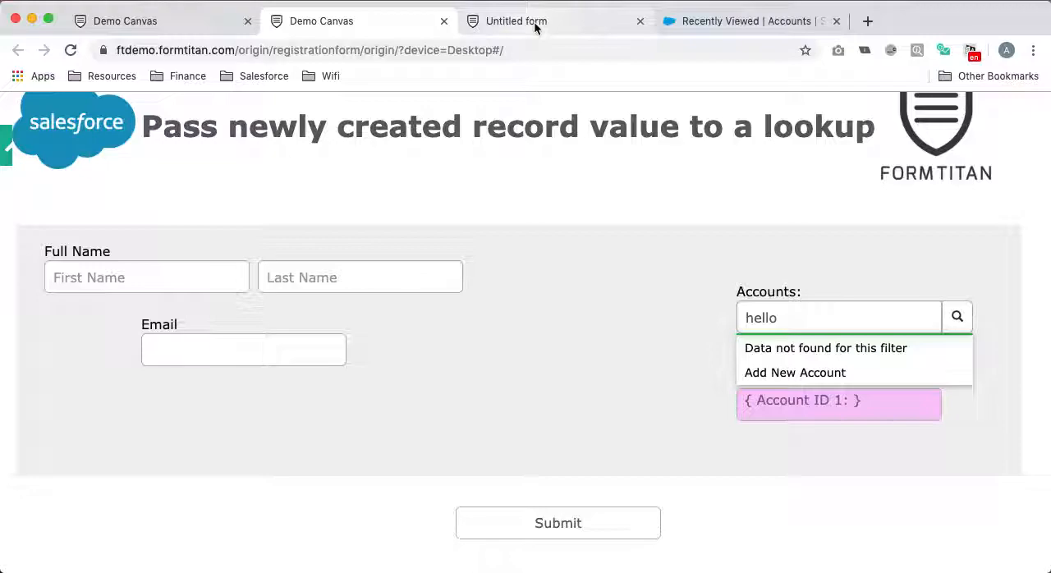
{"action": "left_click", "coordinate": [810, 328]}
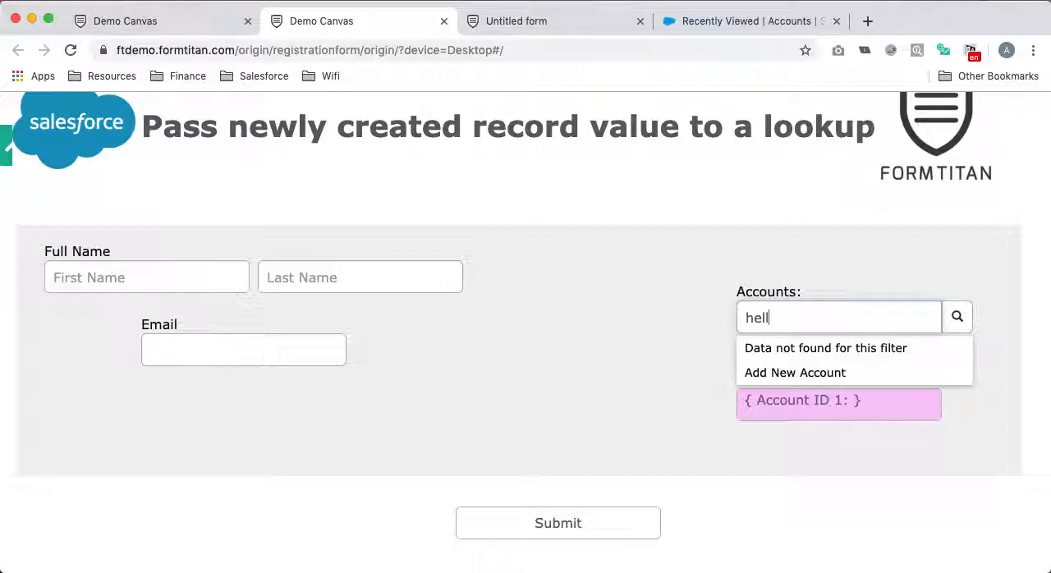
- Check the conditions of the Account Creation form's Submit button in the form builder and leave them unset
{"action": "left_click", "coordinate": [164, 21]}
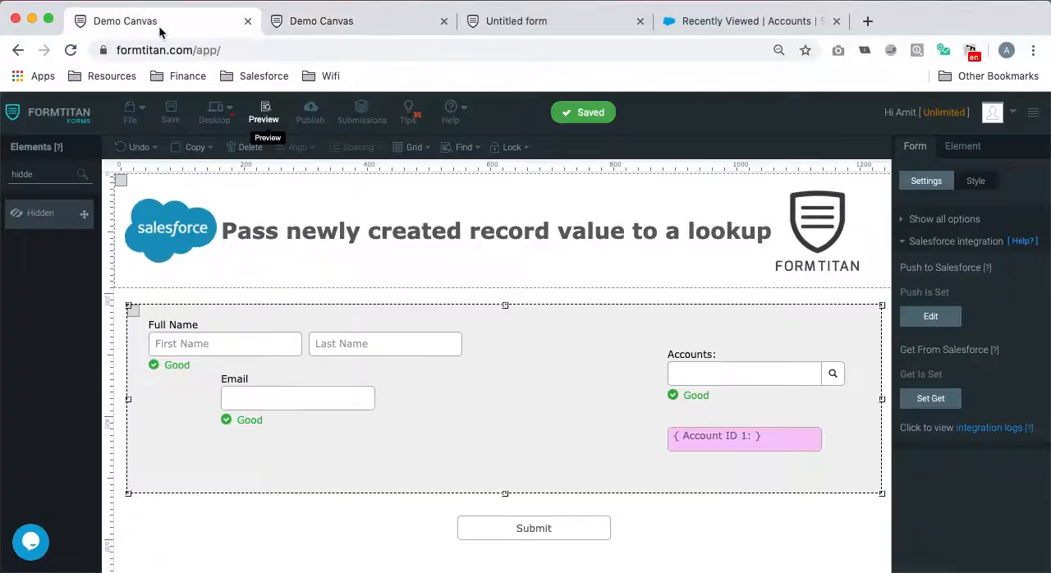
{"action": "left_click", "coordinate": [504, 17]}
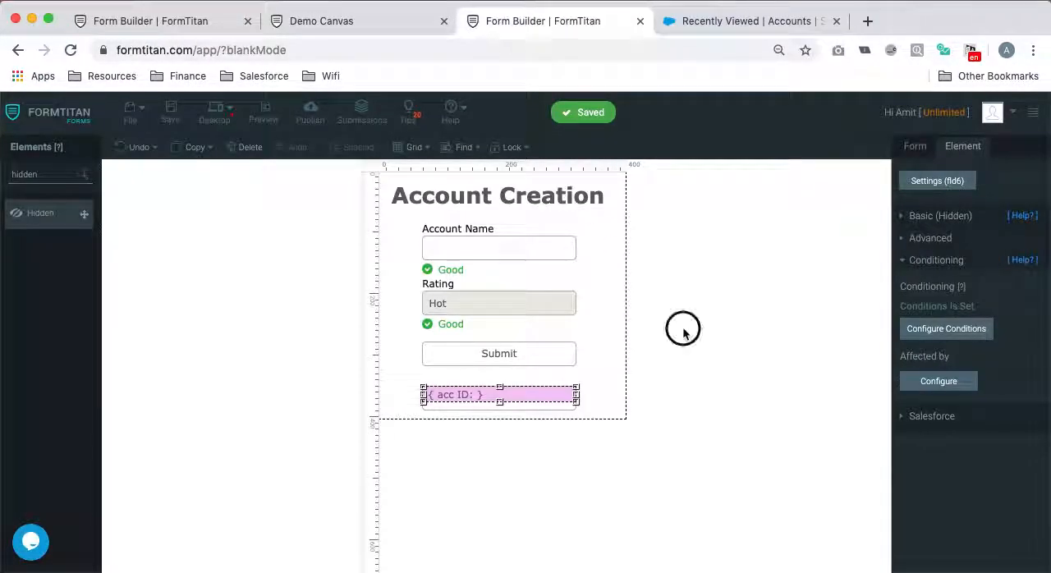
{"action": "left_click", "coordinate": [524, 361]}
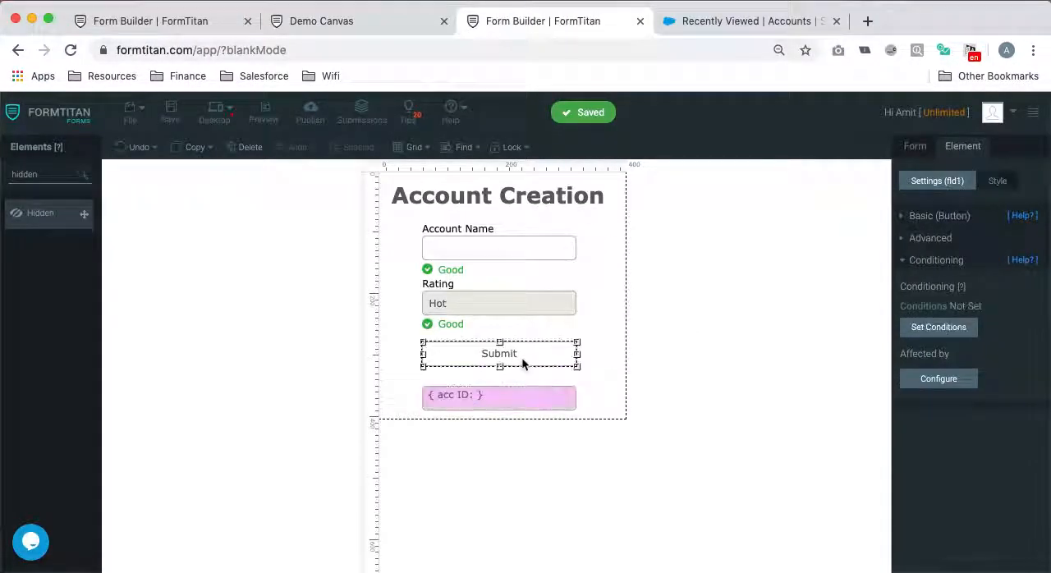
{"action": "left_click", "coordinate": [974, 327]}
{"action": "left_click", "coordinate": [868, 408]}
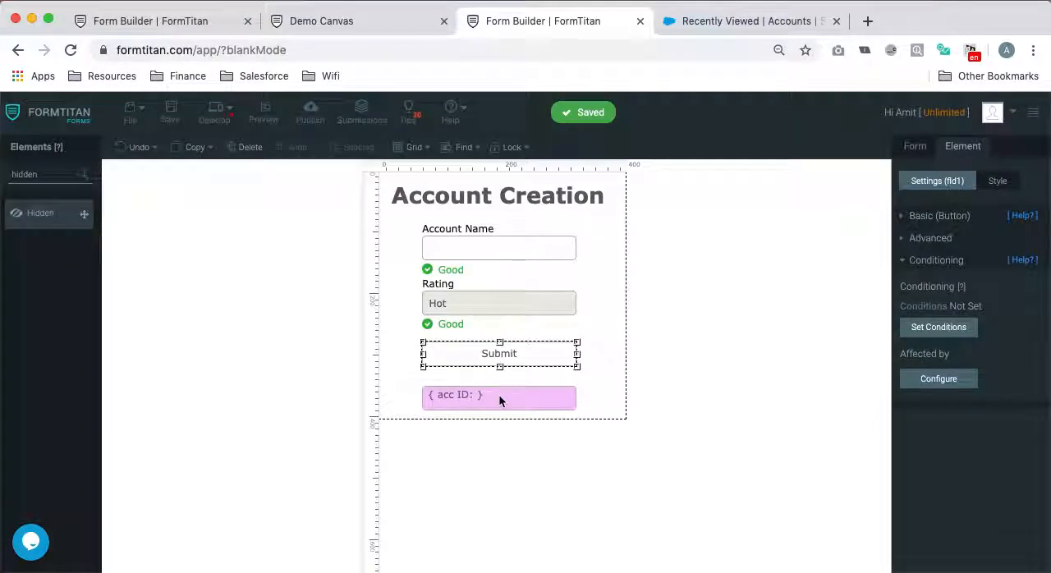
- Check which field the Submit button's Salesforce action returns the record ID to, and apply the action settings
{"action": "left_click", "coordinate": [499, 398]}
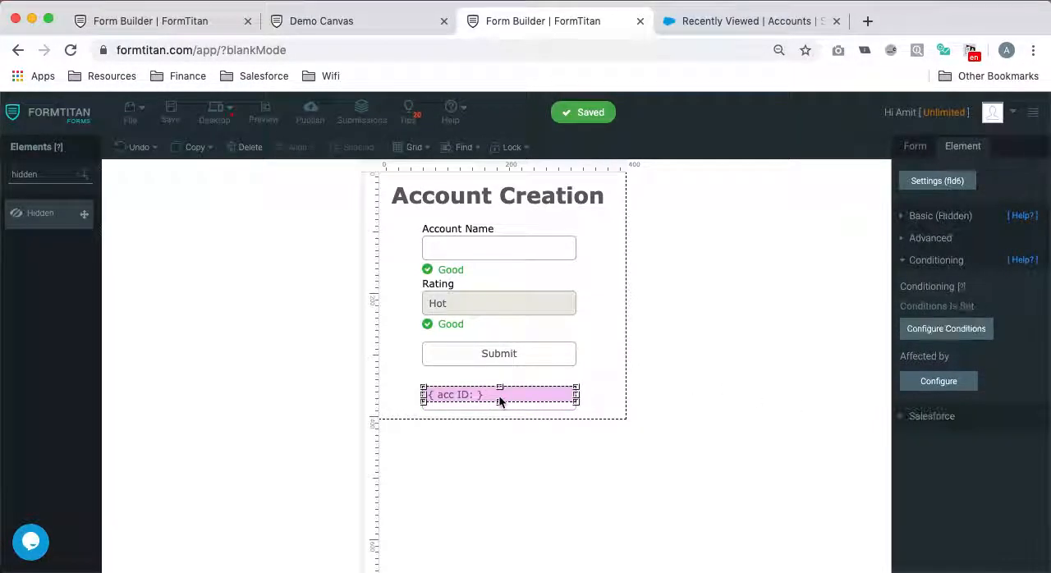
{"action": "left_click", "coordinate": [514, 358]}
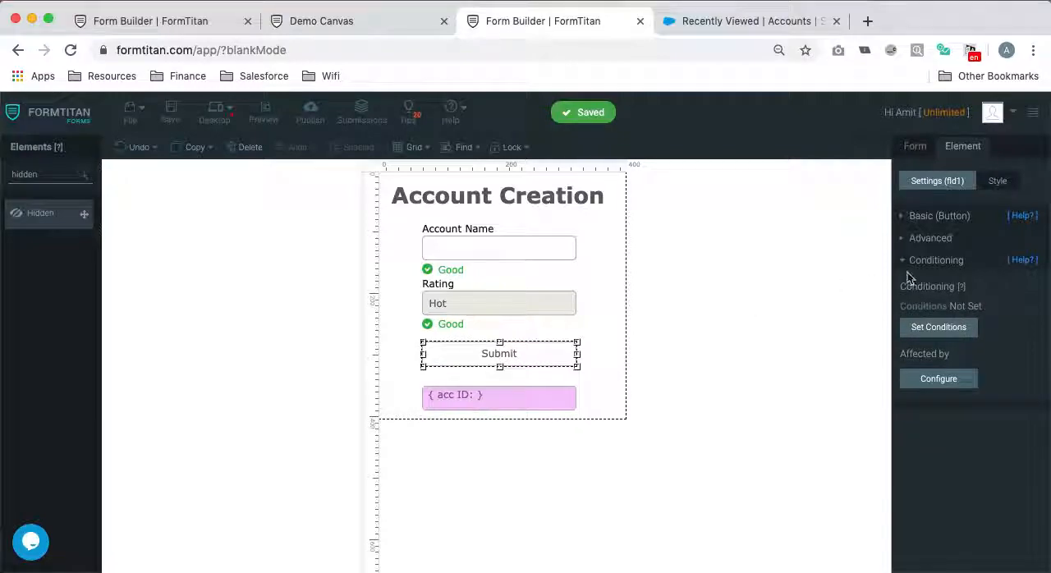
{"action": "left_click", "coordinate": [950, 218]}
{"action": "left_click", "coordinate": [939, 416]}
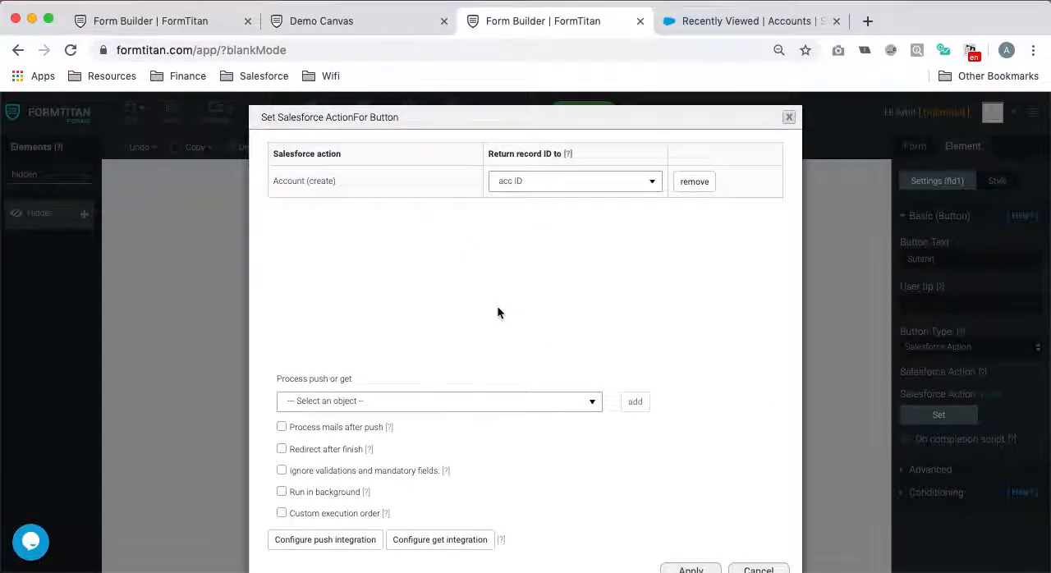
{"action": "scroll", "coordinate": [497, 313], "scroll_direction": "down", "scroll_amount": 2}
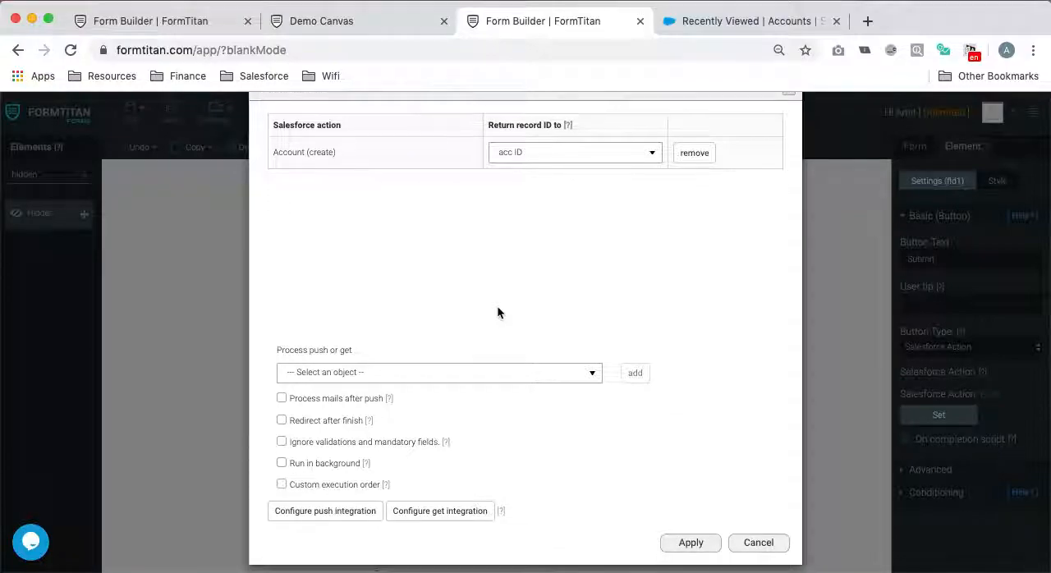
{"action": "left_click", "coordinate": [691, 532]}
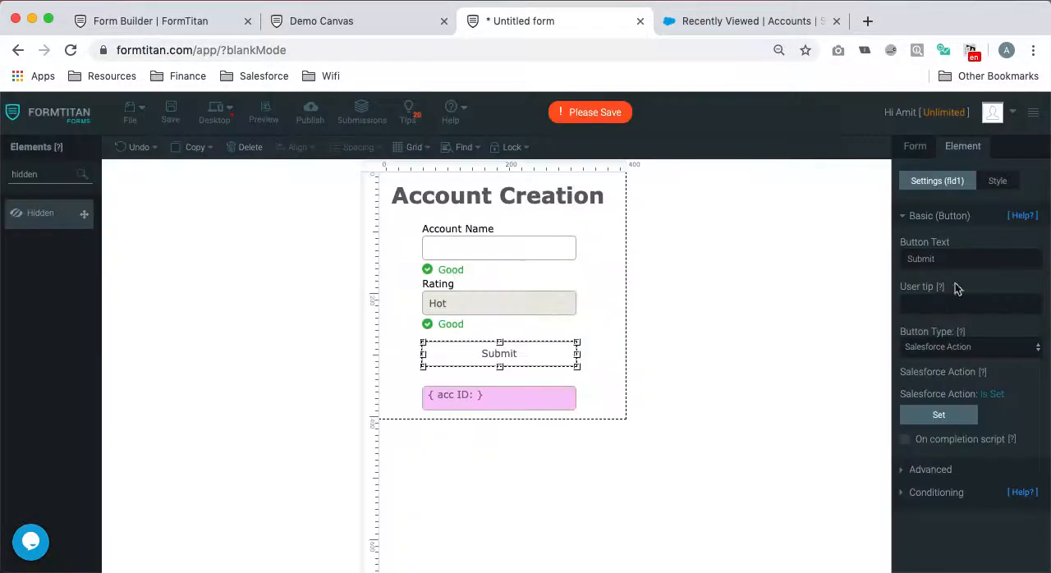
- Review the mapped fields of the form's Account (create) push and check its integration logs for errors
{"action": "left_click", "coordinate": [915, 151]}
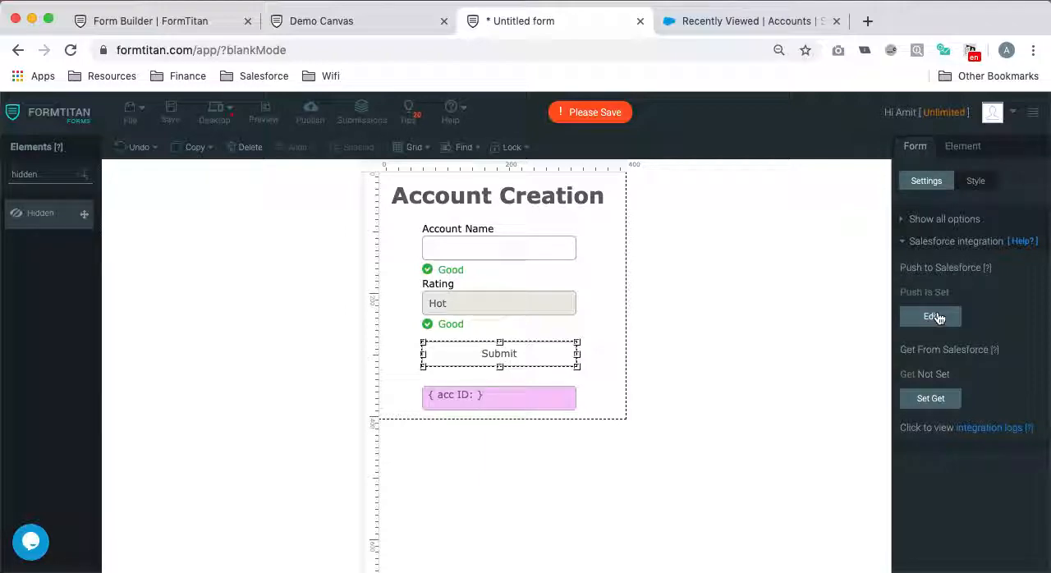
{"action": "left_click", "coordinate": [934, 317]}
{"action": "left_click", "coordinate": [694, 289]}
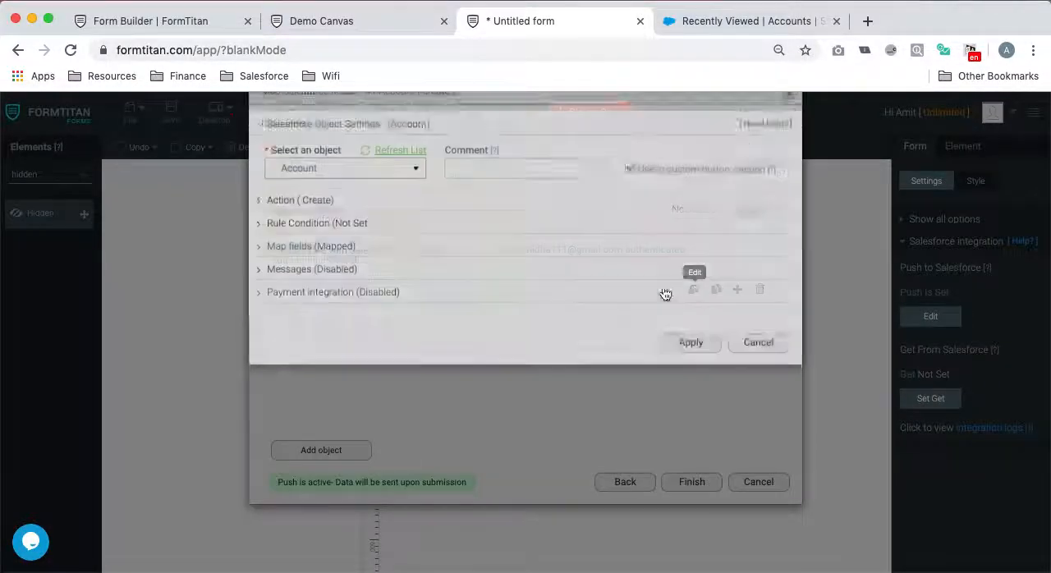
{"action": "left_click", "coordinate": [331, 279]}
{"action": "left_click", "coordinate": [331, 338]}
{"action": "left_click", "coordinate": [854, 187]}
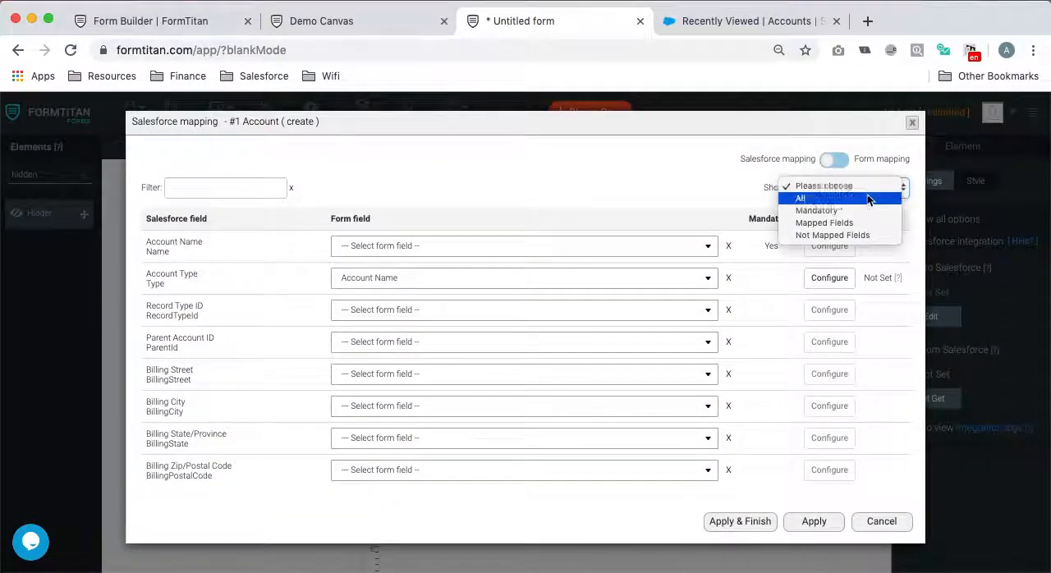
{"action": "left_click", "coordinate": [835, 222]}
{"action": "left_click", "coordinate": [740, 343]}
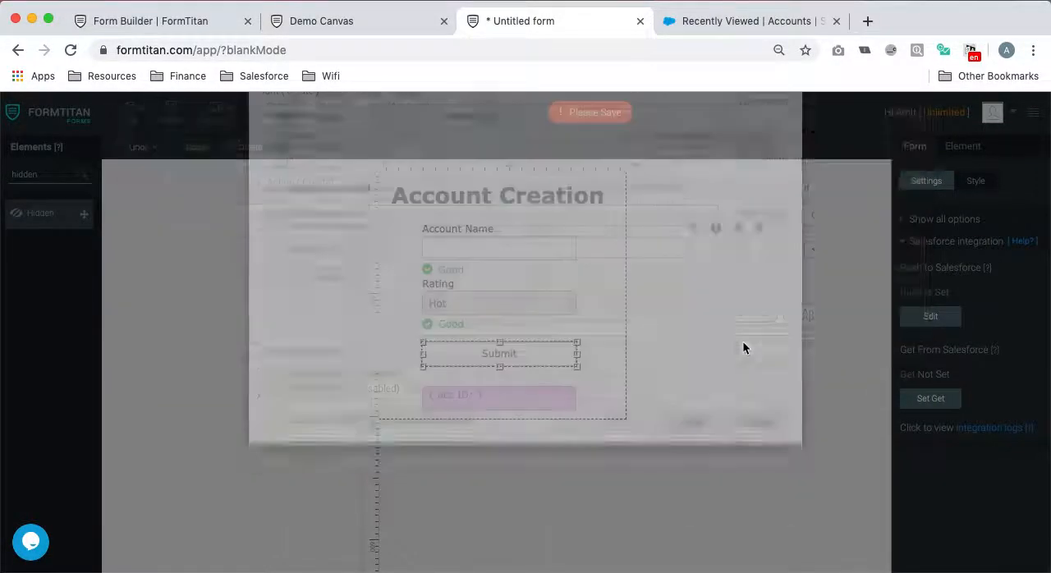
{"action": "left_click", "coordinate": [981, 429]}
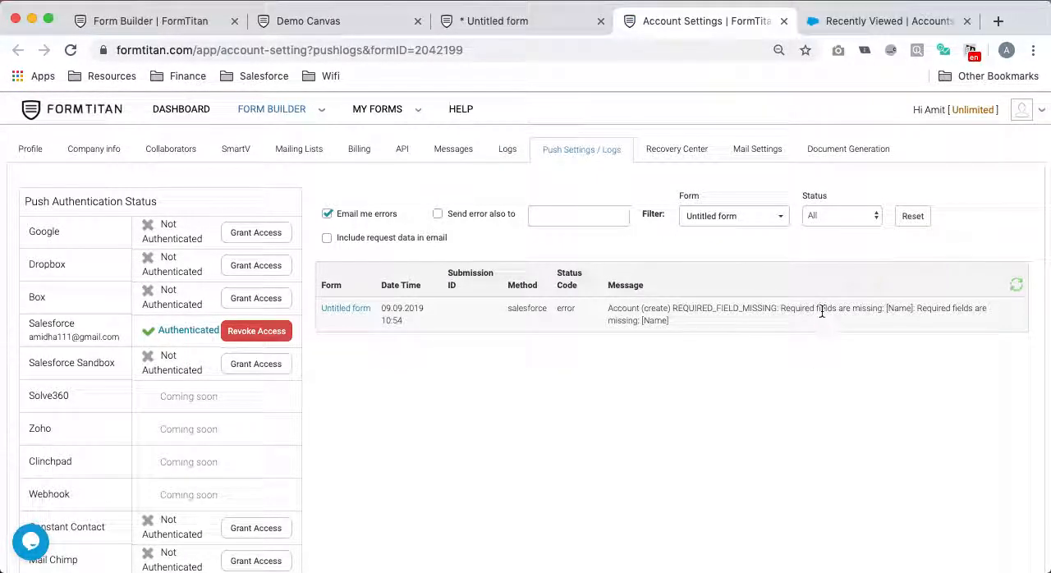
{"action": "left_click", "coordinate": [783, 21]}
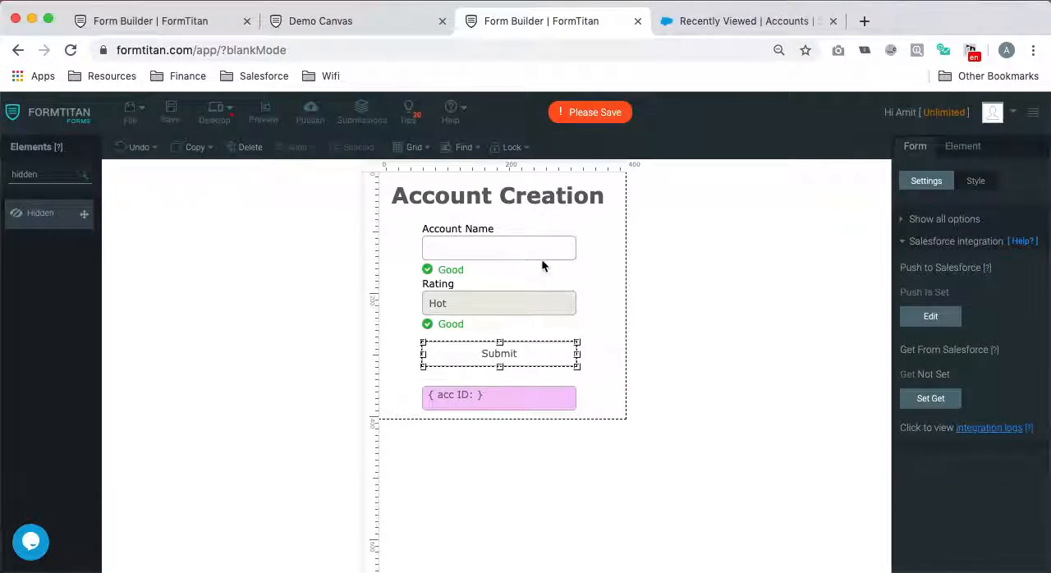
- Open the field mapping of the form's Account (create) push and clear the form field mapped to Account Type
{"action": "left_click", "coordinate": [936, 322]}
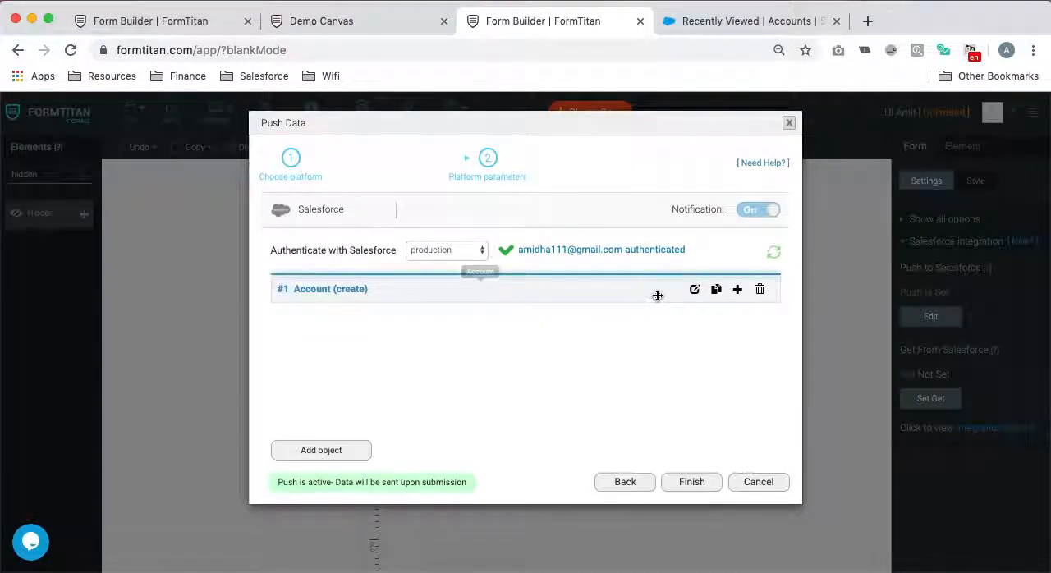
{"action": "left_click", "coordinate": [694, 289]}
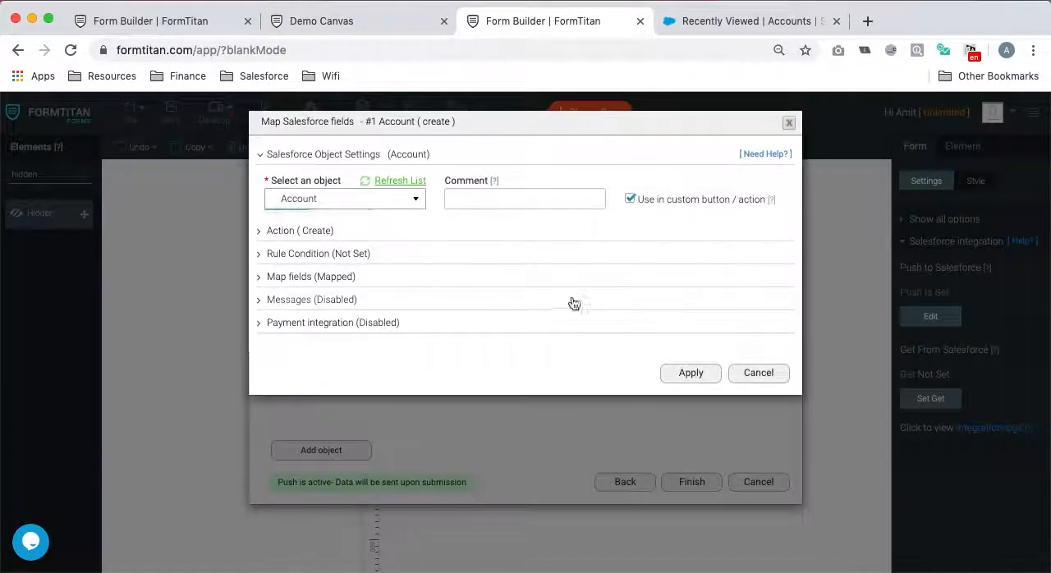
{"action": "left_click", "coordinate": [335, 277]}
{"action": "left_click", "coordinate": [329, 341]}
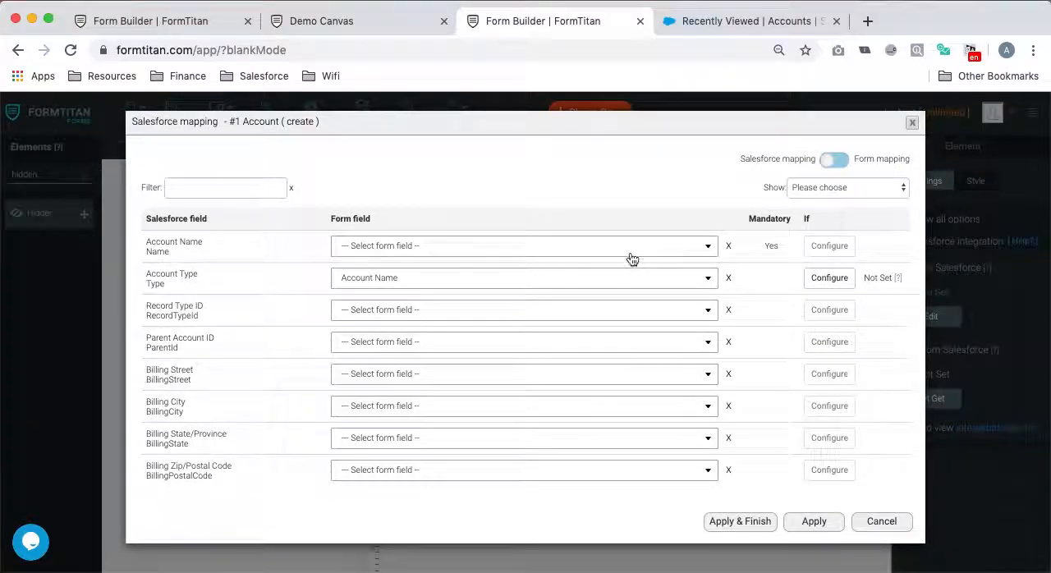
{"action": "left_click", "coordinate": [730, 277]}
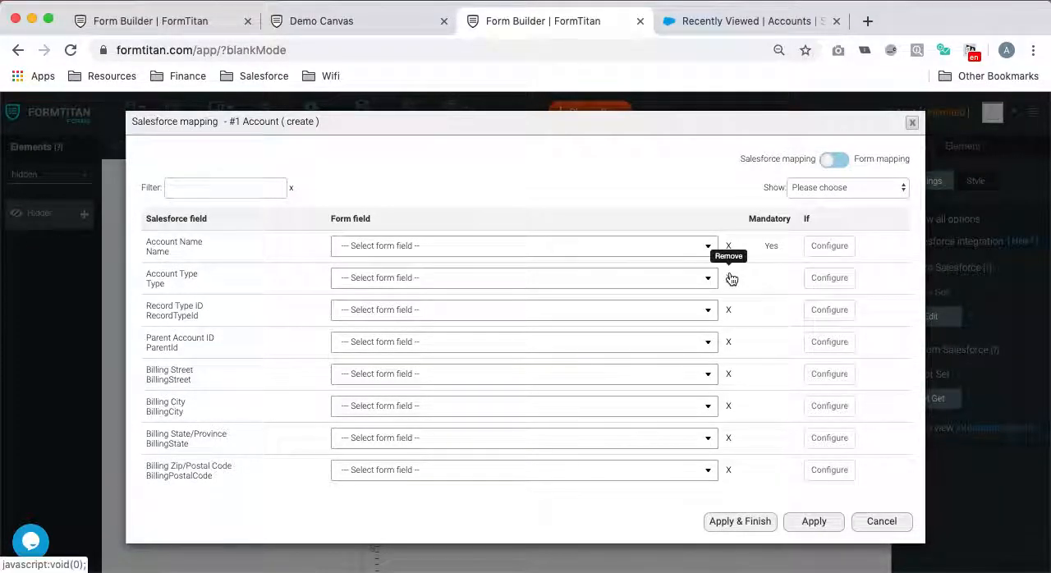
- Map the Salesforce Account Name field to the form's Account Name field, apply the mapping and save the form
{"action": "left_click", "coordinate": [467, 248]}
{"action": "left_click", "coordinate": [402, 334]}
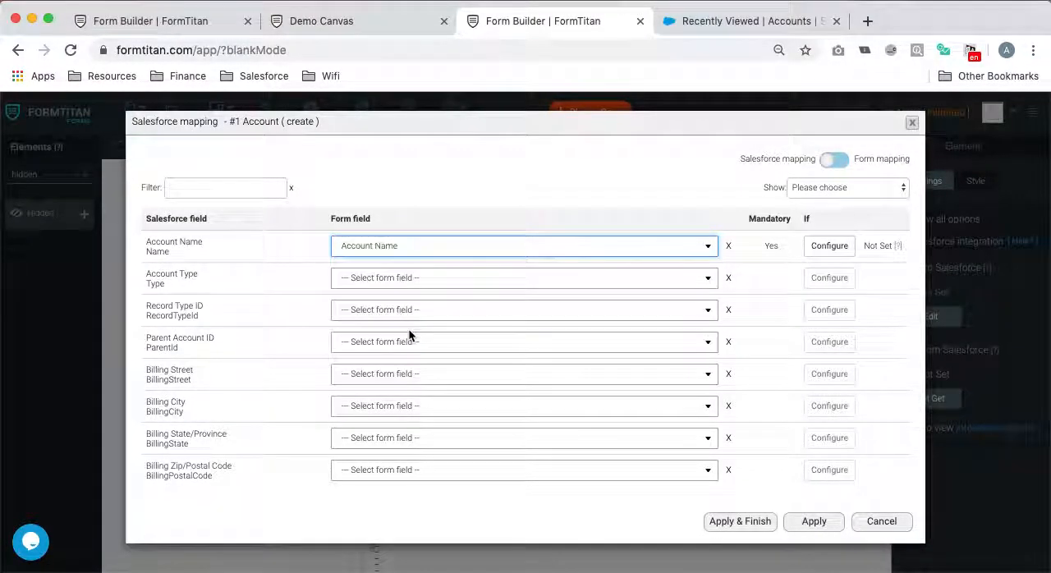
{"action": "left_click", "coordinate": [741, 520]}
{"action": "left_click", "coordinate": [170, 111]}
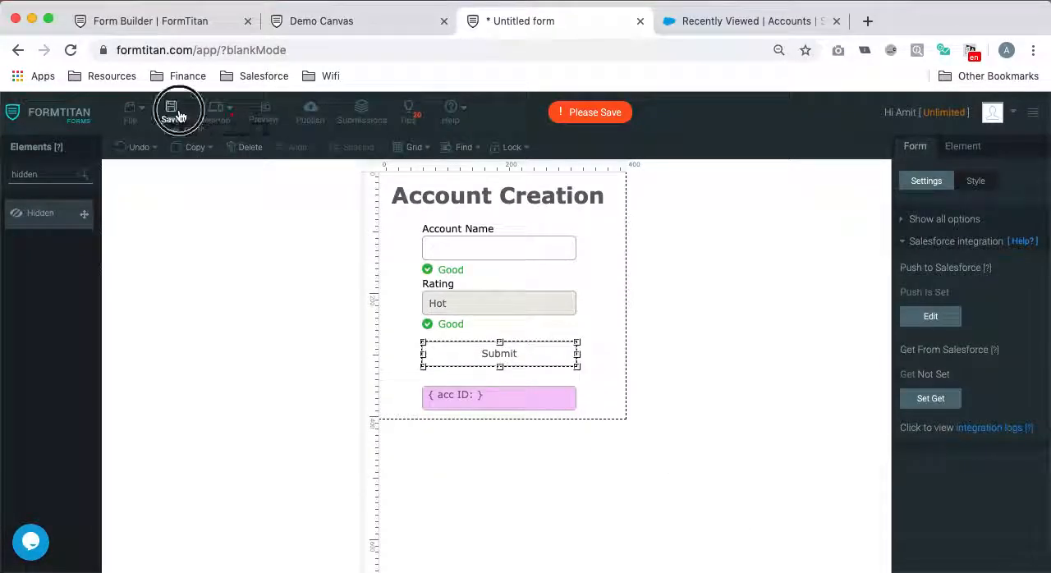
- On the Demo Canvas form, look up "hello" in Accounts, choose to add a new account and submit it as "Formtitan Acc 123"
{"action": "left_click", "coordinate": [353, 21]}
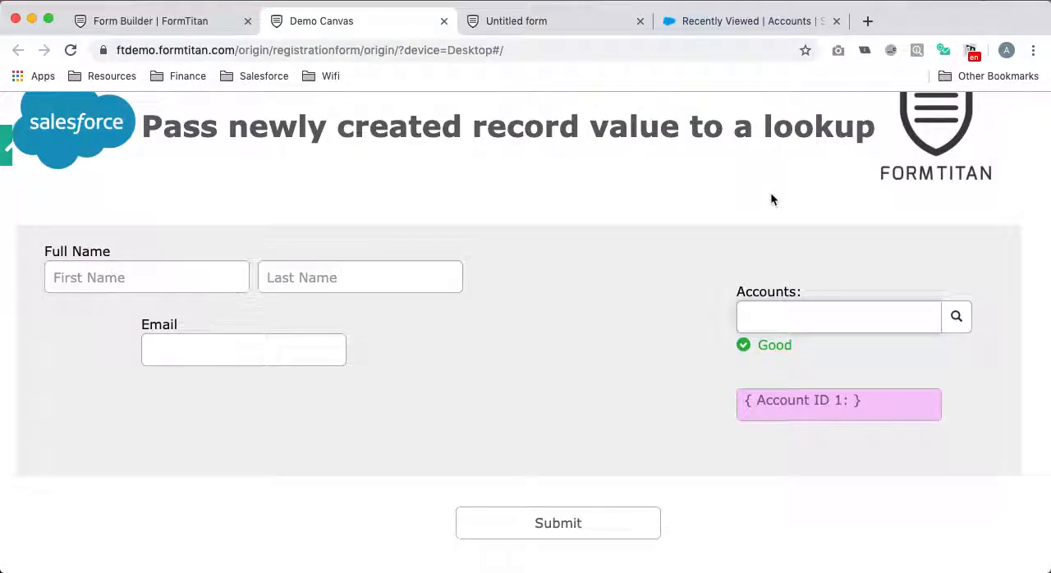
{"action": "left_click", "coordinate": [955, 316]}
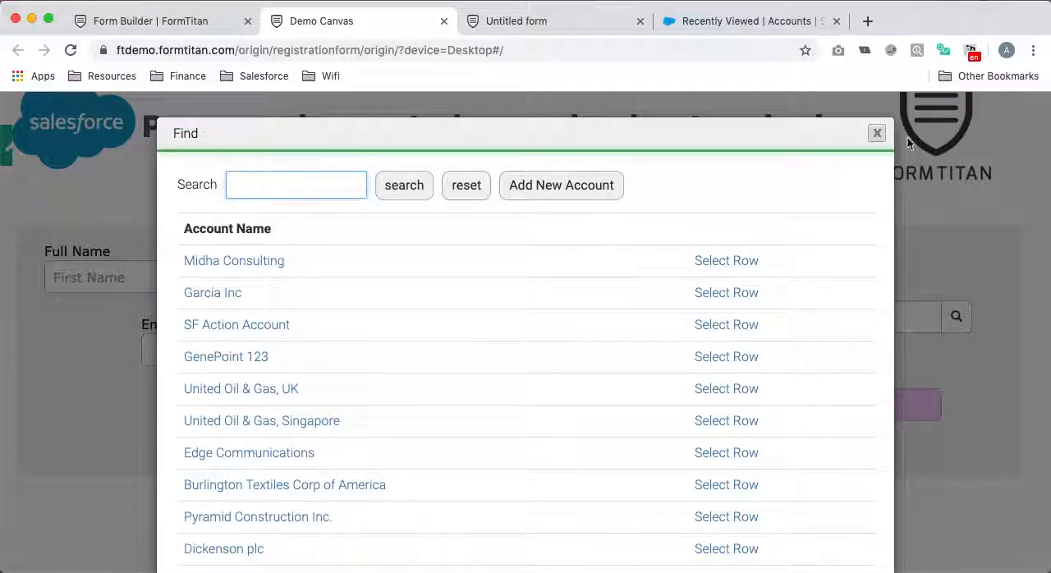
{"action": "left_click", "coordinate": [877, 134]}
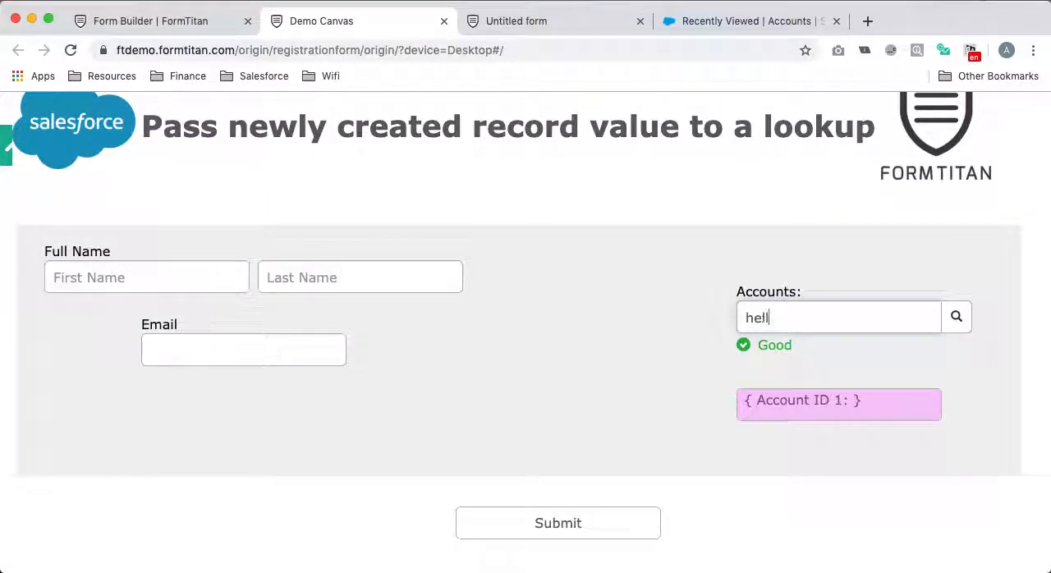
{"action": "type", "text": "hello"}
{"action": "left_click", "coordinate": [838, 372]}
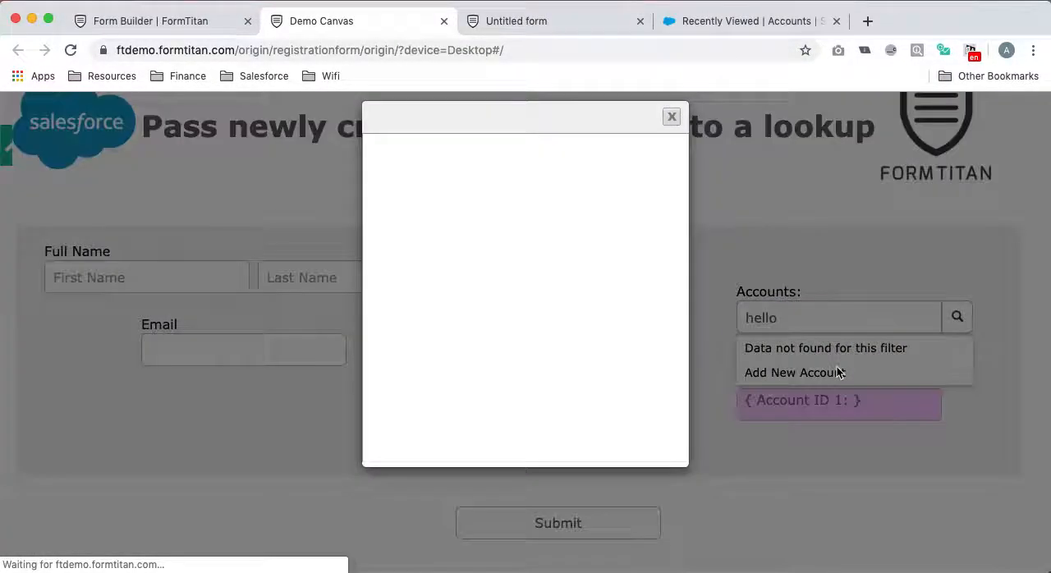
{"action": "type", "text": "Formtitan Acc 123"}
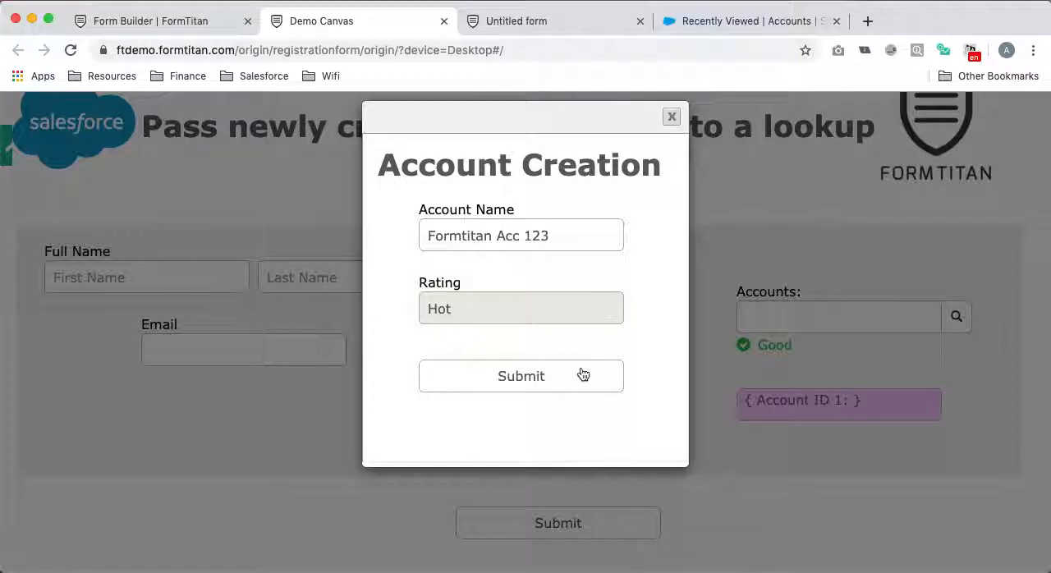
{"action": "left_click", "coordinate": [582, 375]}
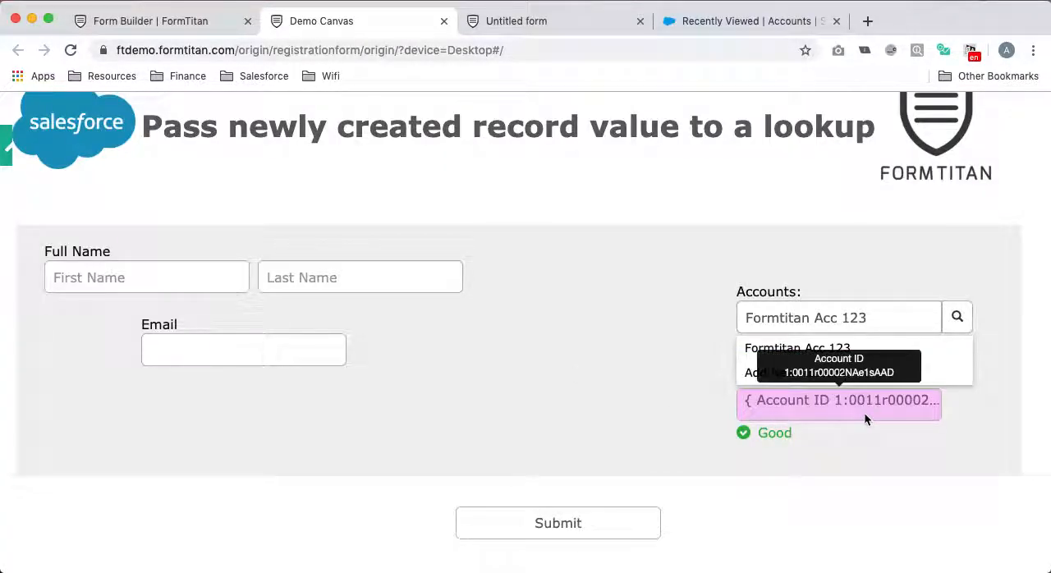
- Select "Formtitan Acc 123" from the Accounts lookup suggestions and review the account name and ID passed back to the form
{"action": "left_click", "coordinate": [887, 311]}
{"action": "left_click_drag", "start_coordinate": [745, 318], "coordinate": [861, 317]}
{"action": "left_click", "coordinate": [866, 349]}
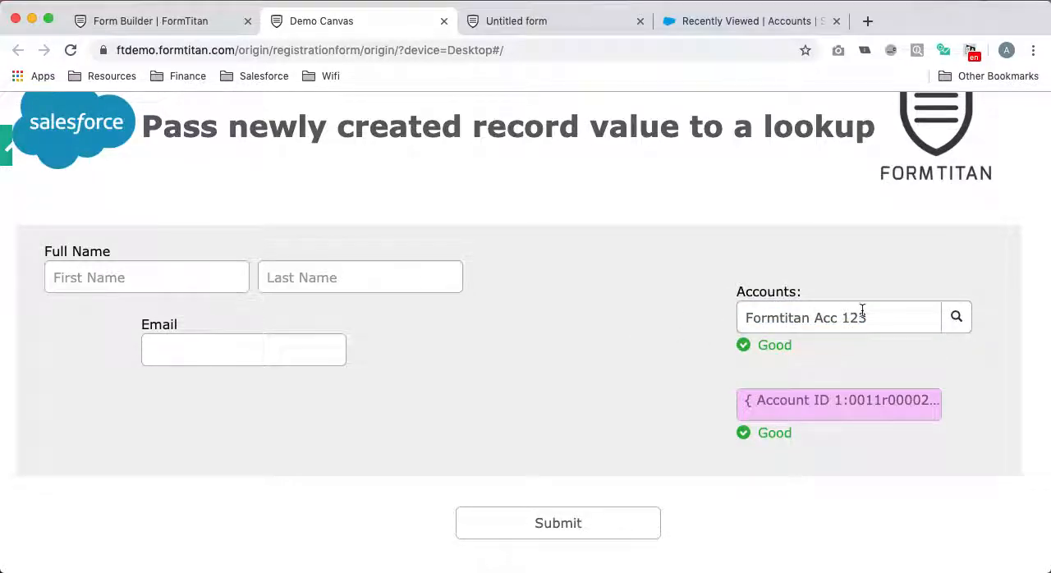
{"action": "left_click_drag", "start_coordinate": [879, 315], "coordinate": [727, 316]}
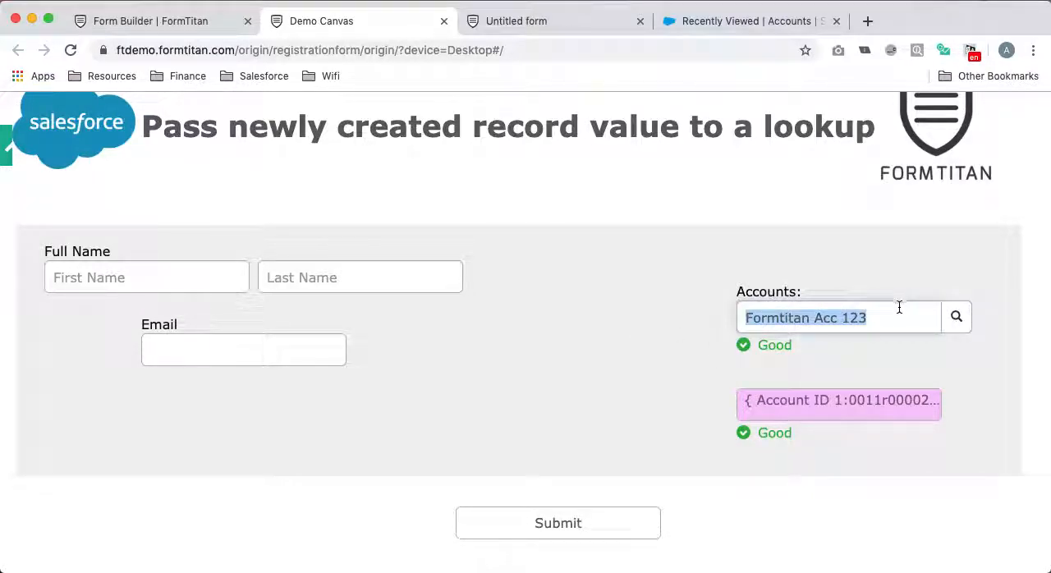
{"action": "left_click", "coordinate": [570, 369]}
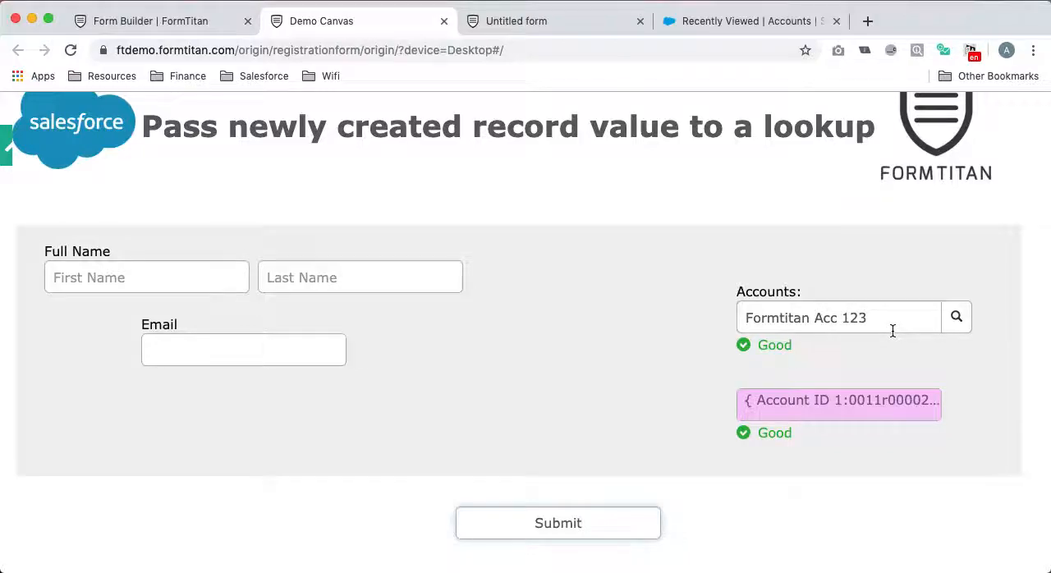
{"action": "scroll", "coordinate": [894, 330], "scroll_direction": "up", "scroll_amount": 2}
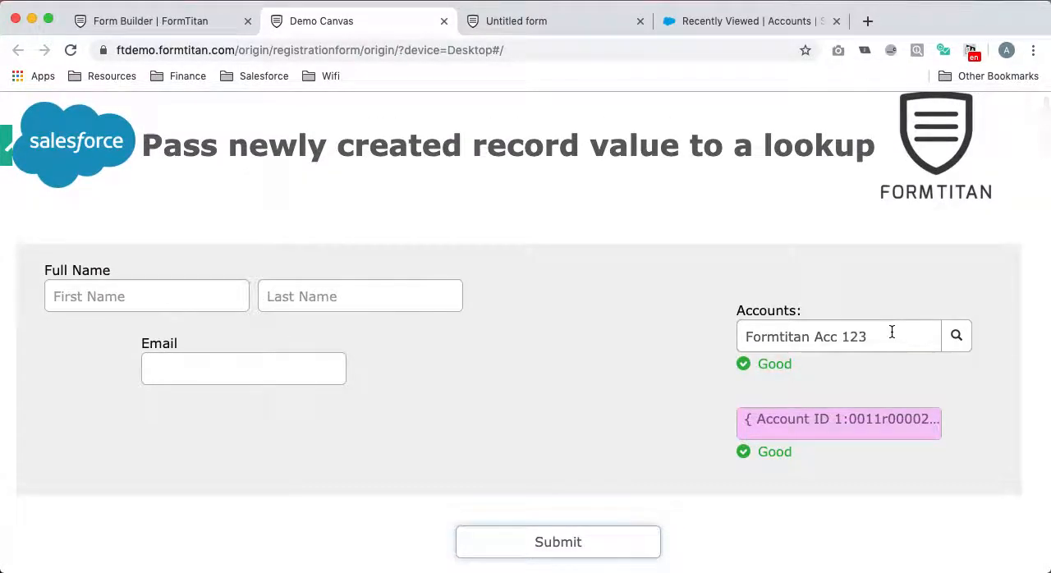
{"action": "scroll", "coordinate": [892, 331], "scroll_direction": "up", "scroll_amount": 2}
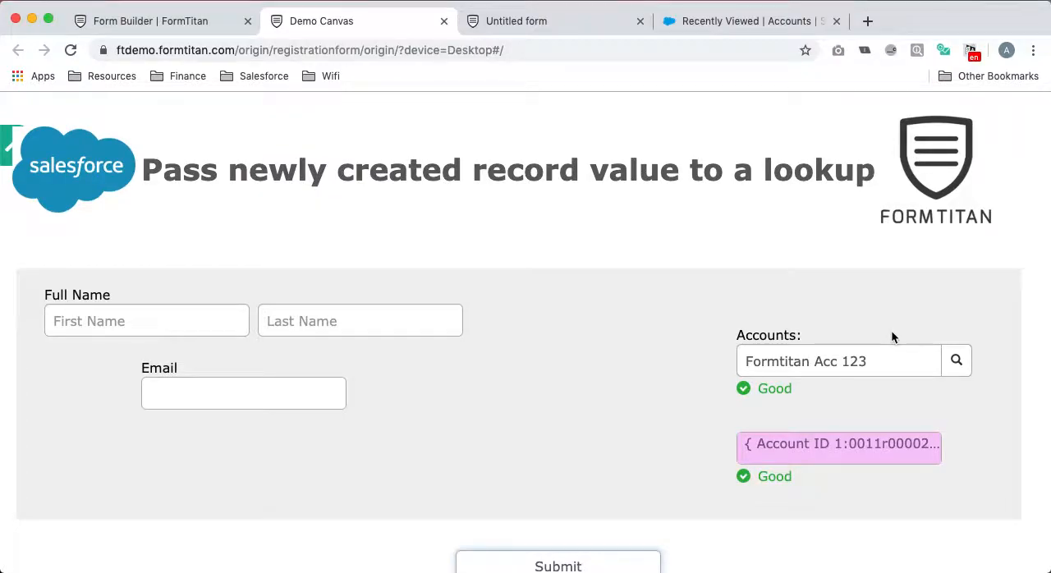